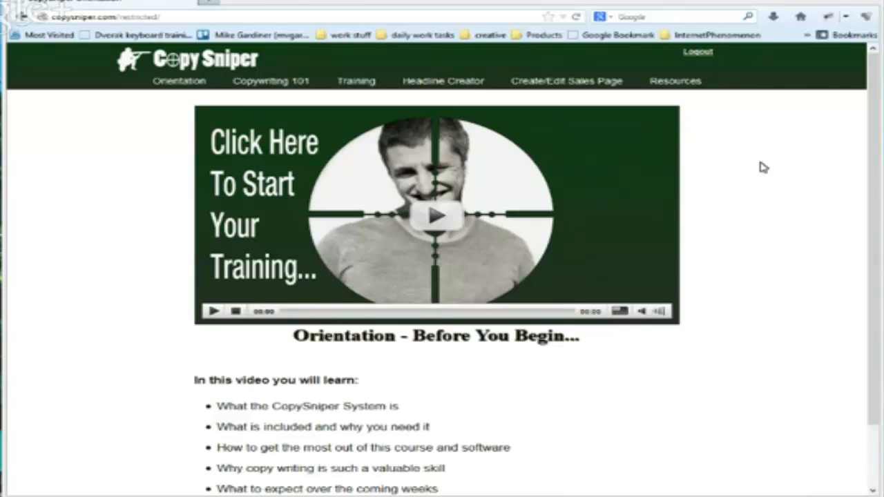
Start a new page in the sales page builder as a Sales page without video
click(550, 83)
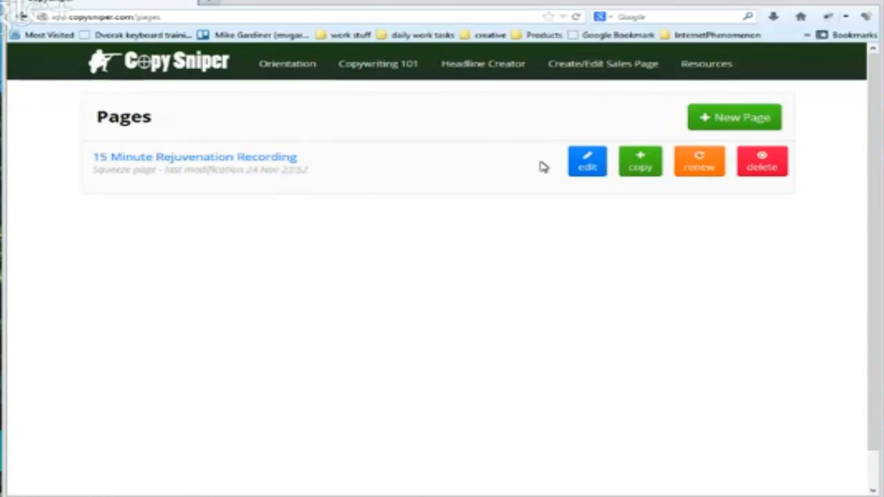
click(714, 119)
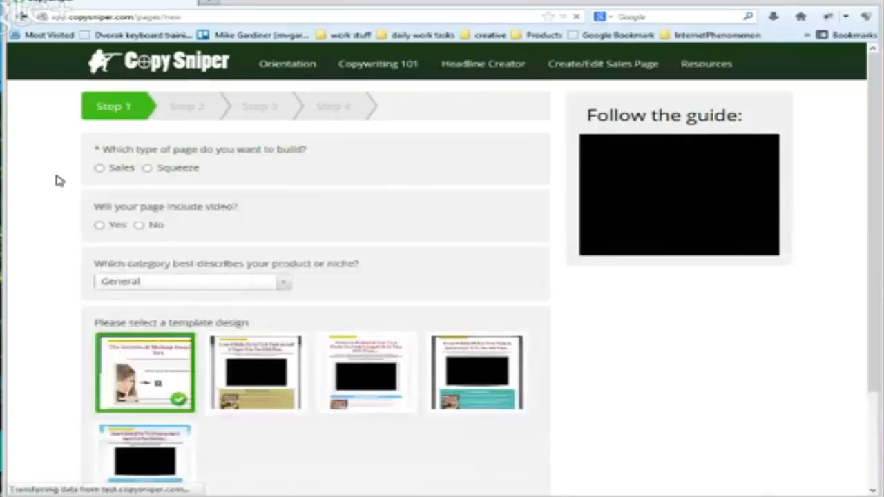
click(98, 169)
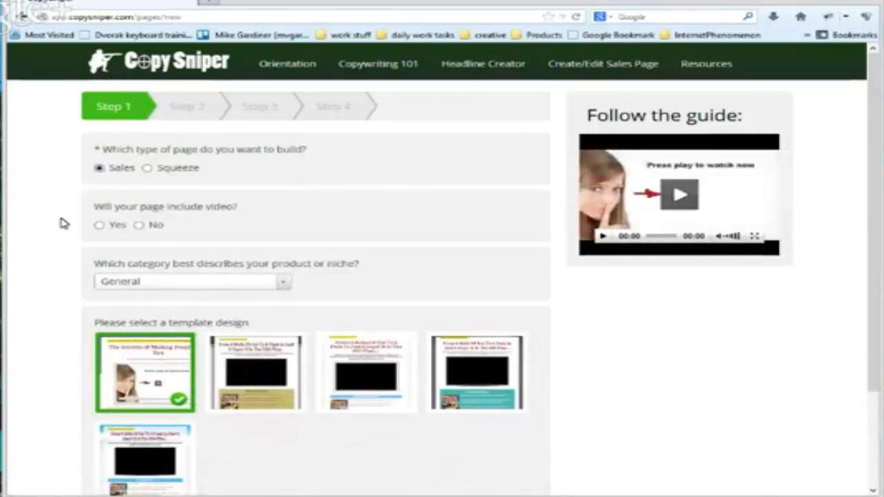
click(139, 225)
Set the product category to Making Money, choose the fifth template design with the blue header, and continue to Step 2
scroll(85, 267, down, 2)
scroll(84, 268, down, 2)
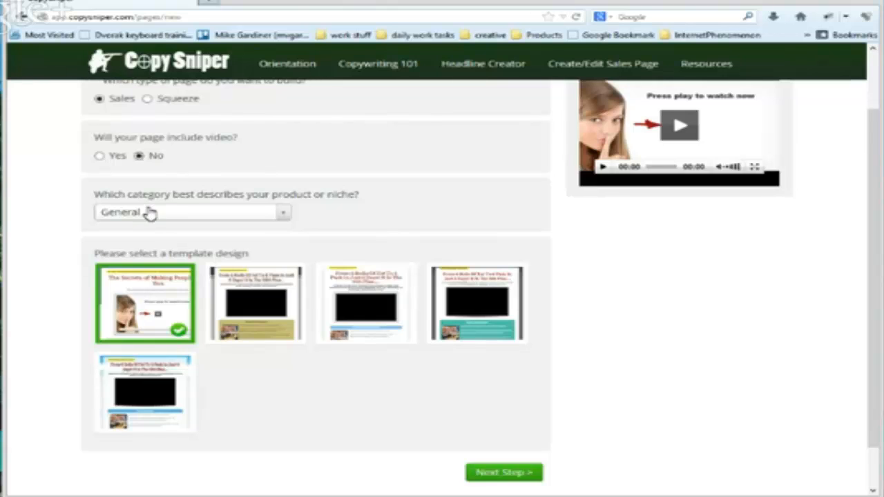
click(282, 215)
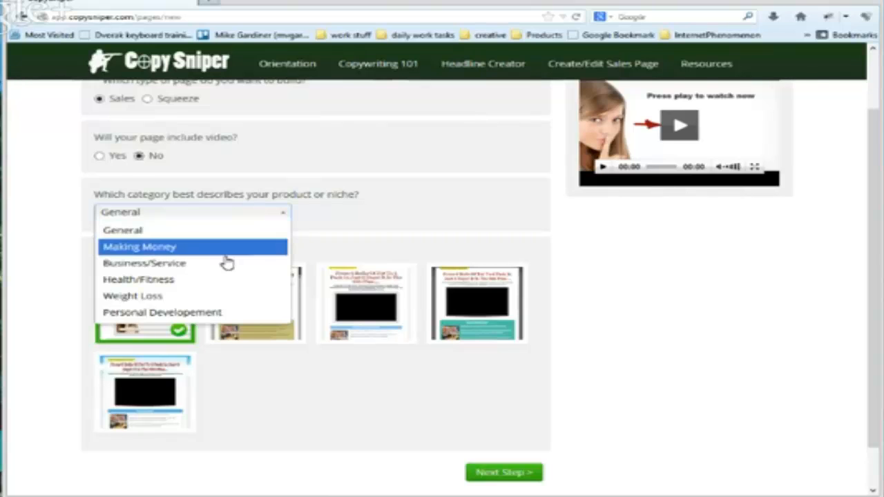
scroll(216, 274, down, 2)
scroll(213, 273, up, 1)
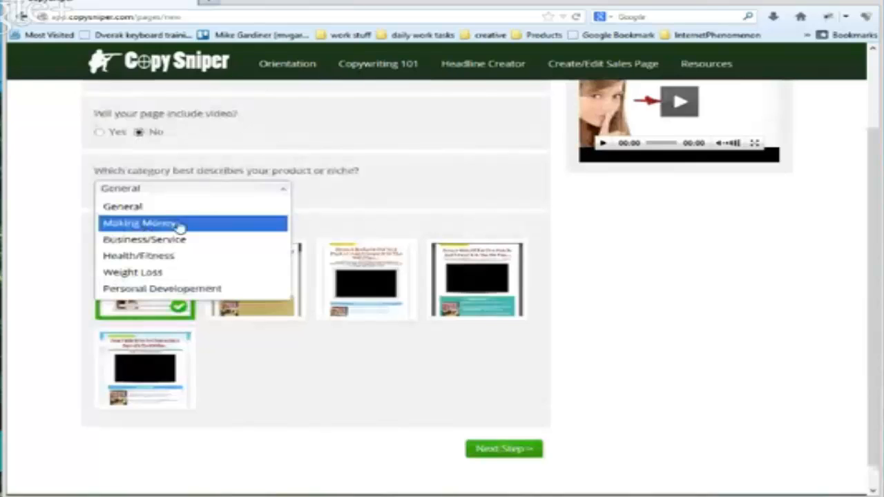
click(137, 228)
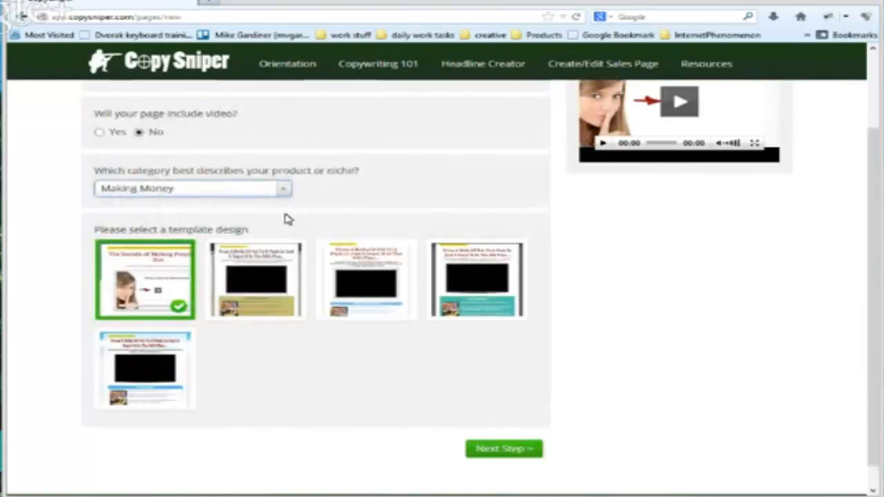
click(173, 392)
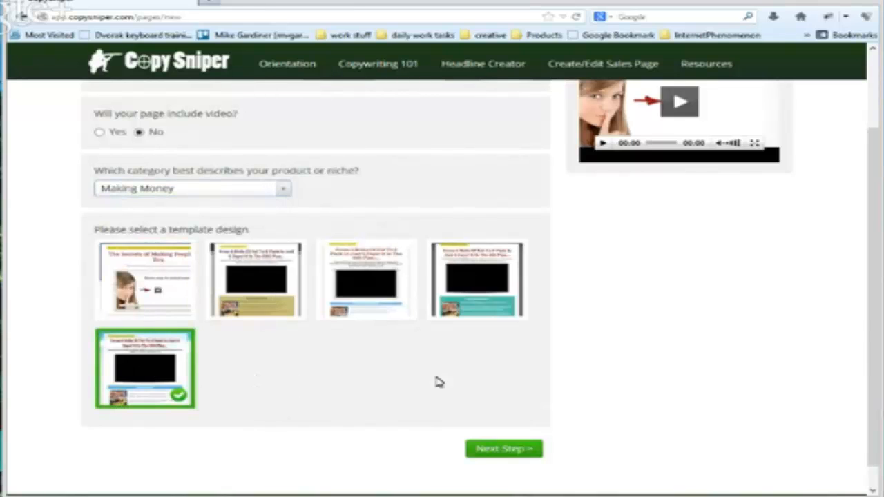
click(493, 449)
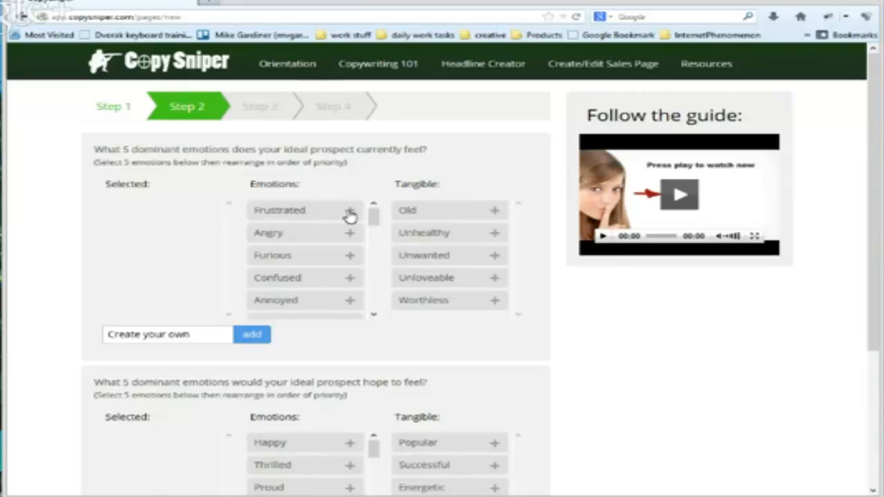
Select Frustrated, Overwhelmed, Helpless, Worried and Worthless as the prospect's current emotions, and move Helpless to last in priority
click(349, 214)
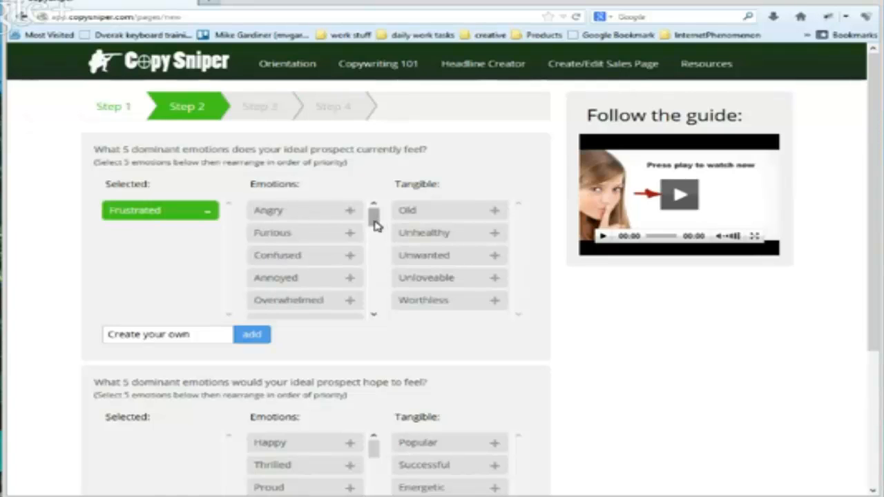
drag(373, 223, 377, 260)
click(349, 232)
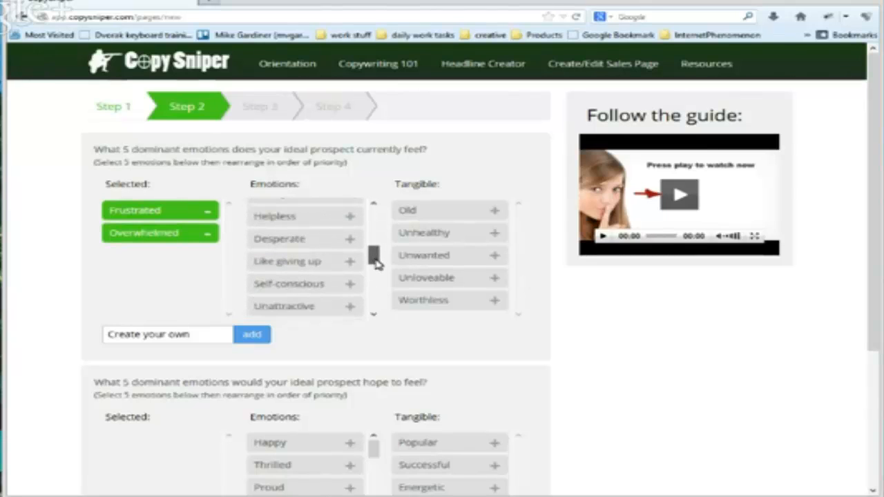
click(351, 221)
drag(375, 258, 381, 303)
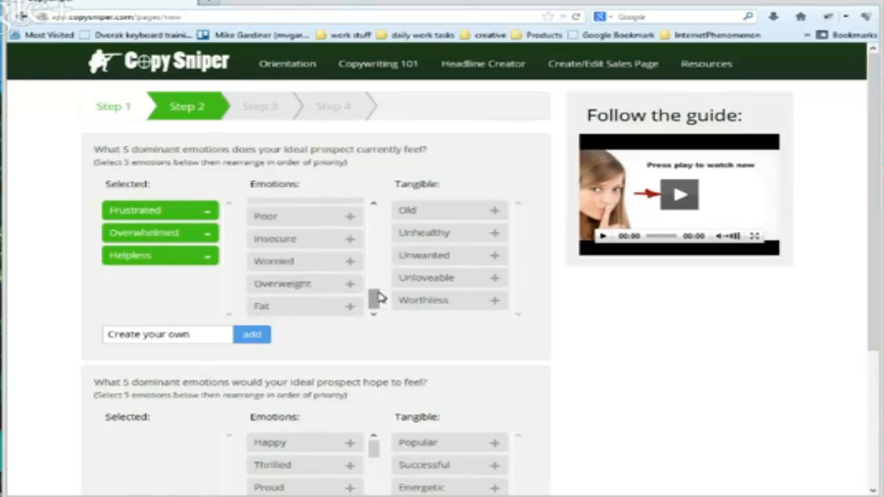
click(350, 262)
drag(374, 298, 373, 284)
click(200, 337)
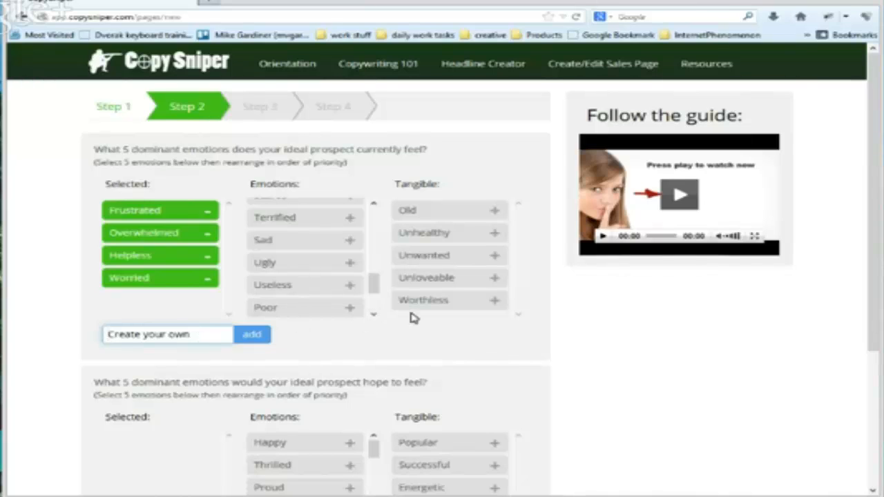
click(492, 302)
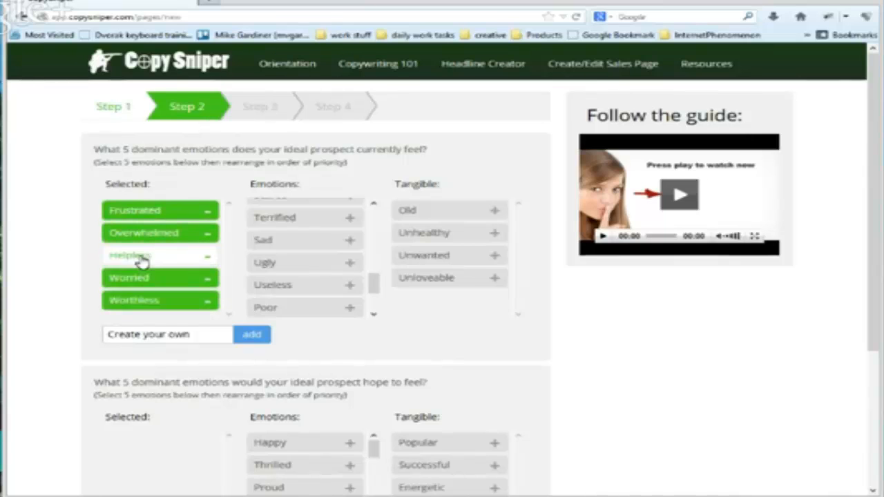
drag(142, 257, 144, 311)
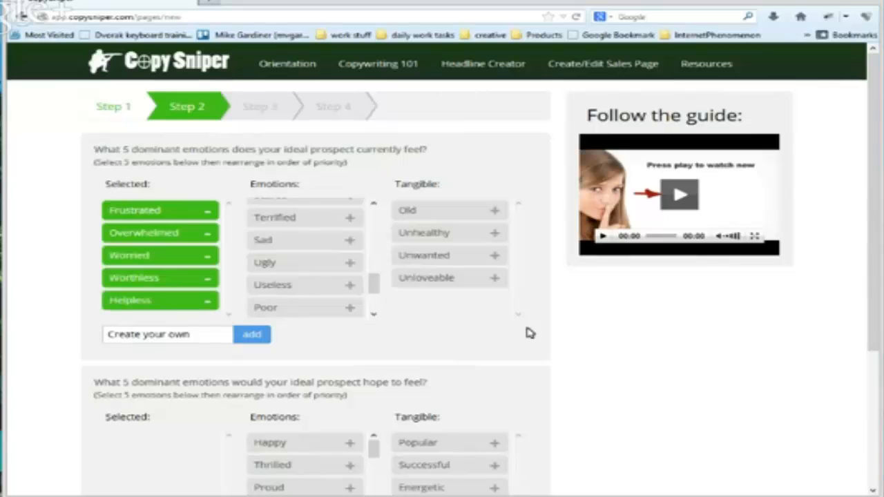
Select Happy, Proud, Motivated, Positive and Fantastic as the emotions the ideal prospect hopes to feel
scroll(545, 330, down, 1)
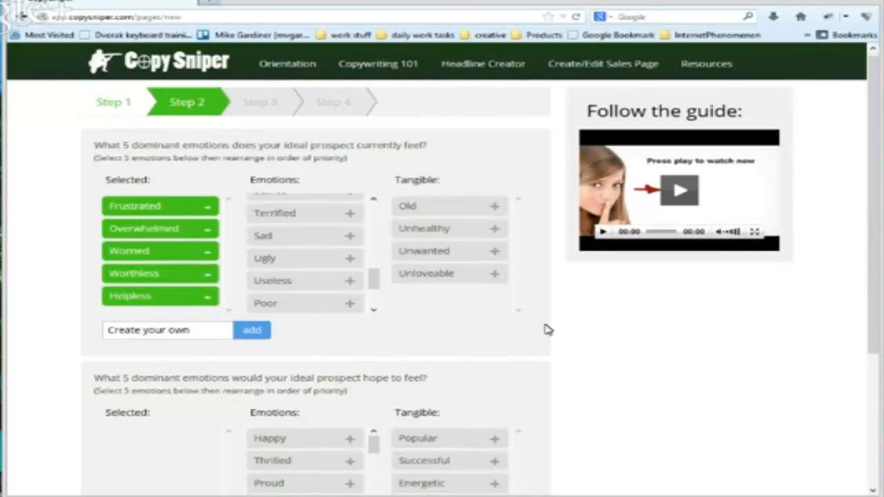
scroll(545, 330, down, 3)
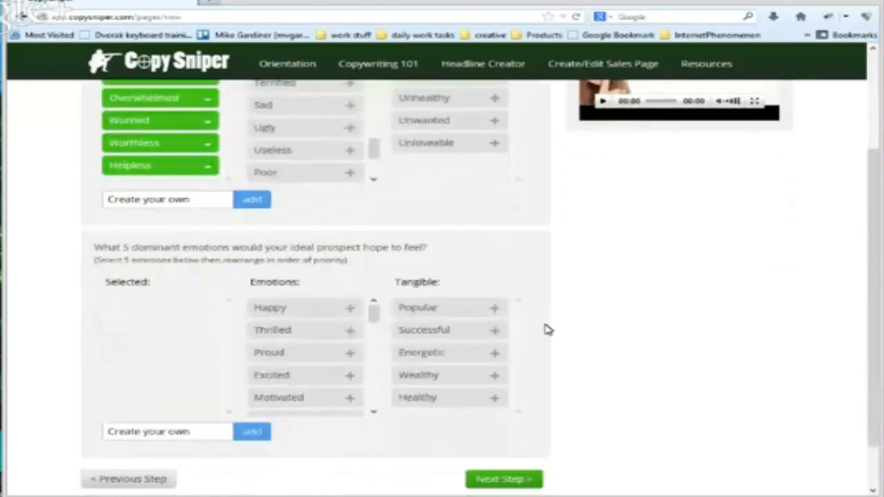
scroll(292, 231, down, 1)
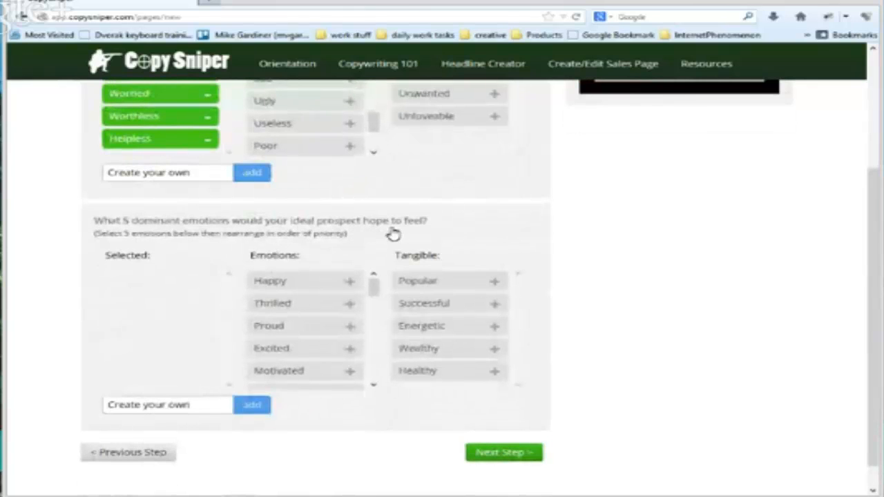
click(350, 282)
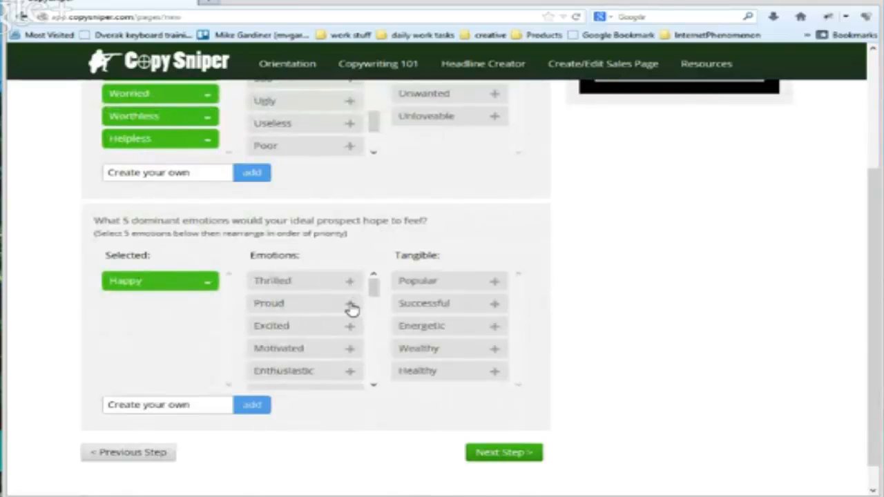
click(349, 307)
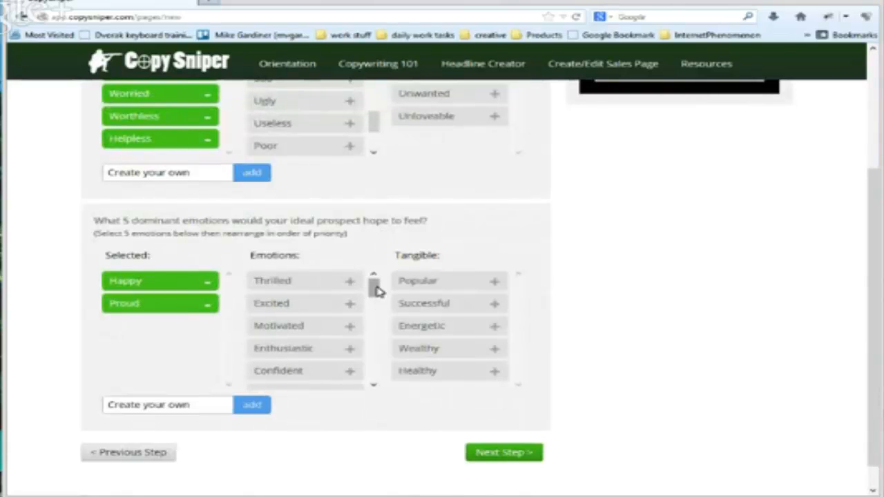
drag(375, 286, 375, 291)
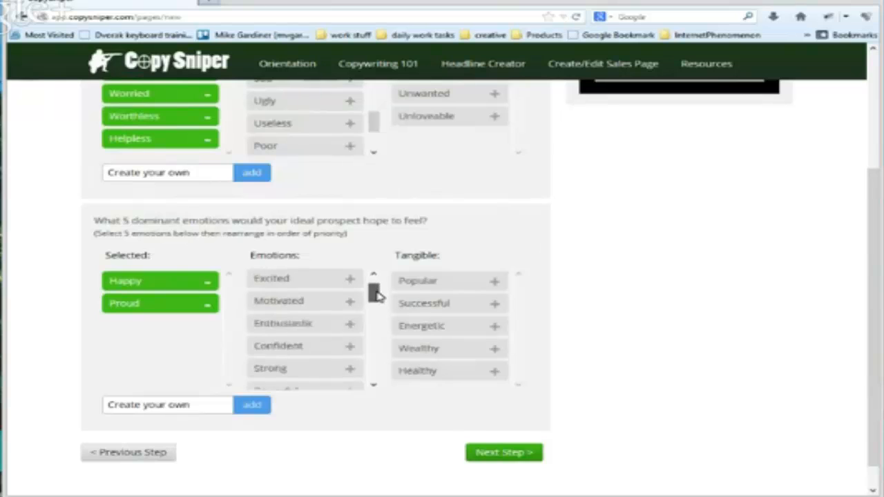
click(350, 305)
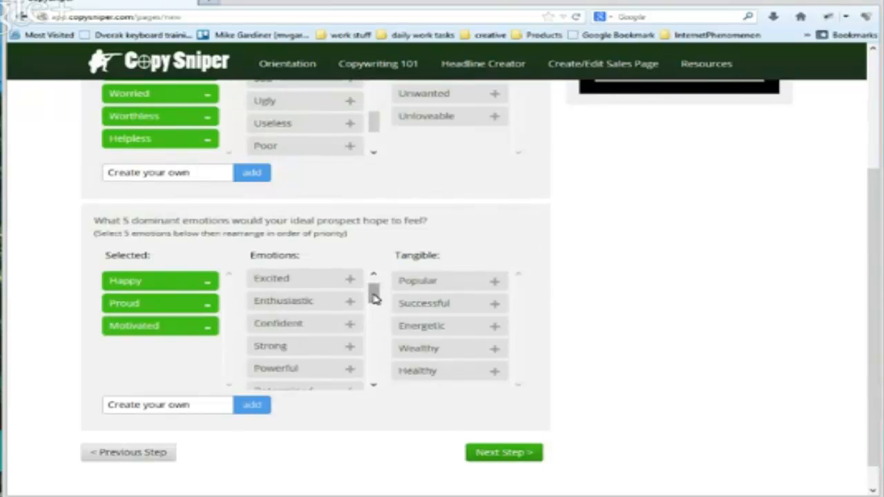
drag(375, 292, 376, 378)
click(351, 318)
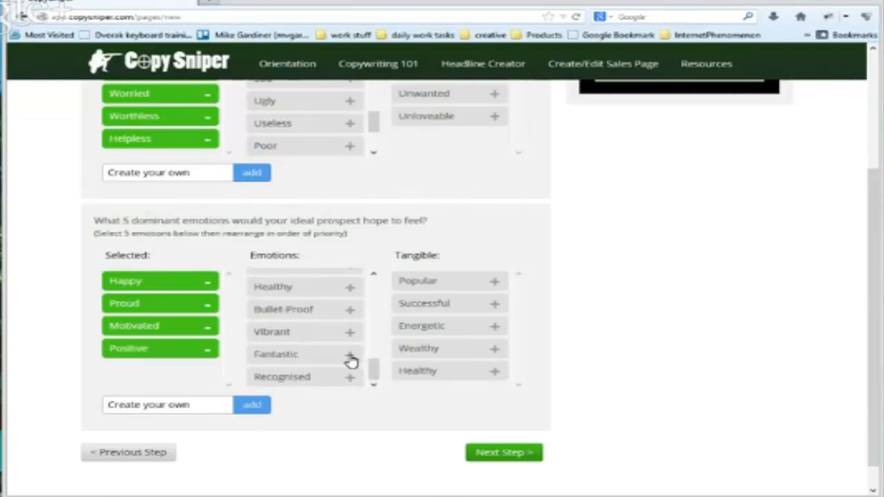
click(349, 355)
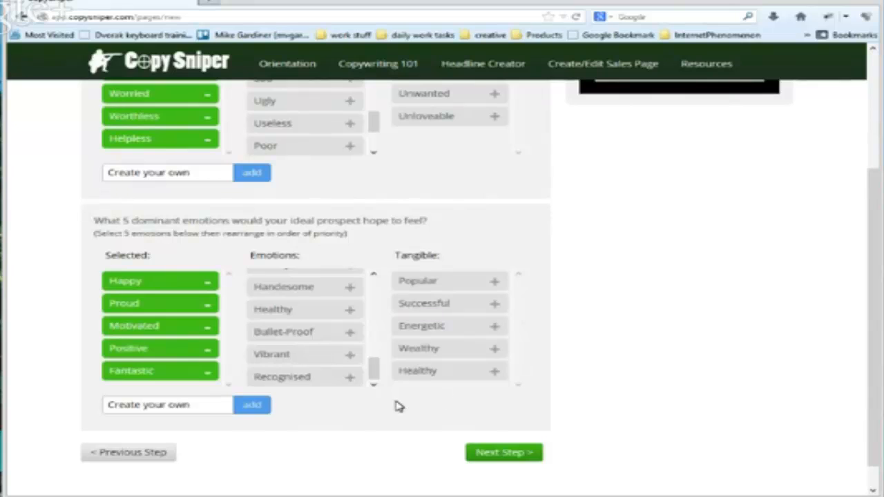
Replace Fantastic with the tangible Wealthy among the hoped-for emotions and continue to Step 3
click(494, 351)
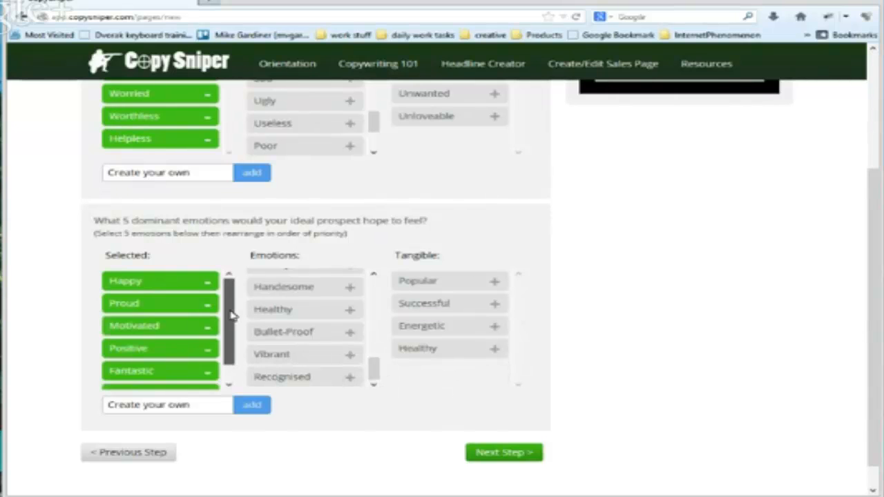
scroll(232, 335, down, 2)
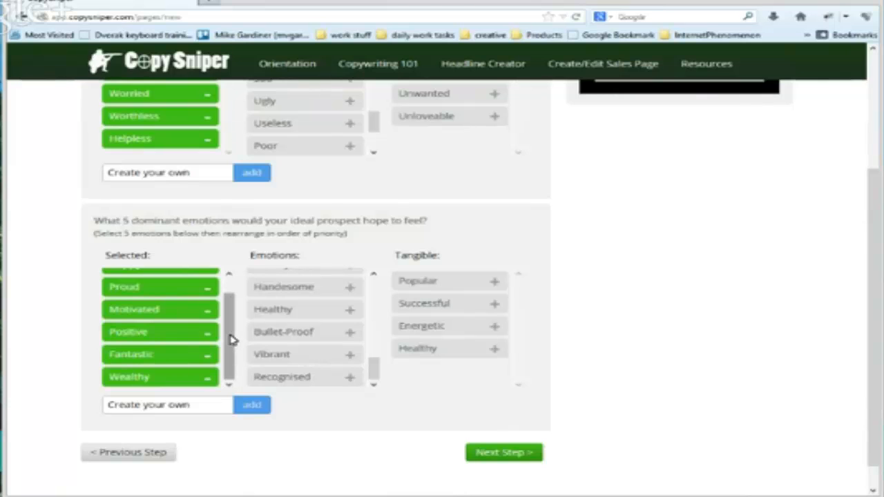
click(208, 355)
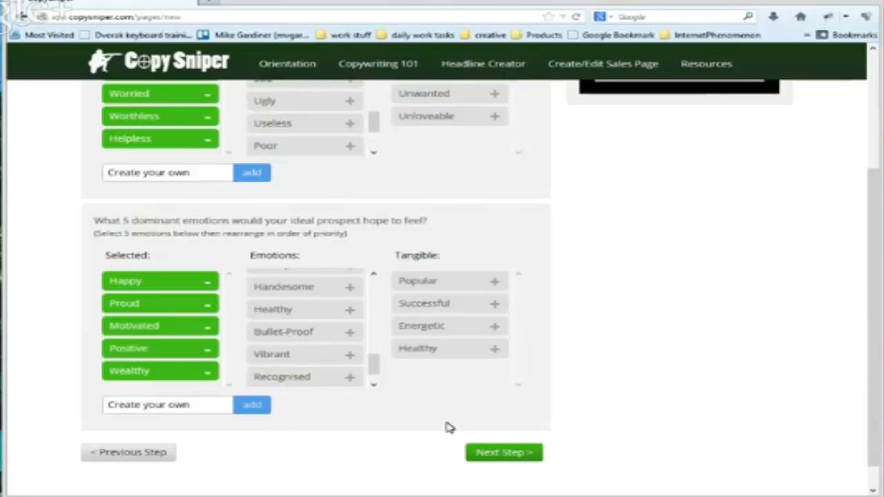
click(497, 454)
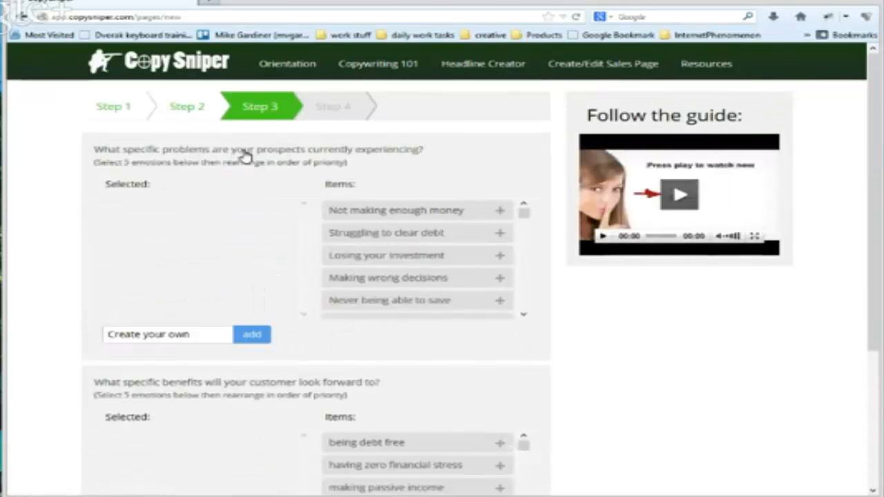
Add Not making enough money, Struggling to clear debt and Not providing for your family to the prospects' current problems
click(499, 211)
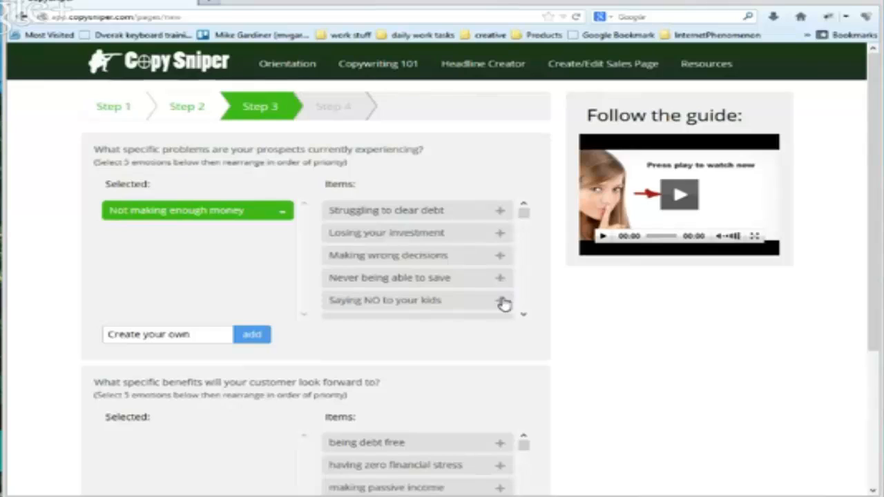
click(499, 210)
scroll(523, 317, down, 3)
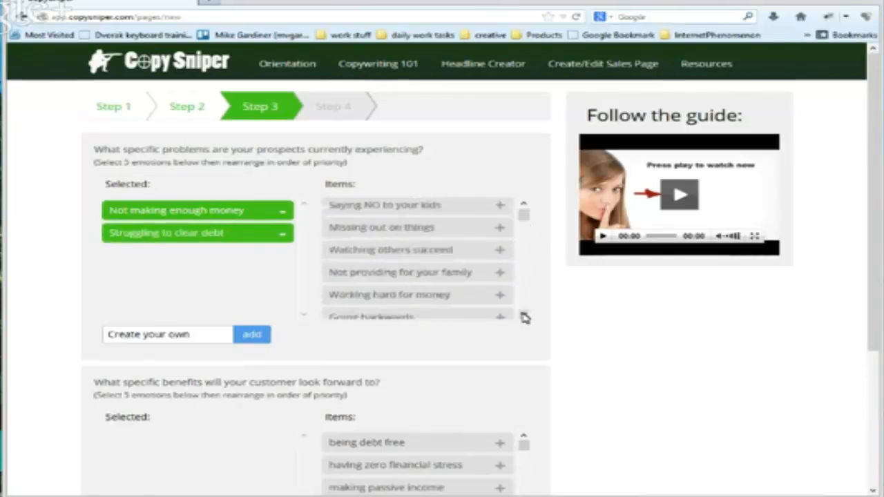
scroll(524, 317, down, 2)
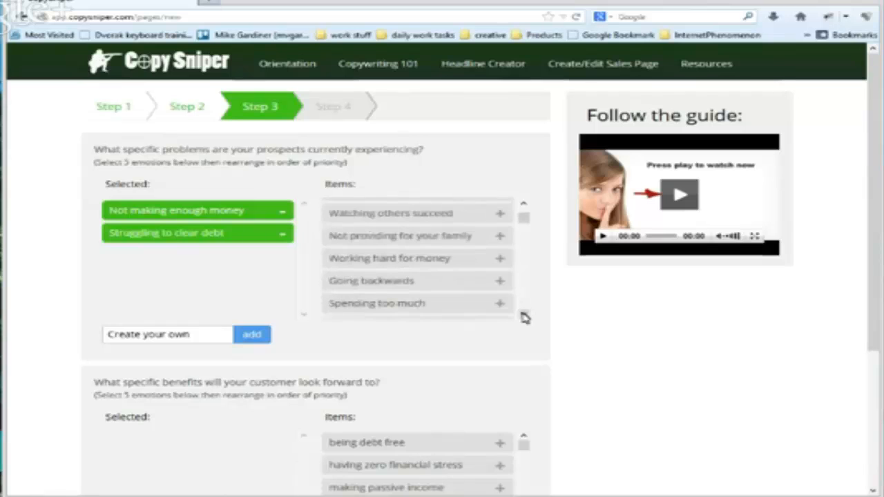
click(499, 236)
Add the custom entry Struggling to get ahead to the prospects' current problems
scroll(522, 316, down, 1)
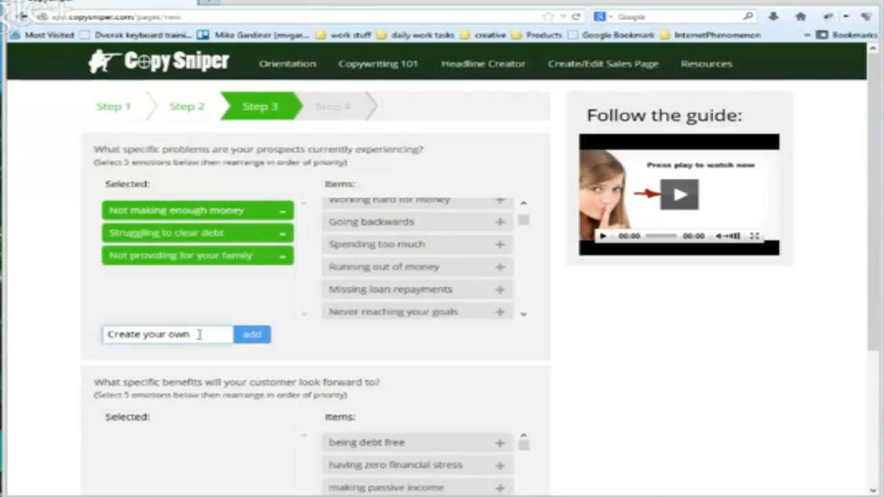
text(s)
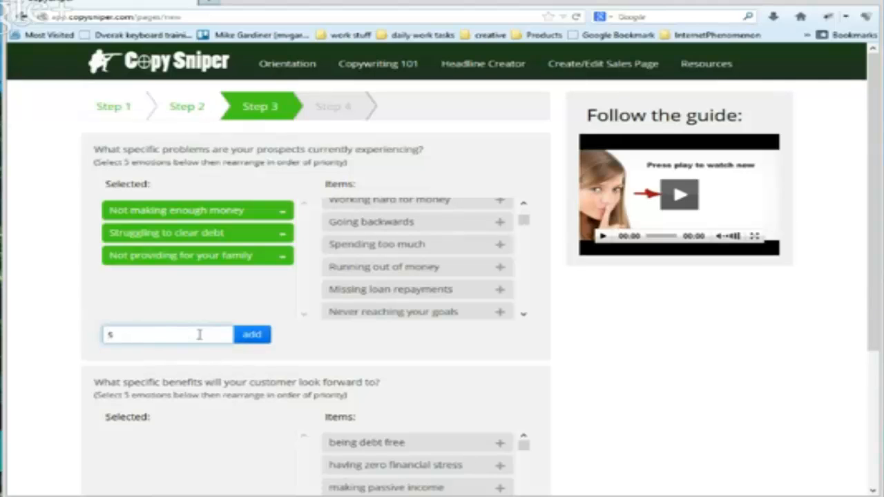
key(BackSpace)
text(Strugg)
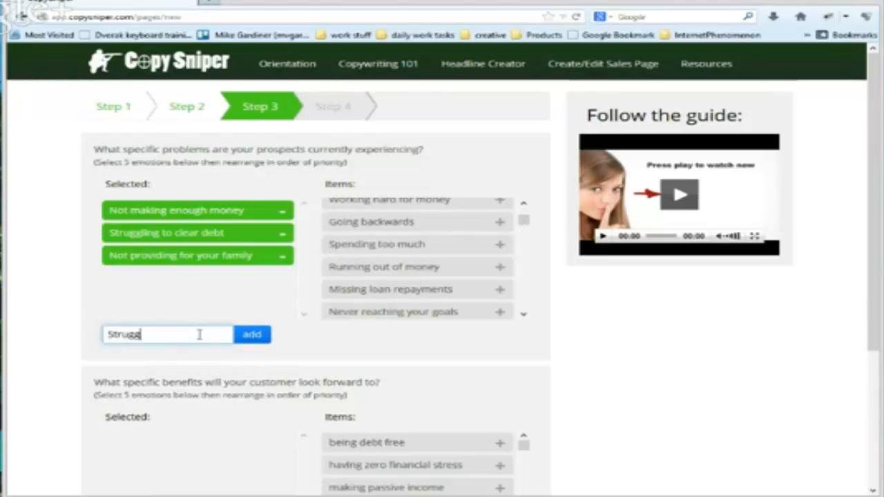
text(ling to get a)
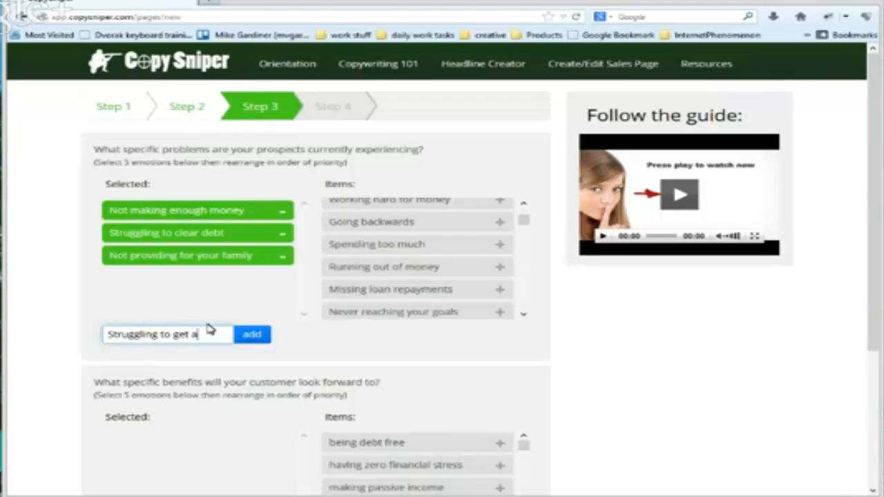
text(head)
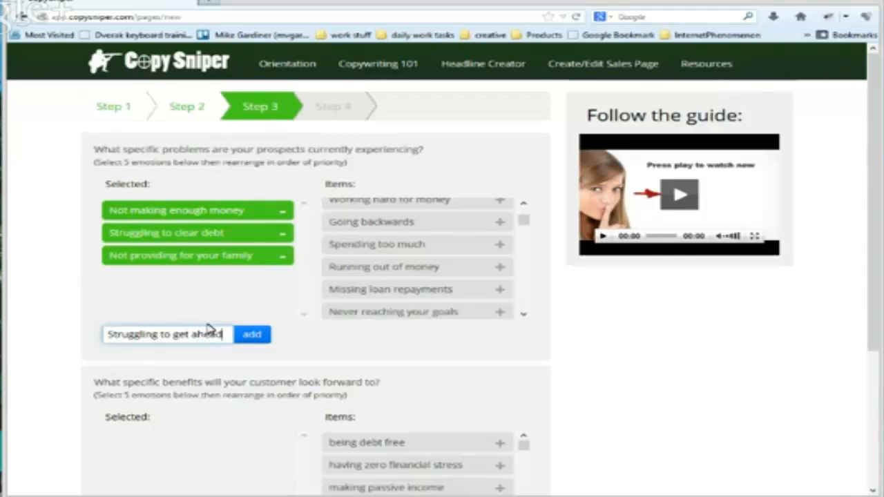
click(251, 335)
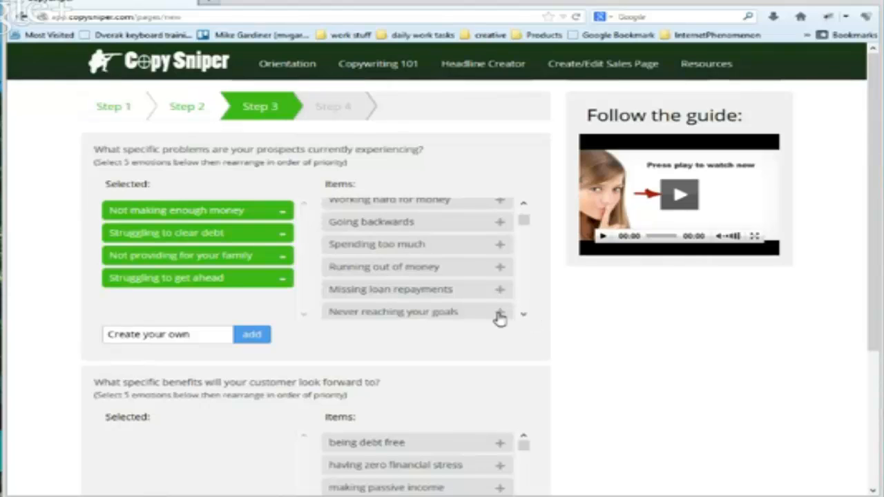
Add Lacking disposable income to the problems and rank it second, followed by Struggling to get ahead, Not providing for your family and Struggling to clear debt
click(526, 316)
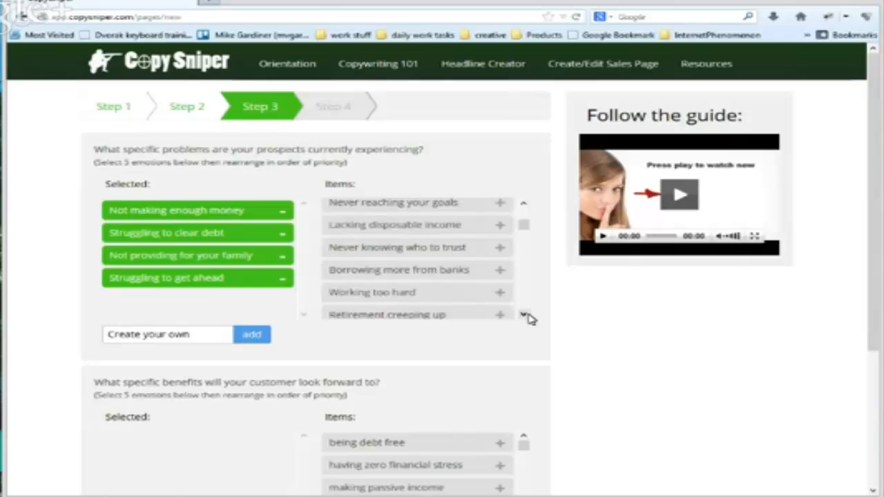
click(500, 225)
drag(201, 303, 185, 244)
drag(170, 307, 175, 260)
drag(175, 302, 176, 279)
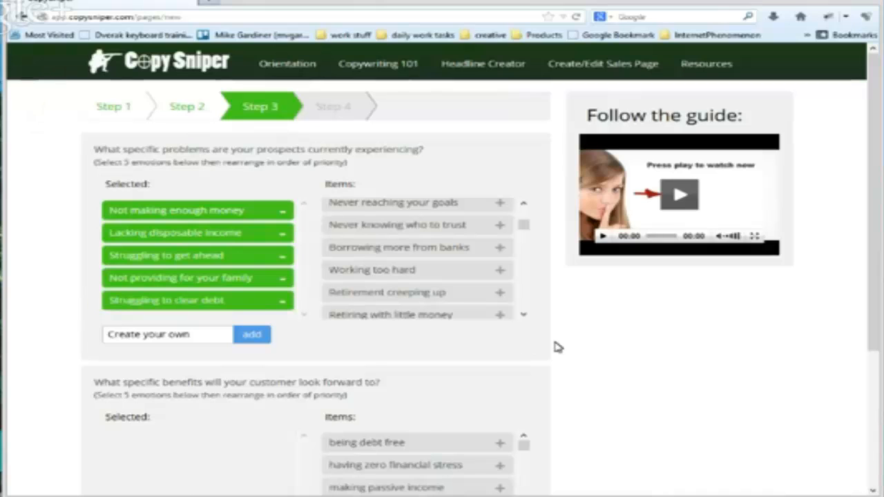
Add being debt free, having zero financial stress, making passive income and being financially free to the benefits customers look forward to
scroll(558, 347, down, 3)
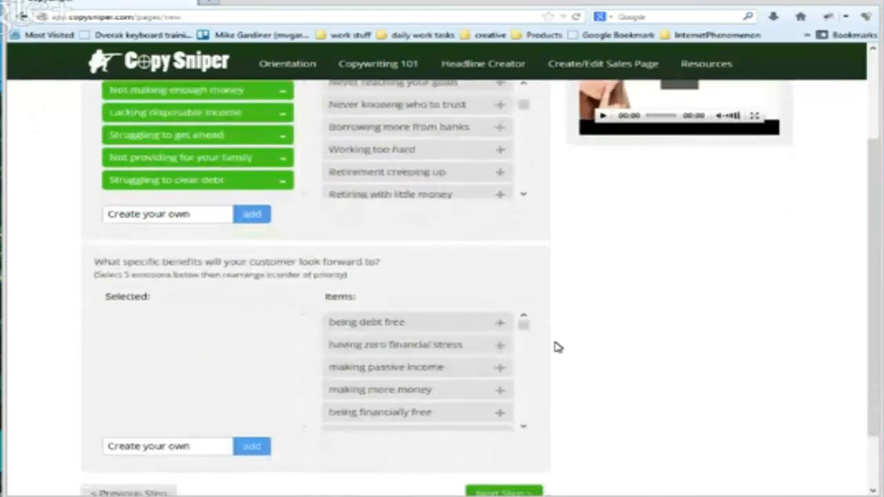
scroll(558, 347, down, 1)
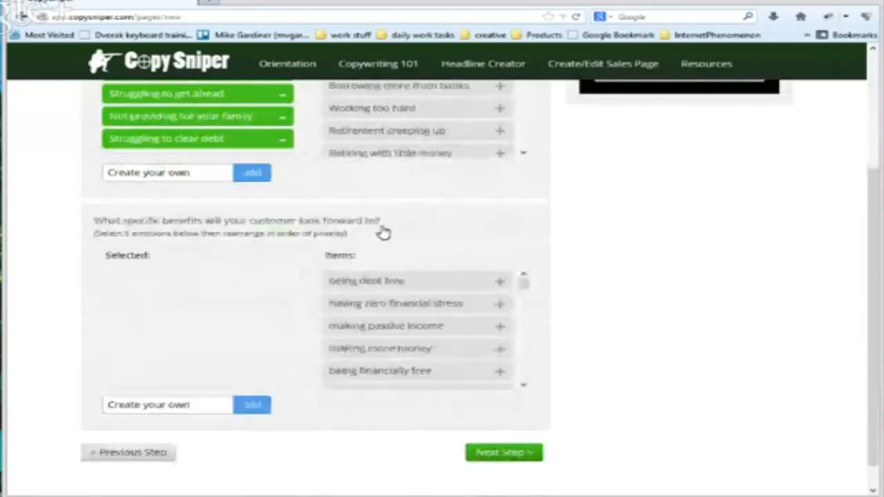
click(500, 284)
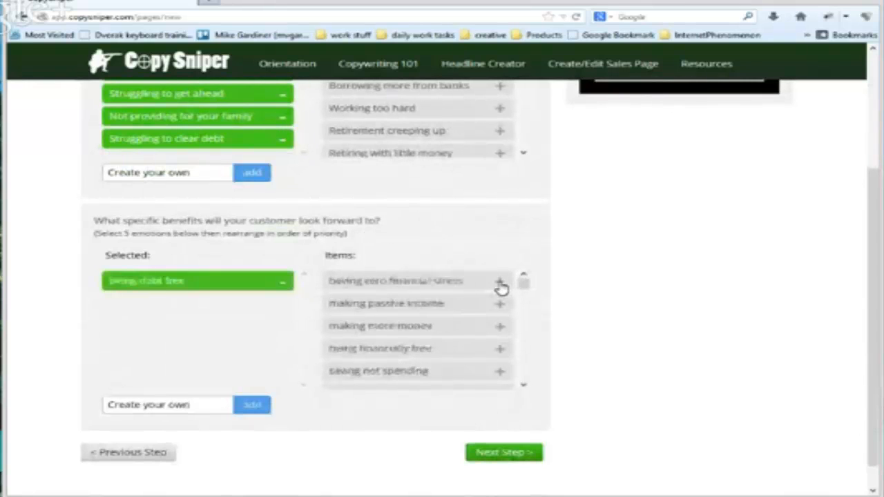
click(499, 282)
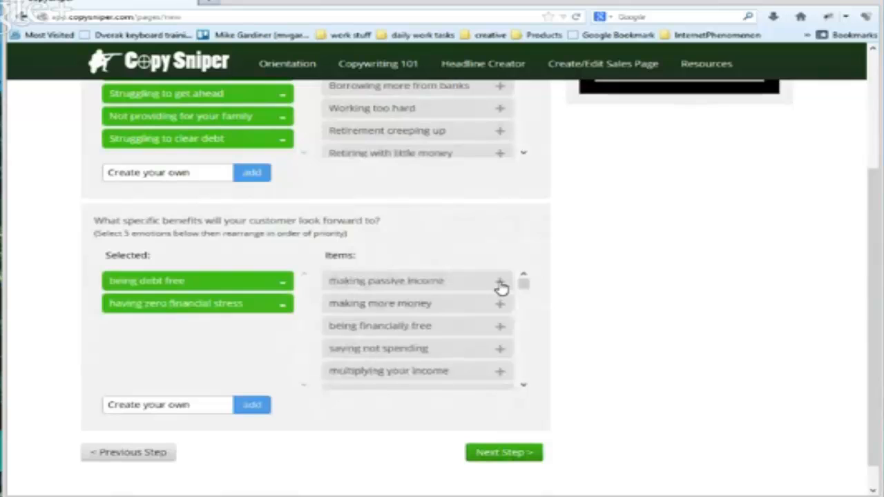
click(500, 283)
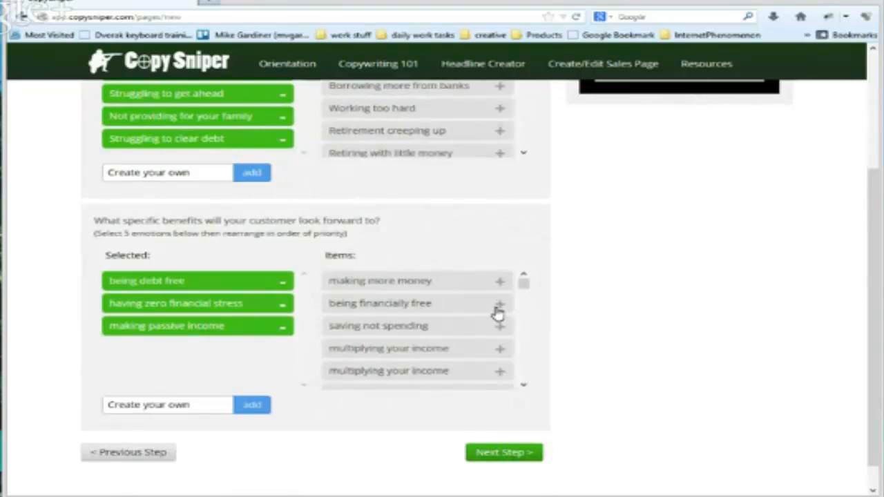
click(499, 307)
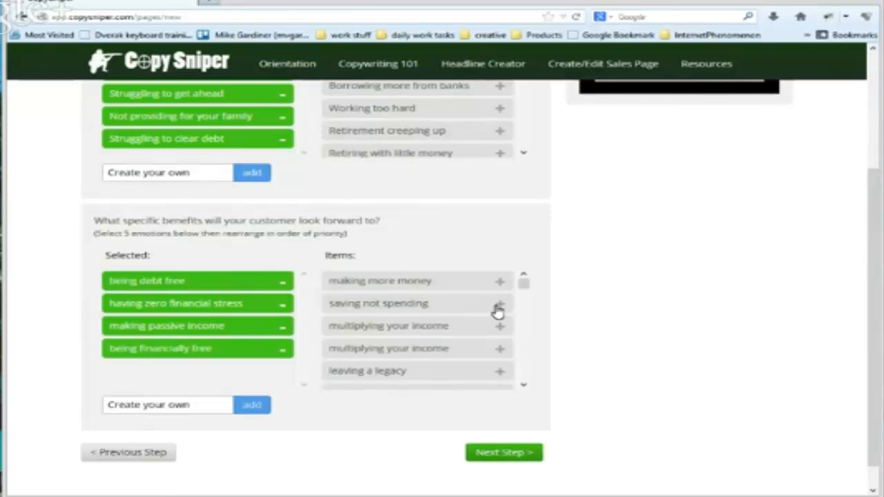
Add having more life choices as the fifth customer benefit and continue to Step 4
click(523, 384)
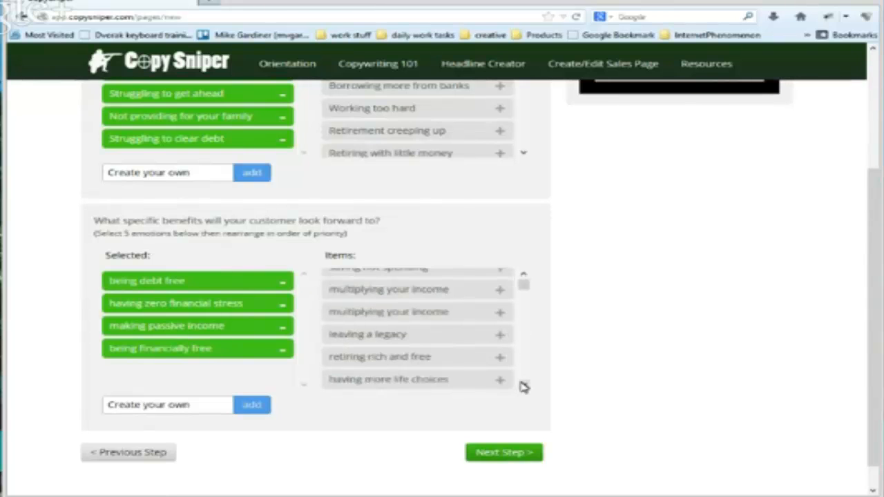
click(524, 384)
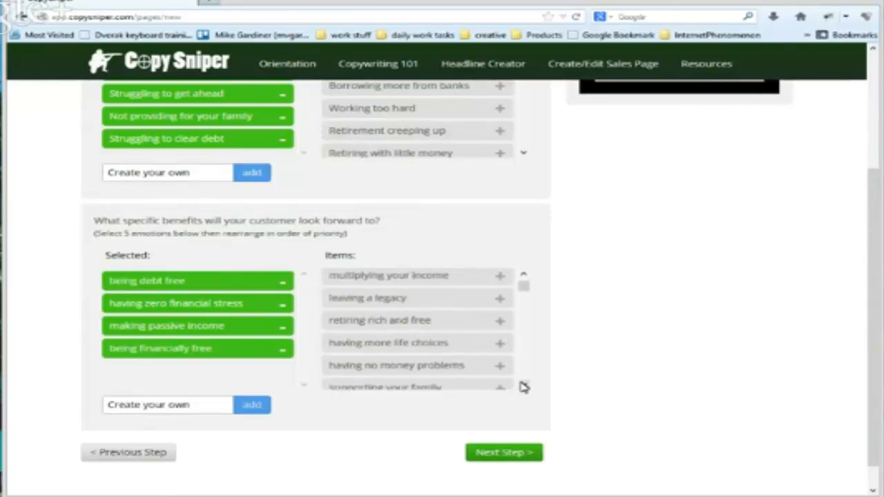
click(499, 345)
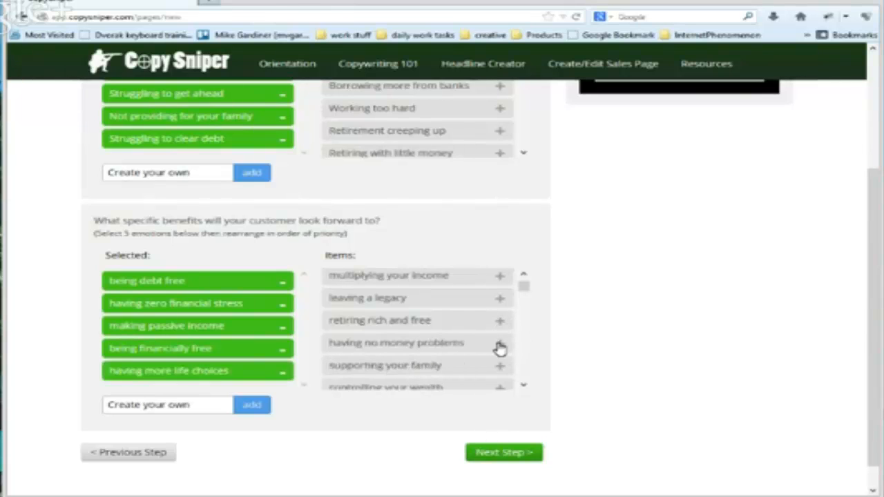
click(523, 453)
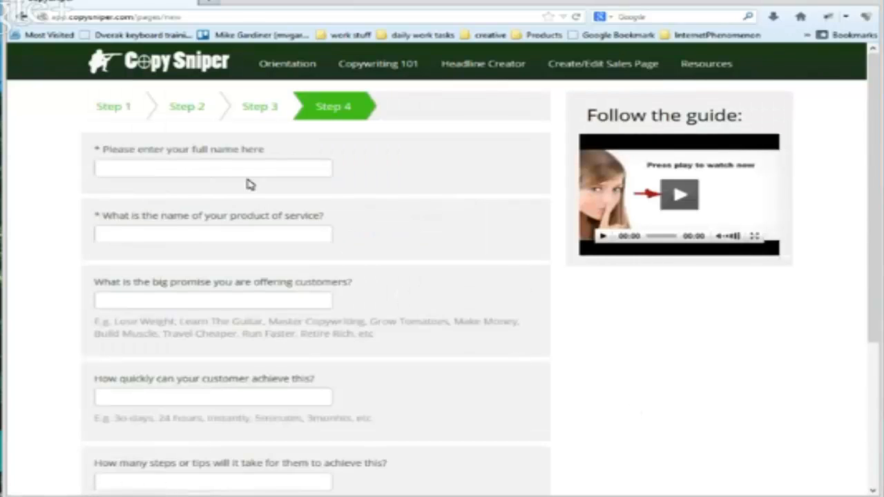
Enter the seller's full name in the required name question
click(238, 166)
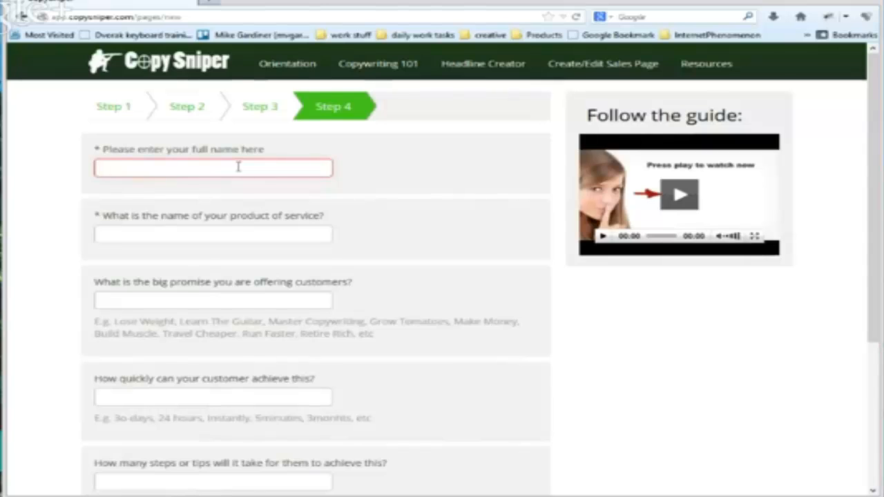
text(Joe)
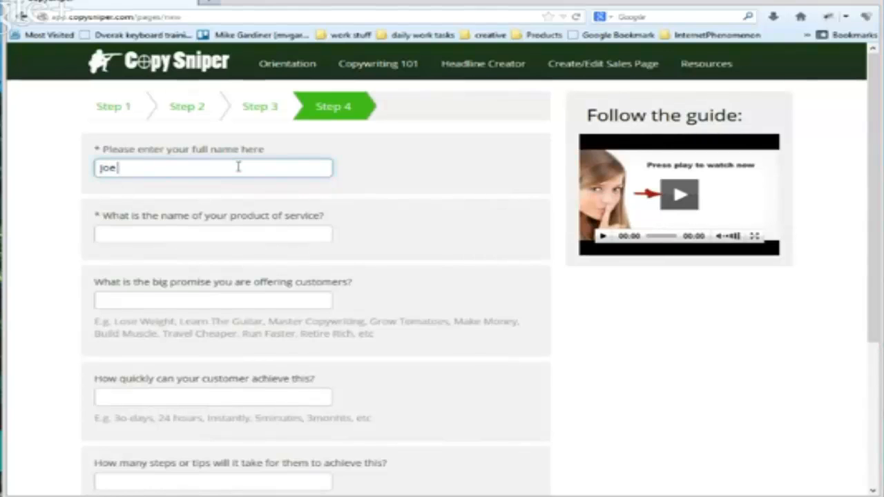
text( Bloggs)
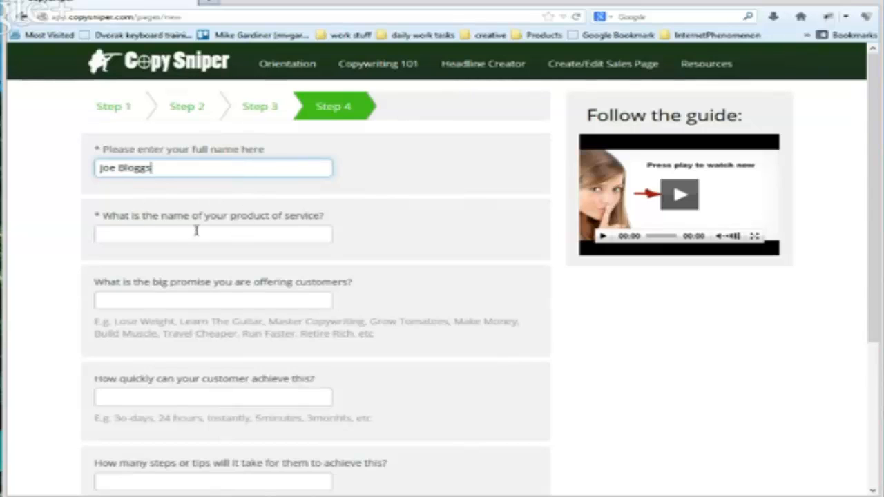
Enter Copywriting for Riches as the name of the product or service
click(168, 234)
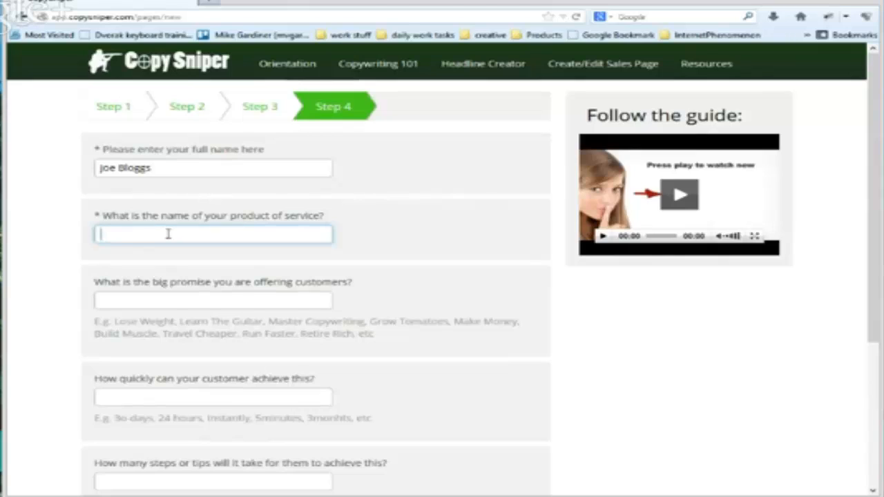
text(Copywritin)
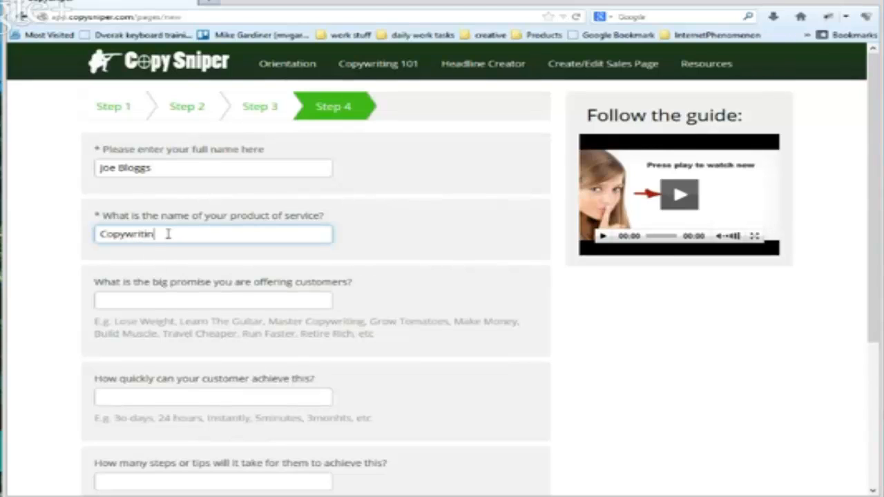
text(g )
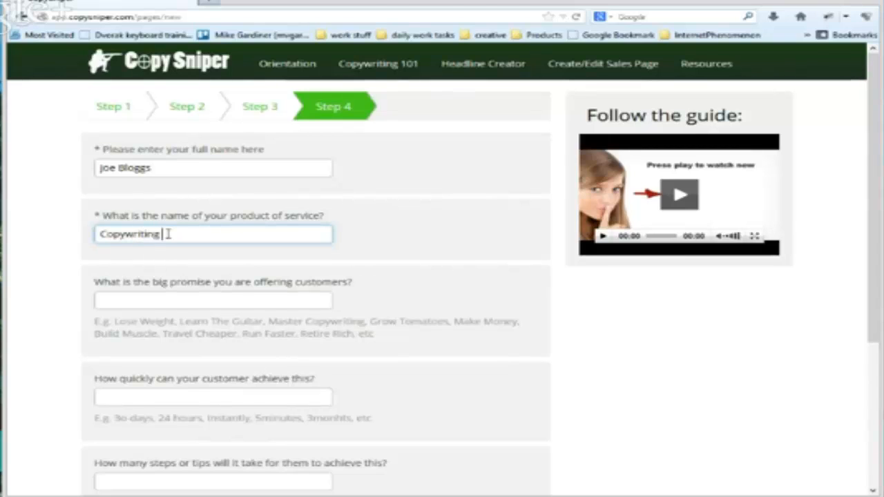
text(for Riches)
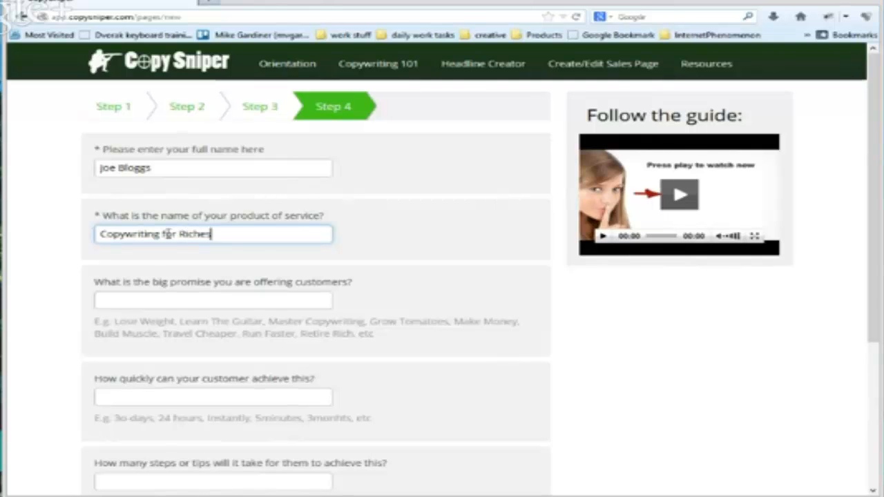
Reword the product name to "Copywriting that will make you rich"
key(BackSpace)
key(BackSpace)
key(BackSpace)
key(BackSpace)
key(BackSpace)
key(BackSpace)
key(BackSpace)
key(BackSpace)
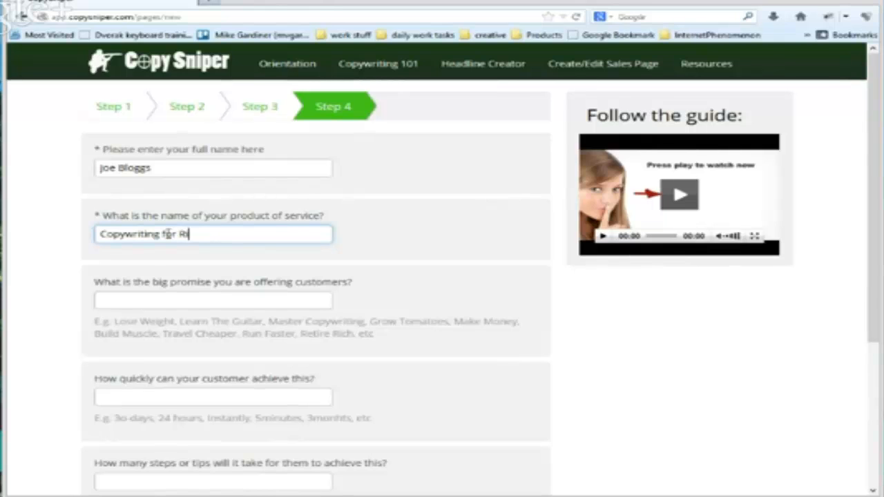
key(BackSpace)
key(BackSpace)
text(M)
text(hat will mak)
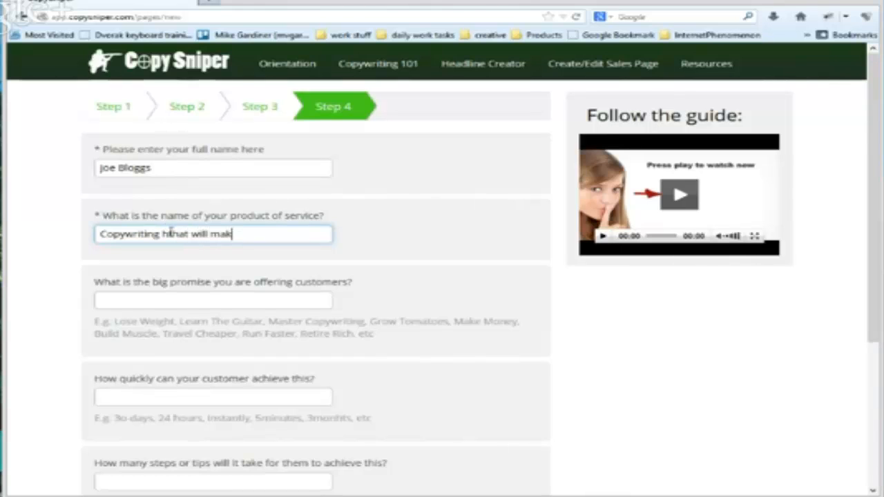
text(e you rich)
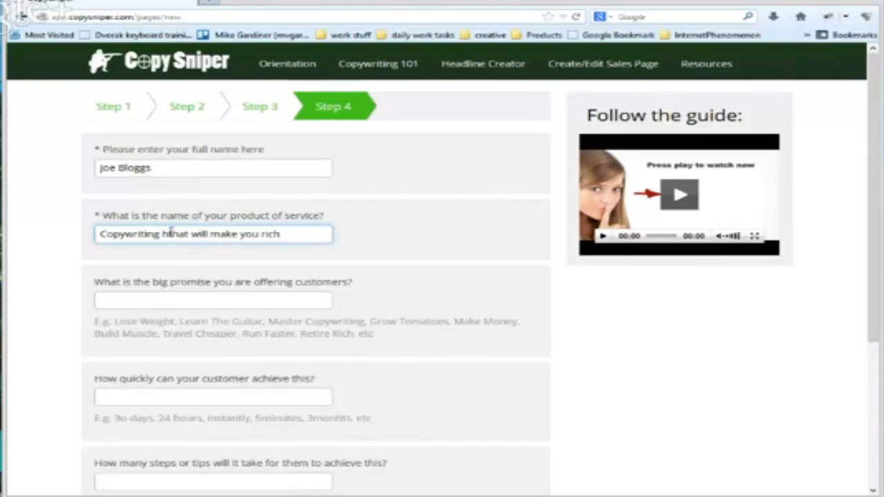
key(Left)
key(Left)
key(Left)
key(Left)
key(Left)
key(Left)
key(Left)
key(Left)
key(Left)
key(Left)
key(Left)
key(Left)
key(Left)
key(Left)
key(Left)
key(Left)
key(Left)
key(Left)
key(Left)
key(Left)
key(Left)
key(Left)
key(BackSpace)
text(t)
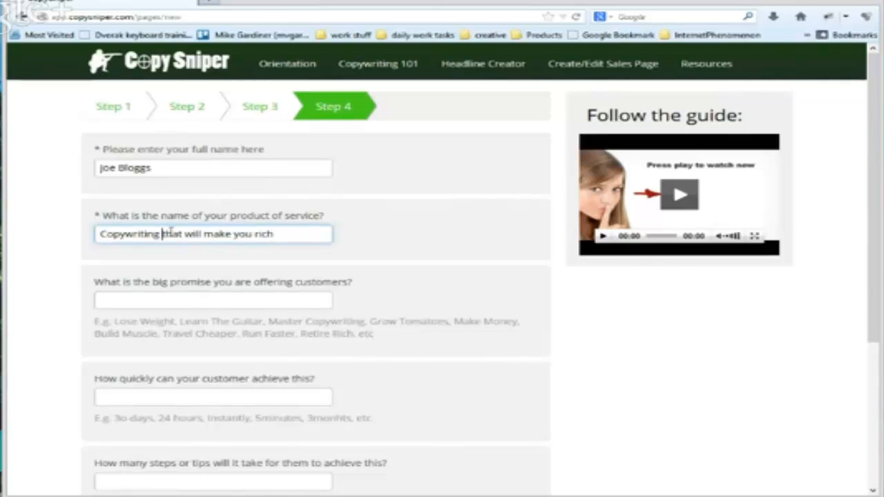
Enter "Learn to write killer sales copy" as the big promise offered to customers
click(197, 301)
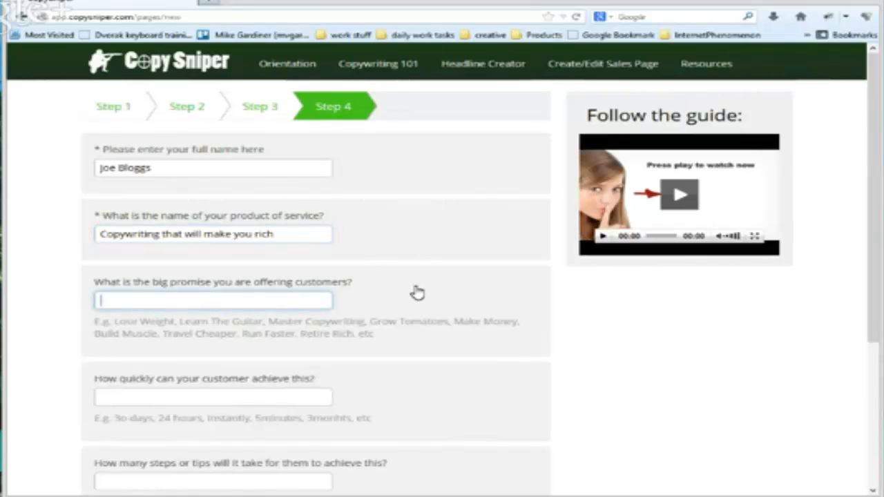
text(Learn to)
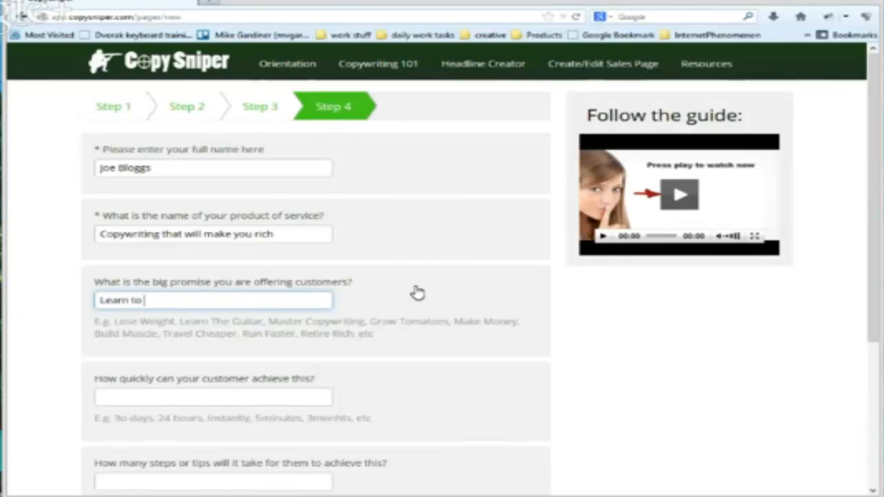
text( write ki)
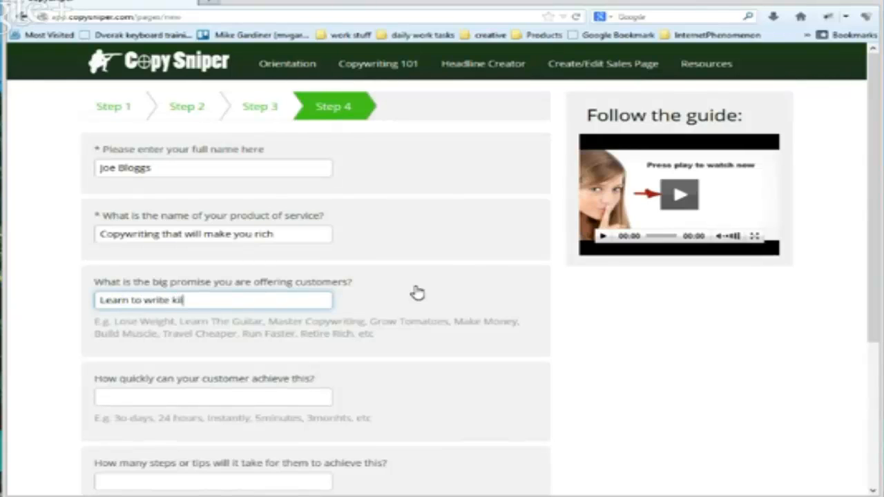
text(ller copy)
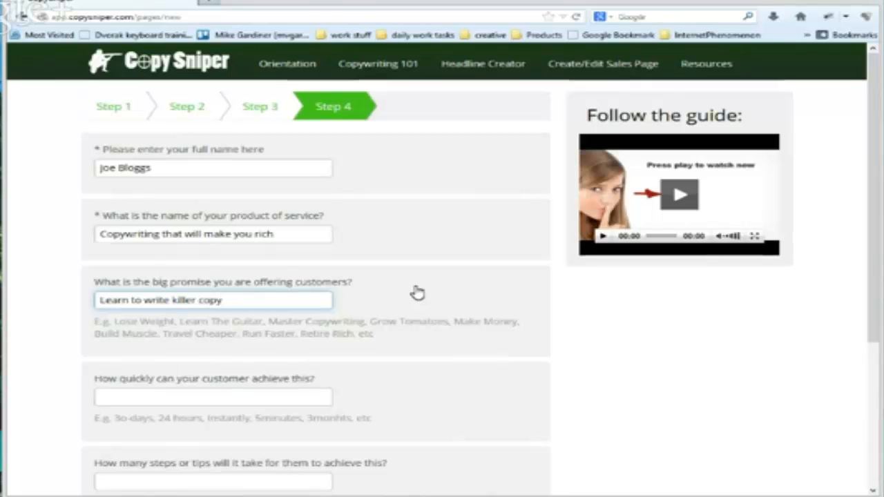
key(Left)
key(Left)
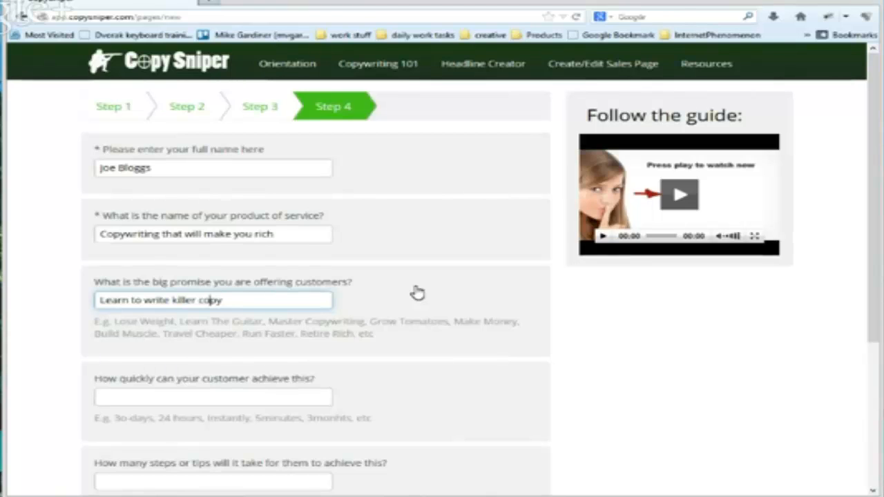
key(Left)
key(Left)
text(sales)
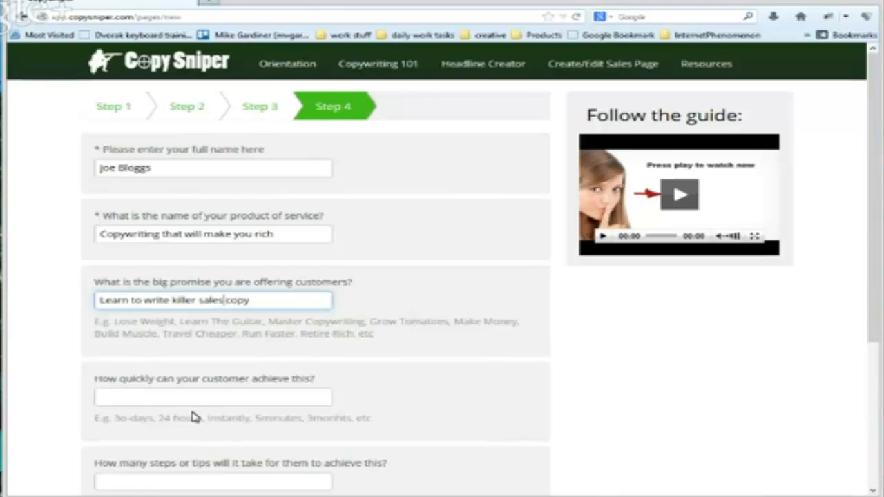
Enter "2 weeks" as how quickly the customer can achieve the promise
click(167, 396)
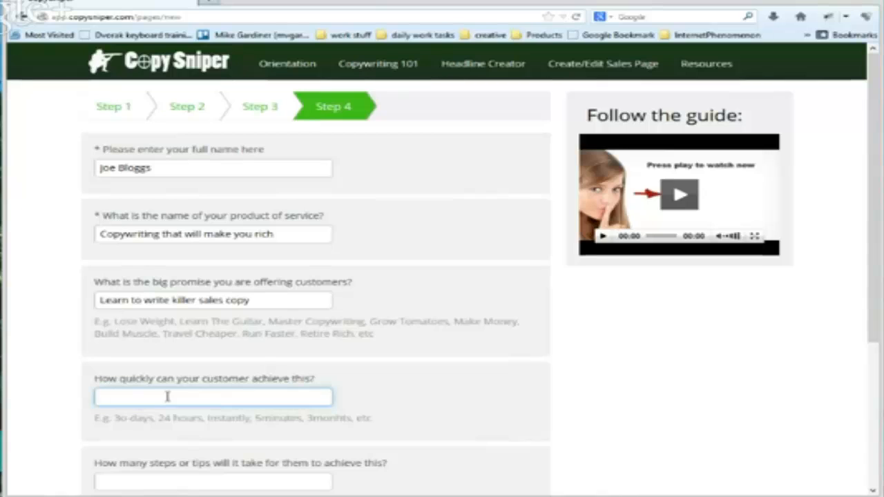
text(2 weeks)
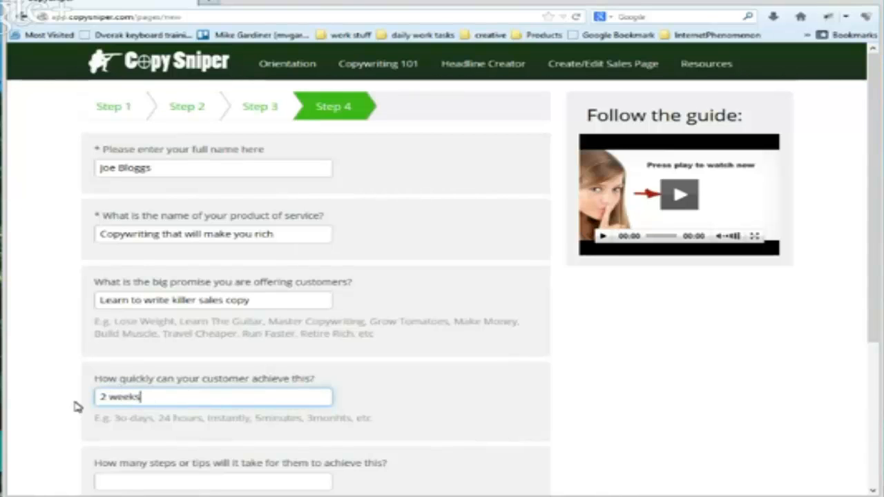
Answer the question on how many steps or tips it takes with "3 Simple Steps"
scroll(76, 407, down, 4)
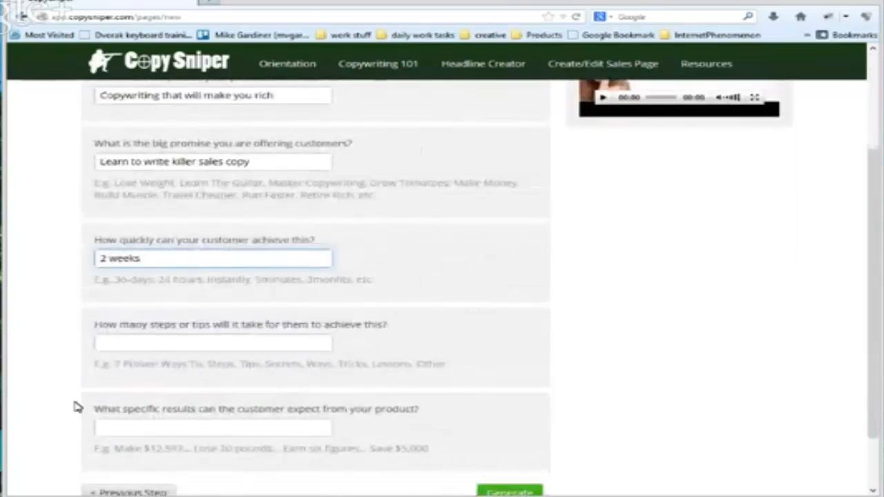
scroll(76, 407, down, 2)
click(155, 274)
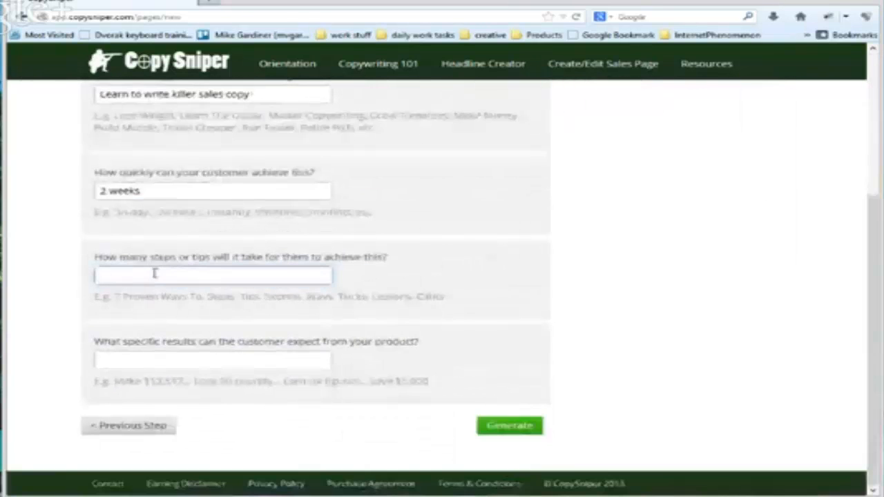
text(3)
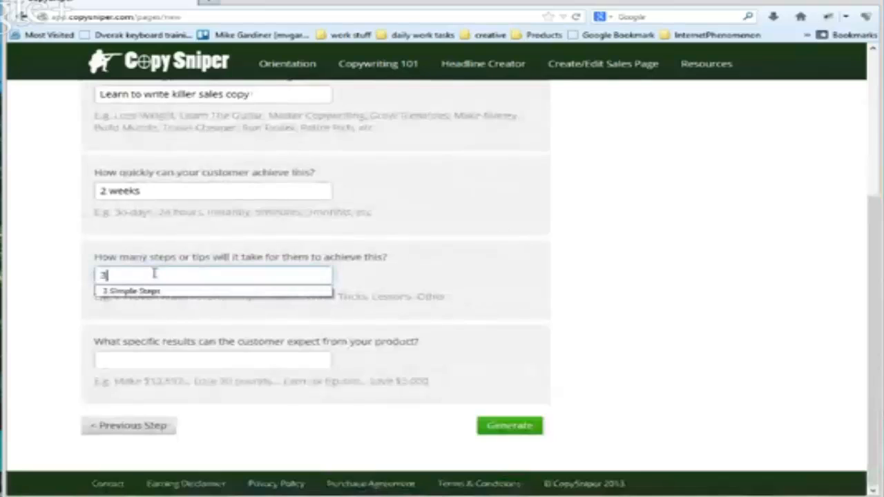
key(Down)
key(Return)
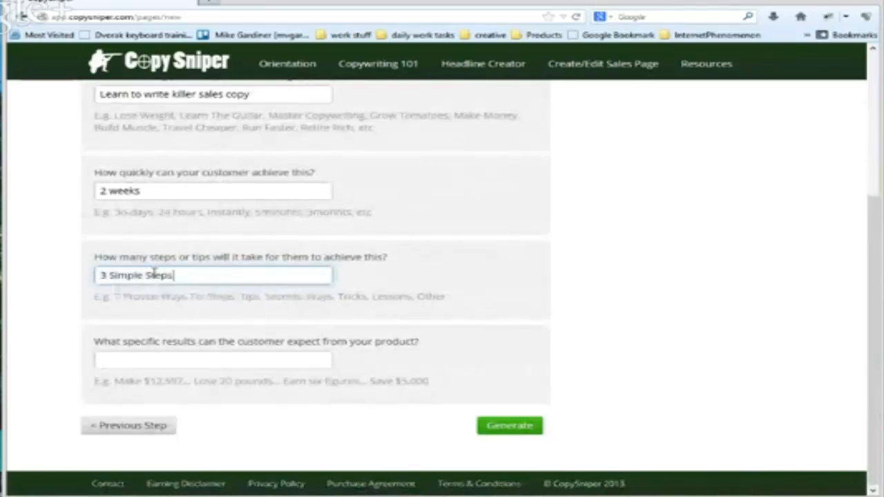
Enter "First sales letter live and $1000 cash in the bank" as the specific results and generate the sales page
click(131, 360)
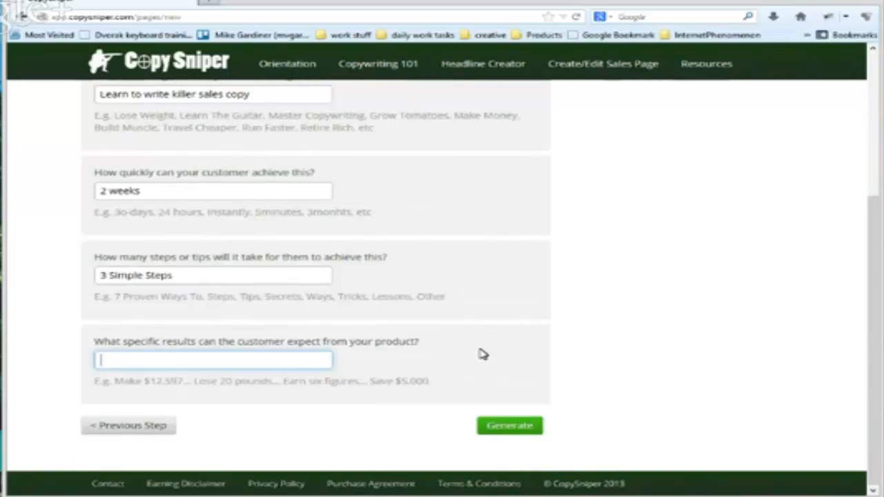
text(Firs)
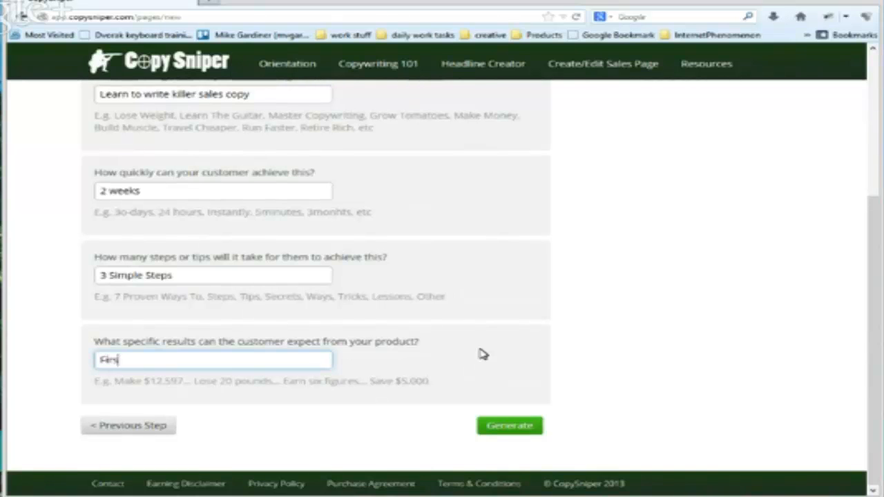
text(t sales)
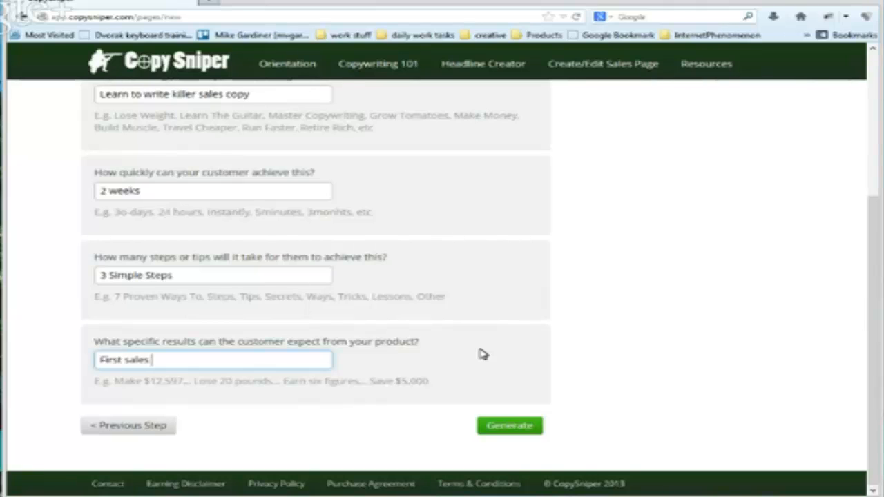
text( letter live and )
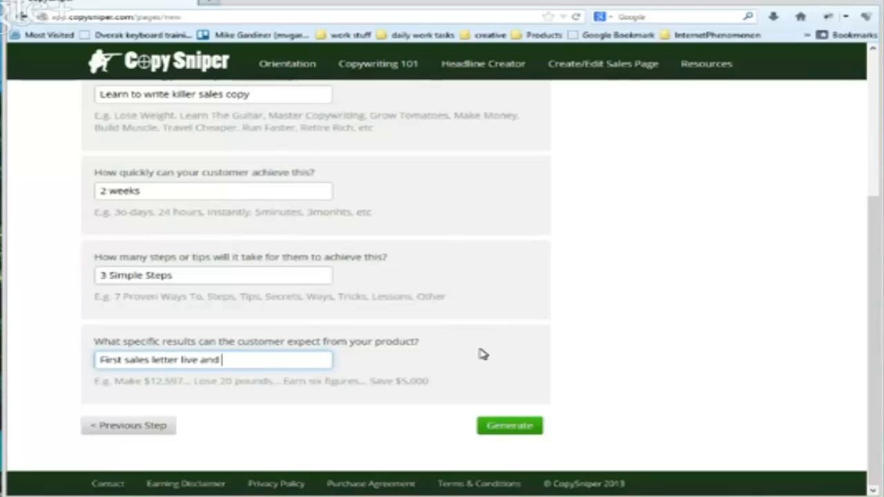
text($1000 c)
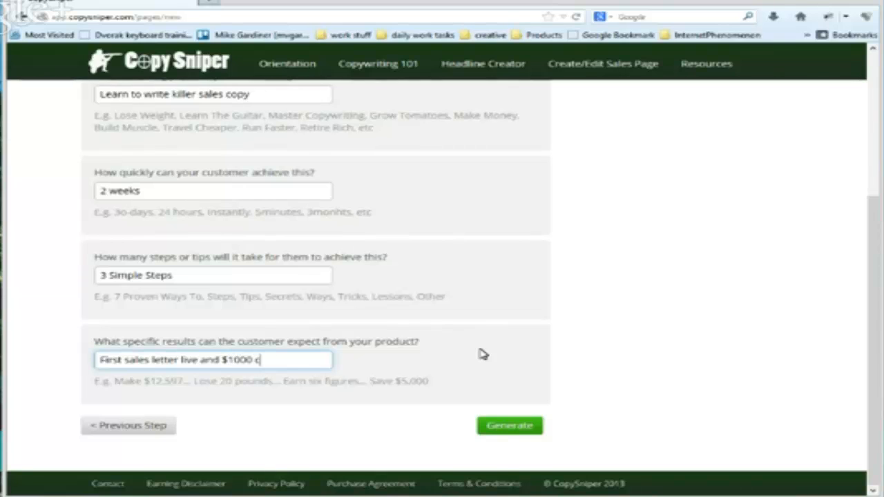
text(ash in the bu)
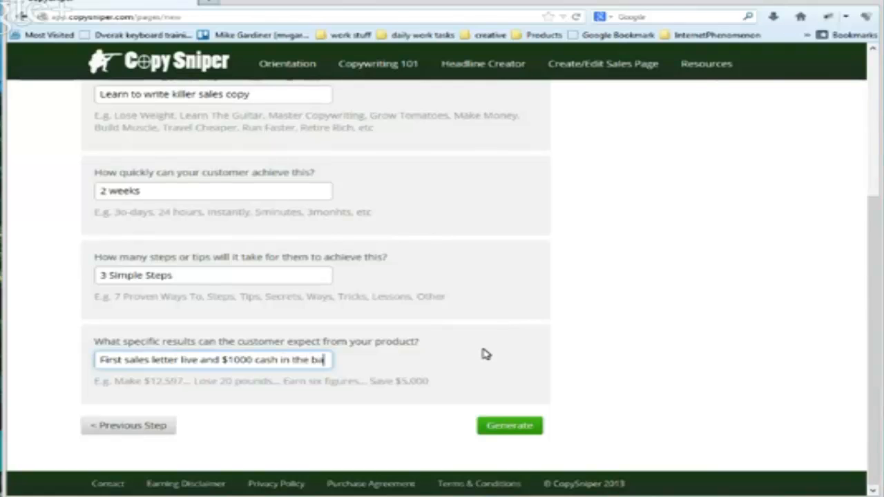
text(nk)
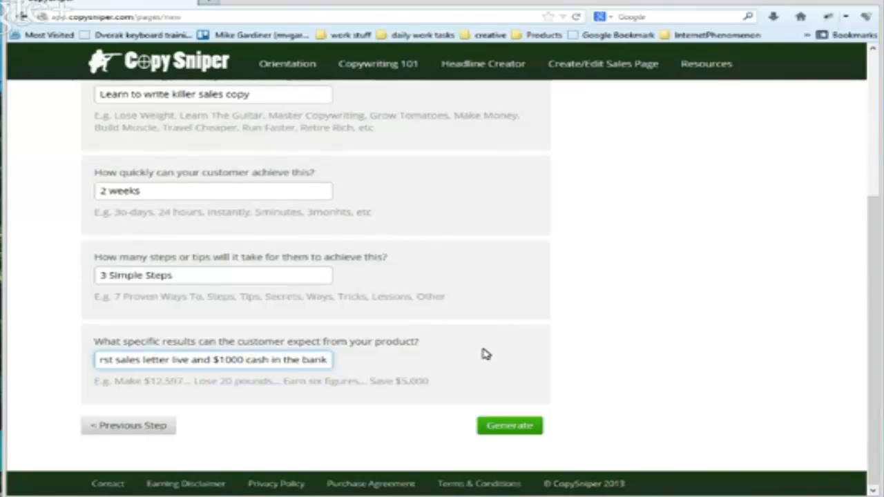
click(490, 426)
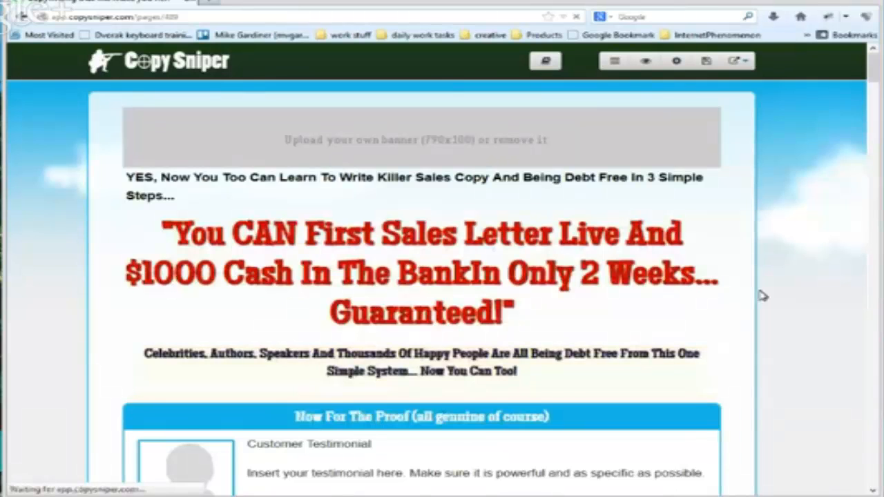
Remove the banner placeholder above the pre-headline of the generated sales page
scroll(759, 296, down, 3)
scroll(759, 297, down, 13)
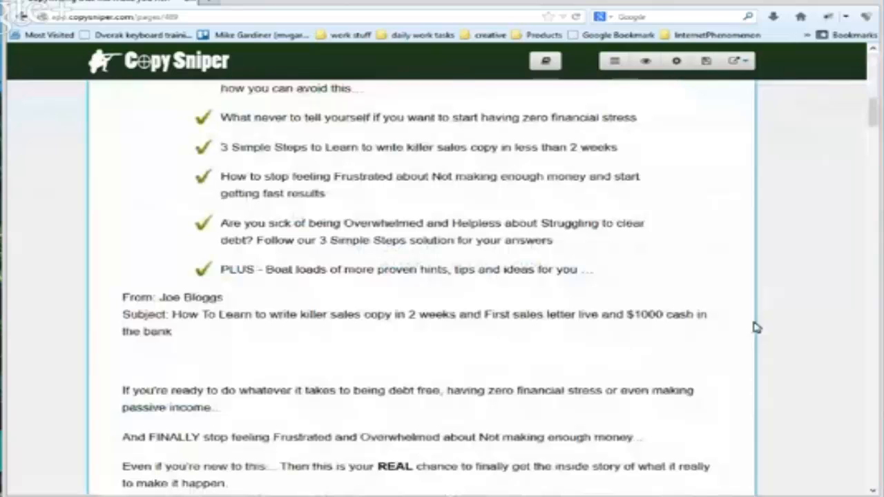
scroll(756, 327, down, 8)
scroll(756, 327, down, 5)
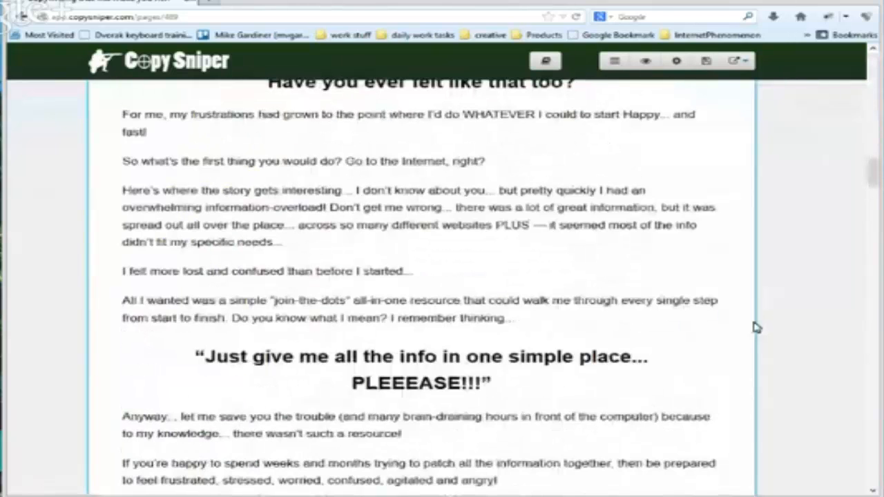
scroll(756, 327, down, 15)
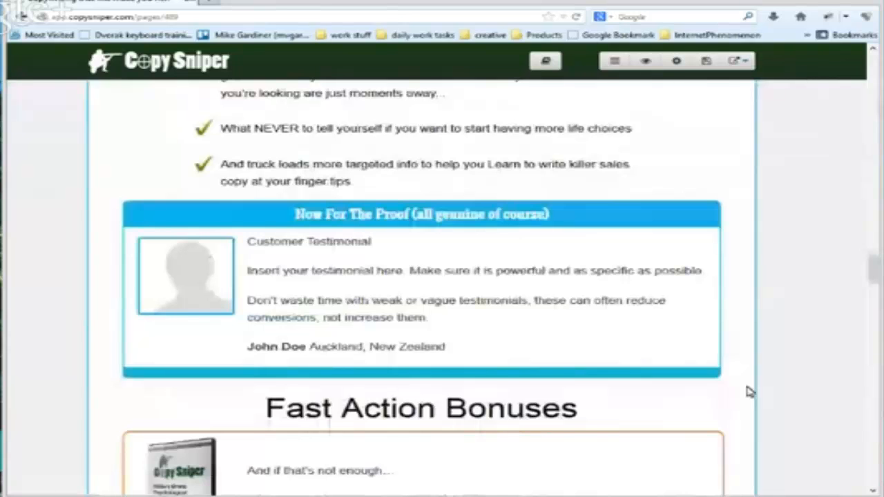
drag(874, 268, 868, 62)
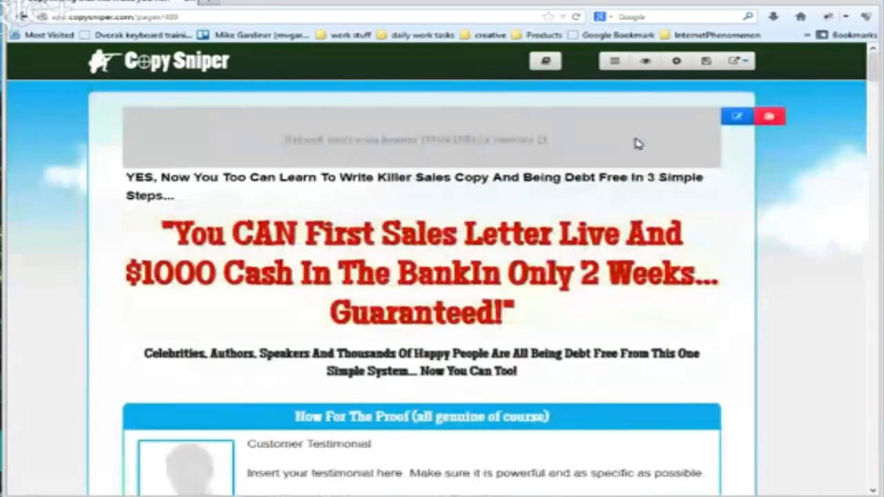
click(770, 118)
click(418, 234)
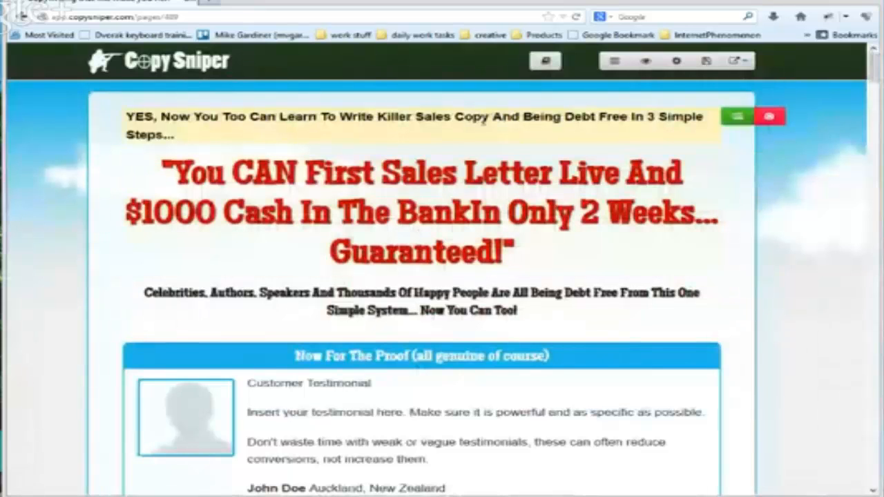
Look at the alternative copy offered for the pre-headline and keep the existing text
click(737, 116)
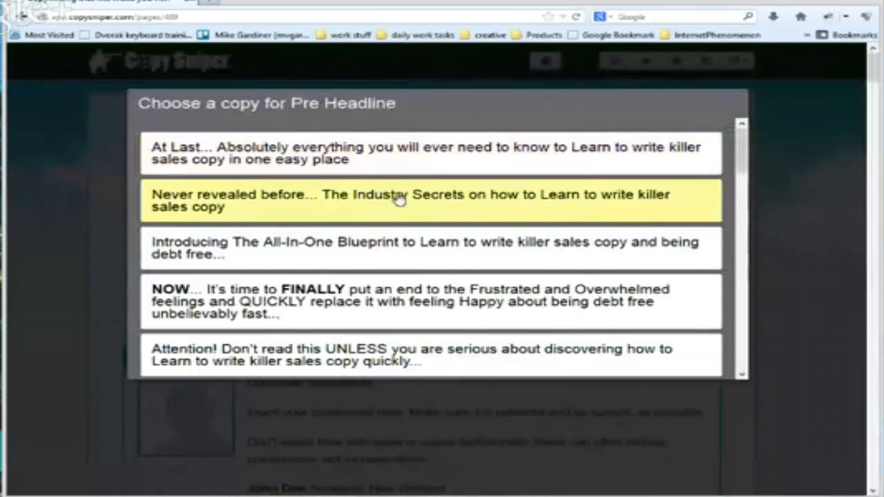
click(733, 107)
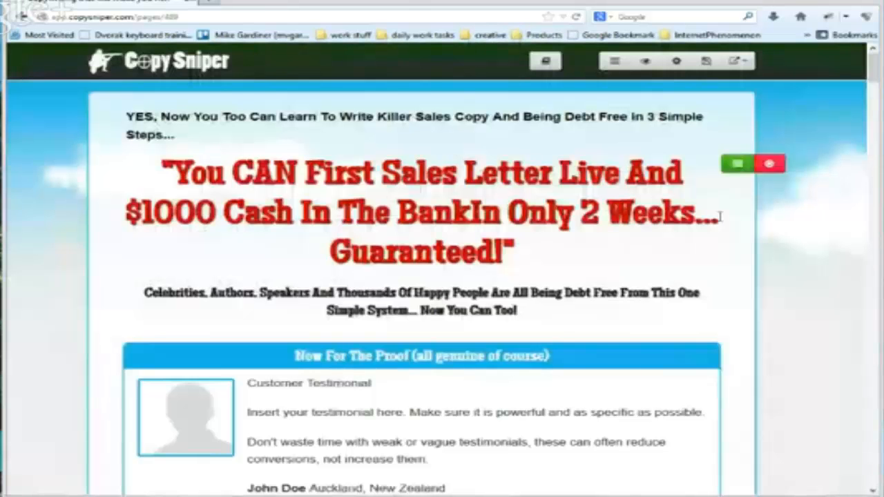
Try to set the pre-headline's font size to 20 without selecting its text
click(204, 123)
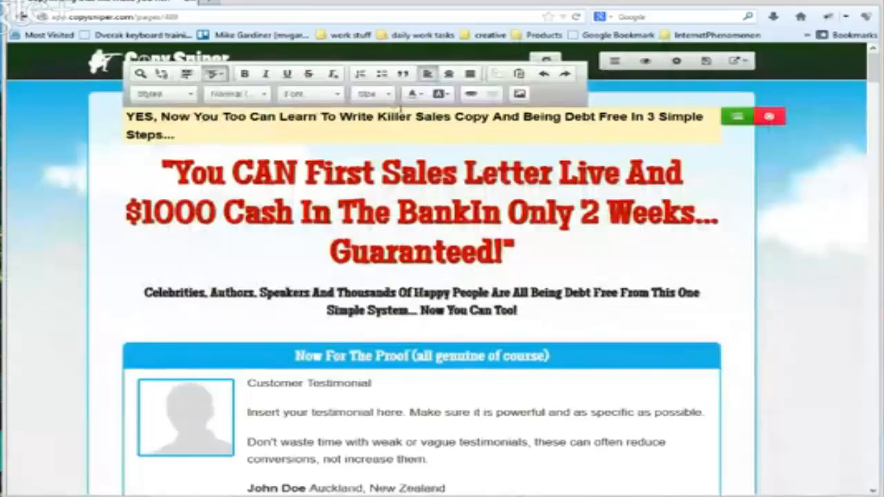
click(373, 93)
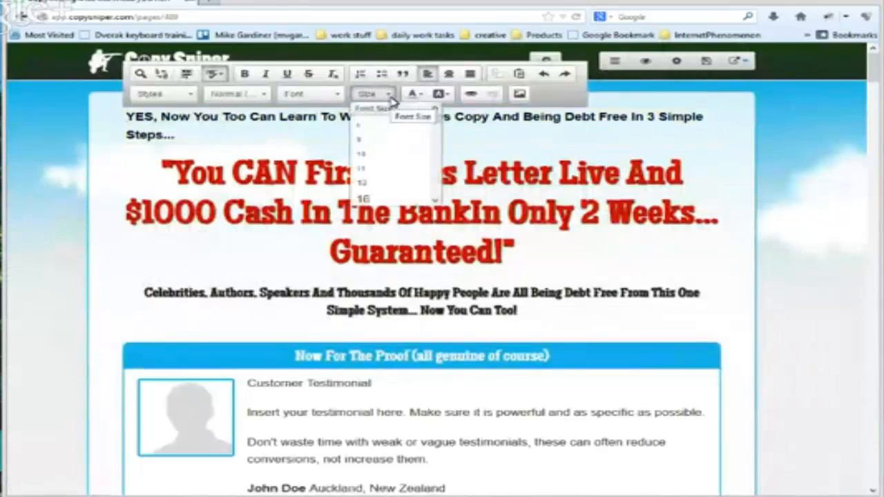
scroll(368, 181, down, 2)
click(367, 167)
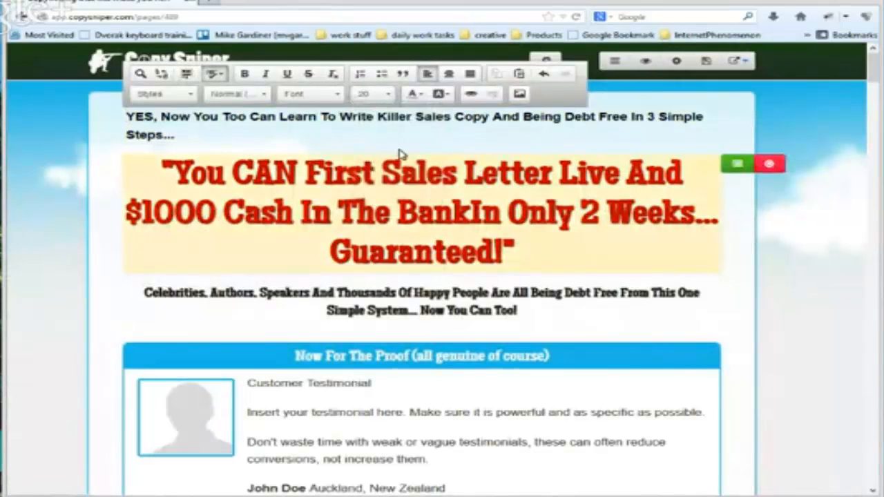
Select the whole pre-headline text and enlarge its font size to 26
drag(177, 136, 125, 116)
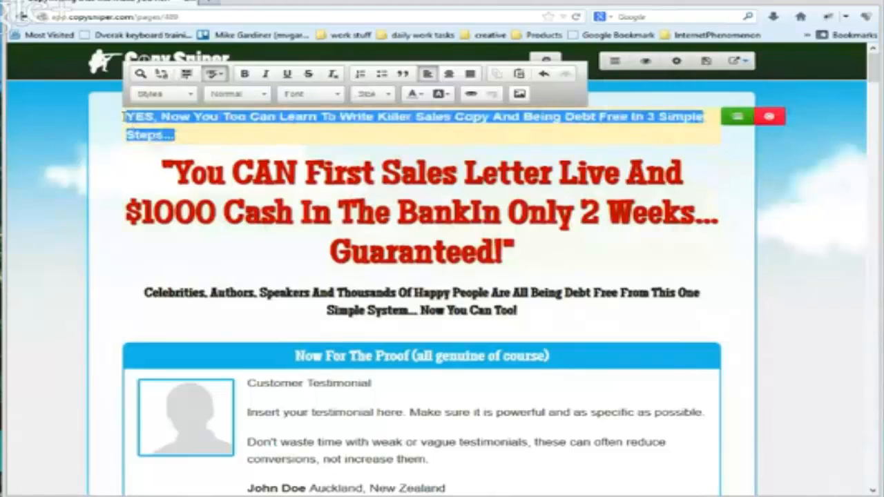
click(380, 94)
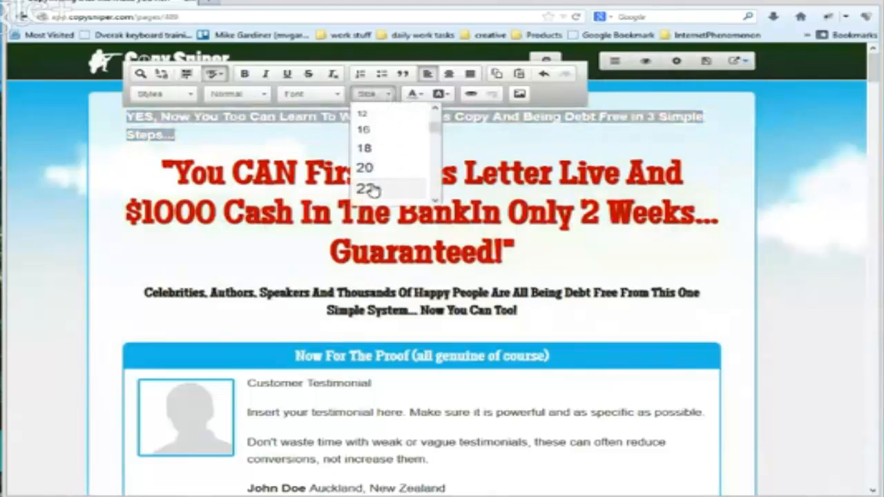
click(368, 188)
click(373, 94)
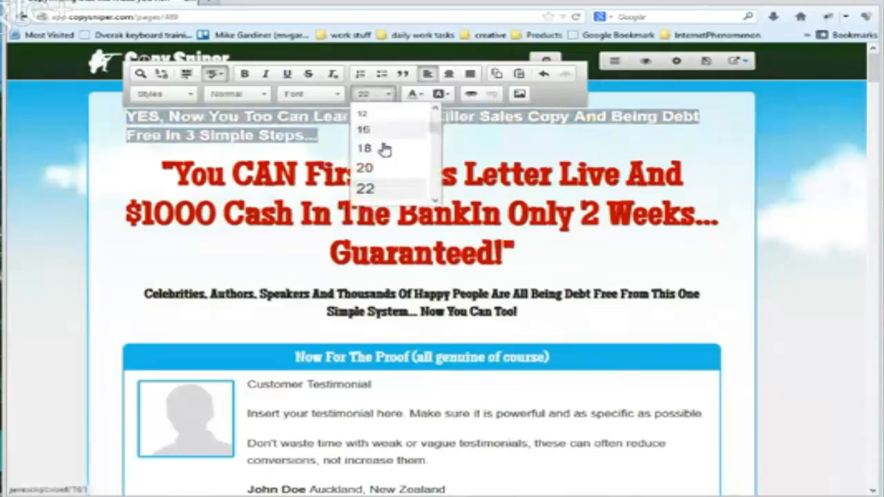
scroll(385, 178, down, 1)
click(369, 187)
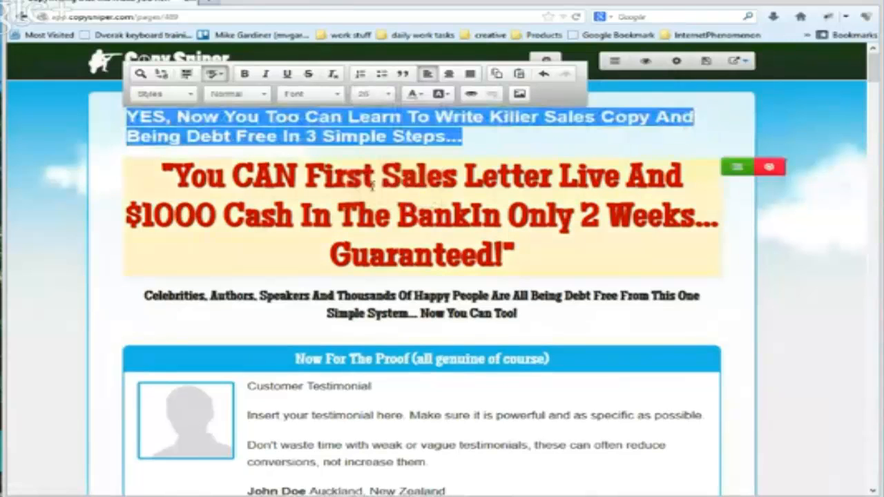
click(534, 136)
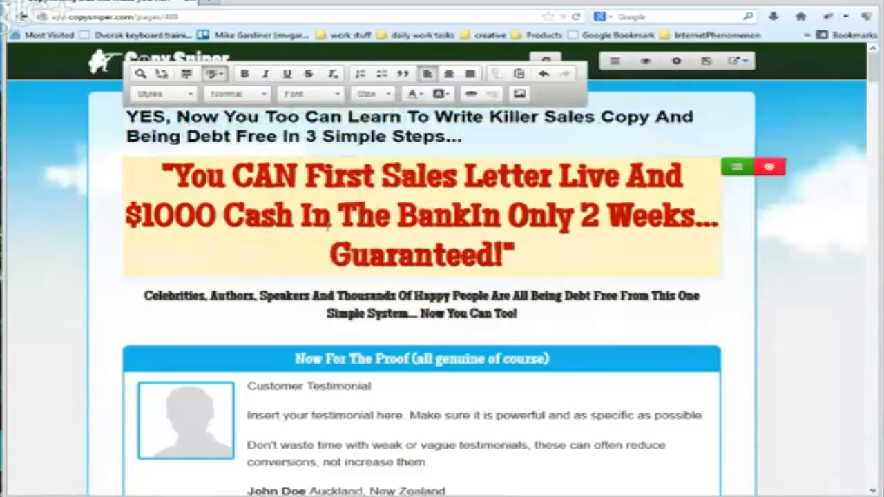
Insert "Have" before "First" in the red headline and separate "BankIn" into "Bank In"
click(305, 178)
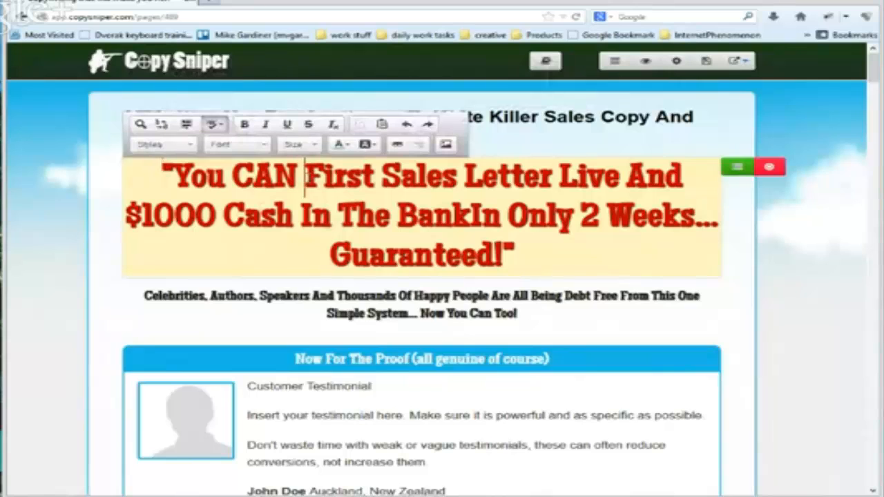
text(Have)
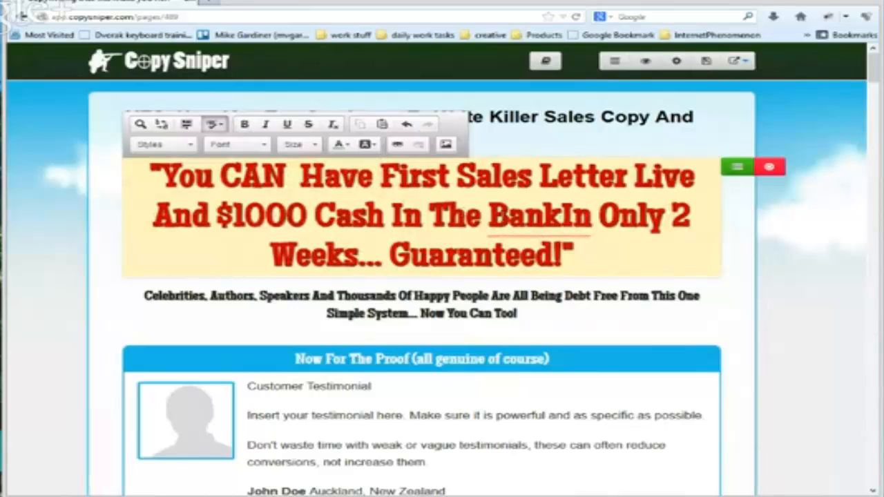
click(559, 217)
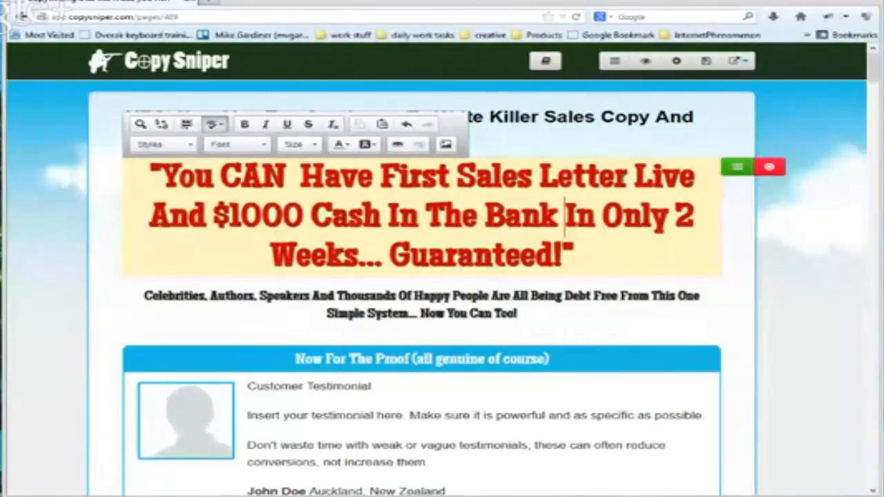
Look through the alternative copy offered for the red headline and keep the existing headline
click(737, 167)
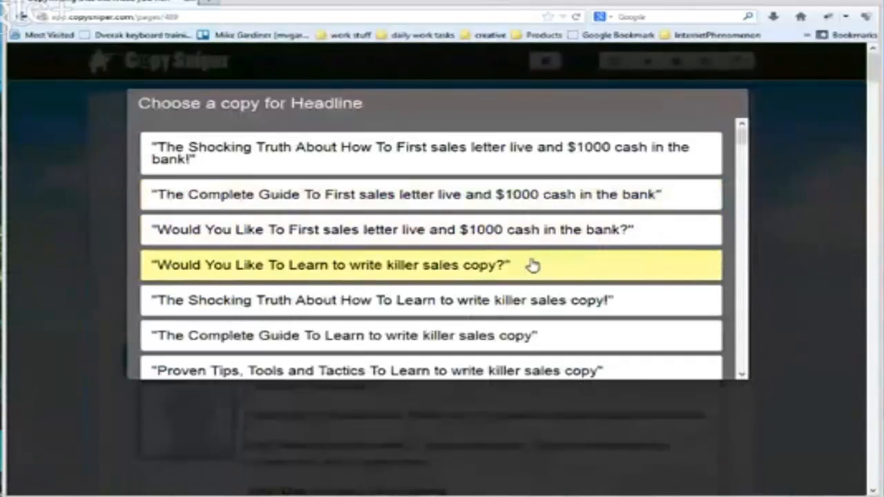
scroll(531, 265, down, 1)
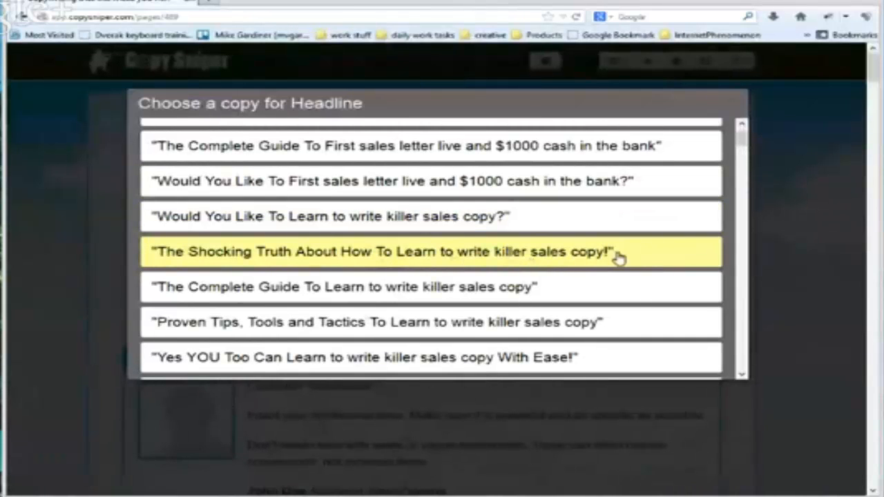
scroll(620, 257, down, 1)
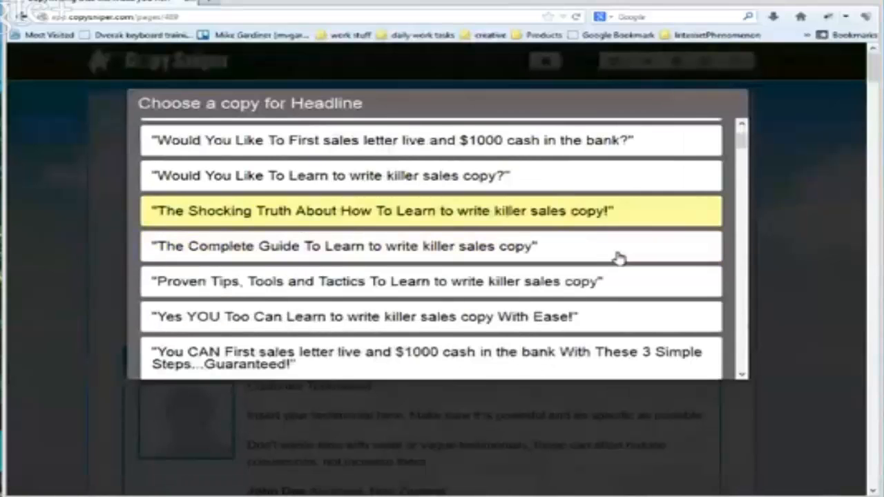
scroll(579, 252, down, 1)
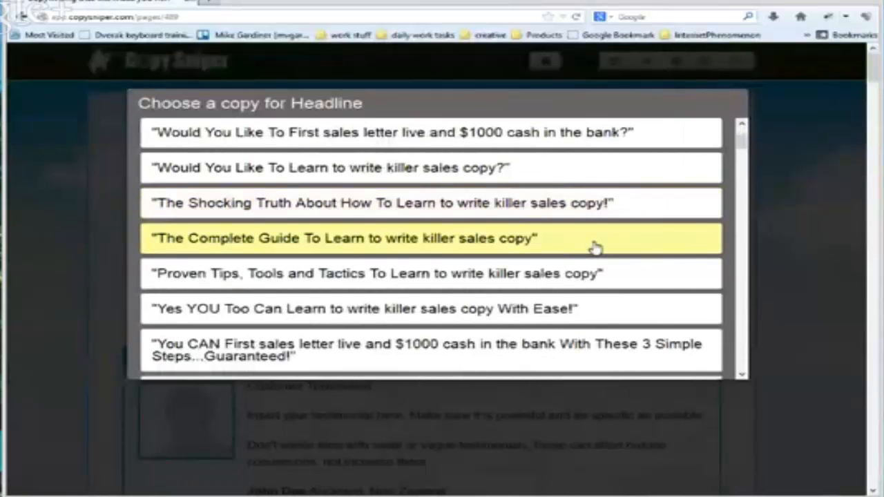
scroll(595, 248, down, 1)
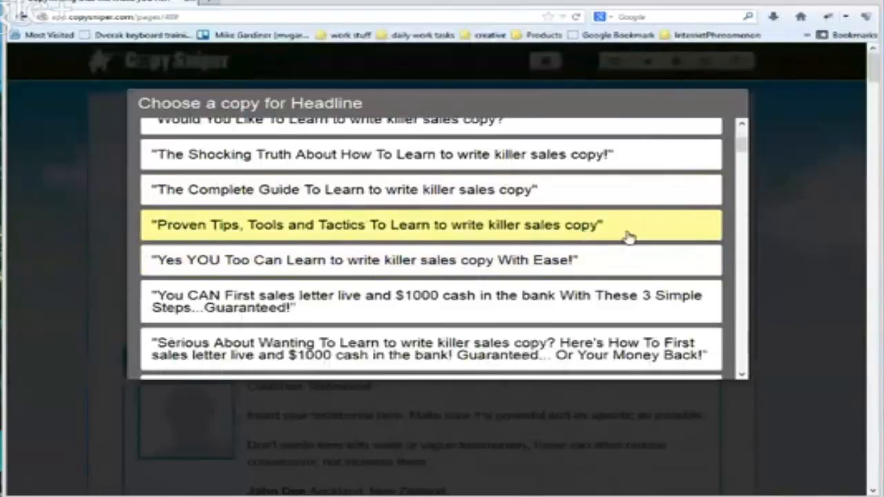
scroll(617, 237, down, 2)
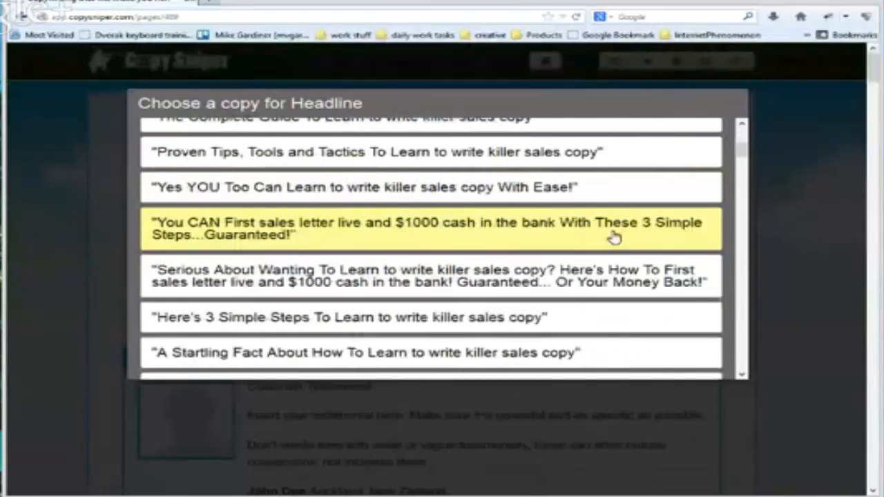
scroll(583, 255, down, 6)
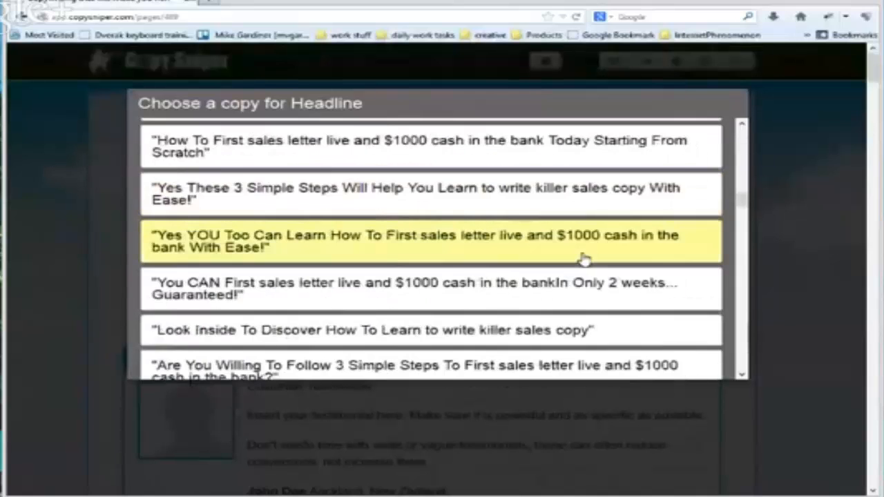
scroll(583, 258, down, 3)
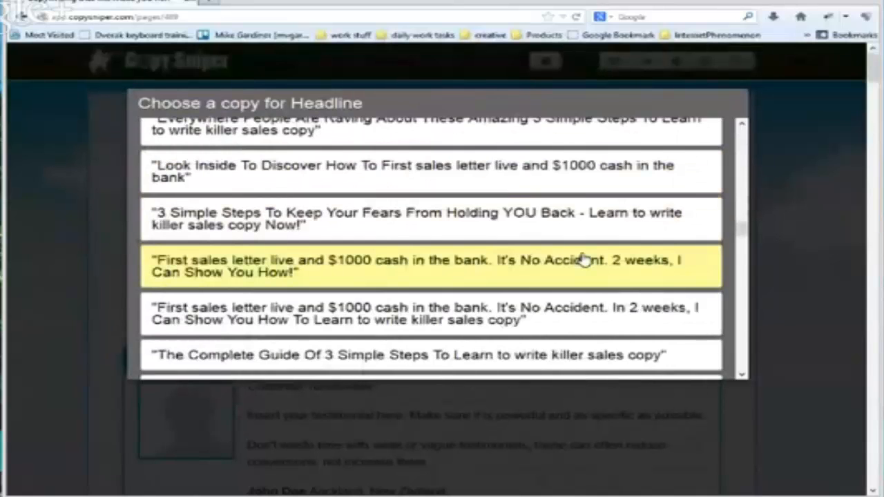
scroll(582, 258, down, 2)
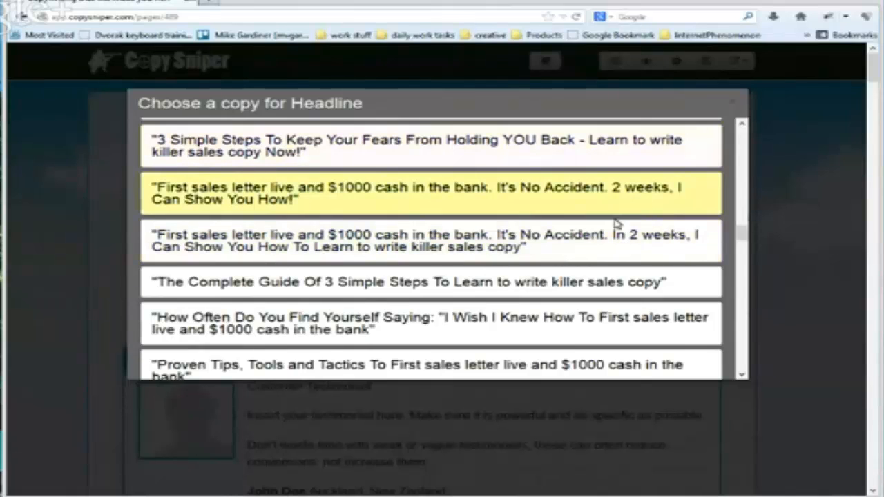
click(732, 106)
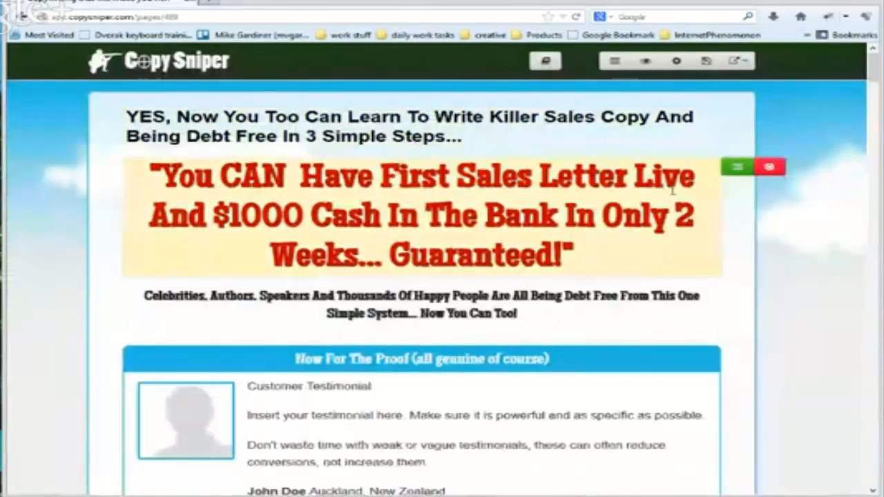
Replace the sub-headline below the red headline with the suggested copy that starts "Absolutely EVERYTHING You'll Ever Need To Know" and ends "Incredibly FAST!"
scroll(611, 245, down, 2)
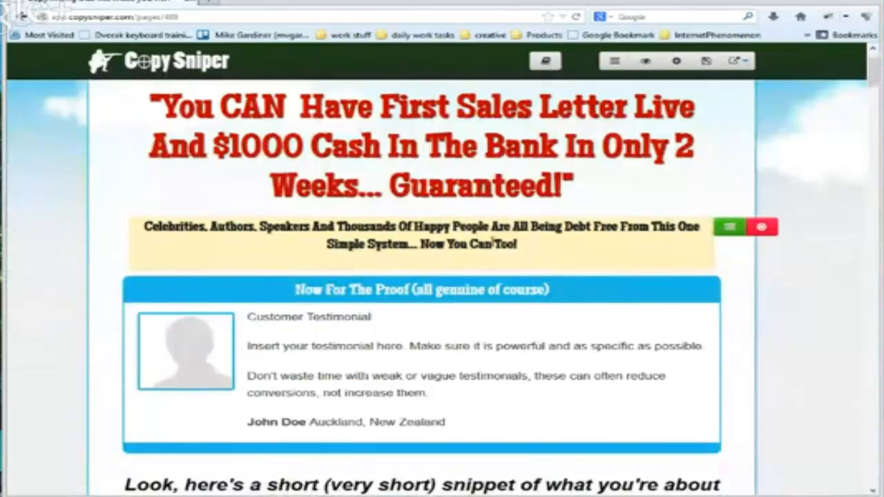
scroll(711, 215, down, 1)
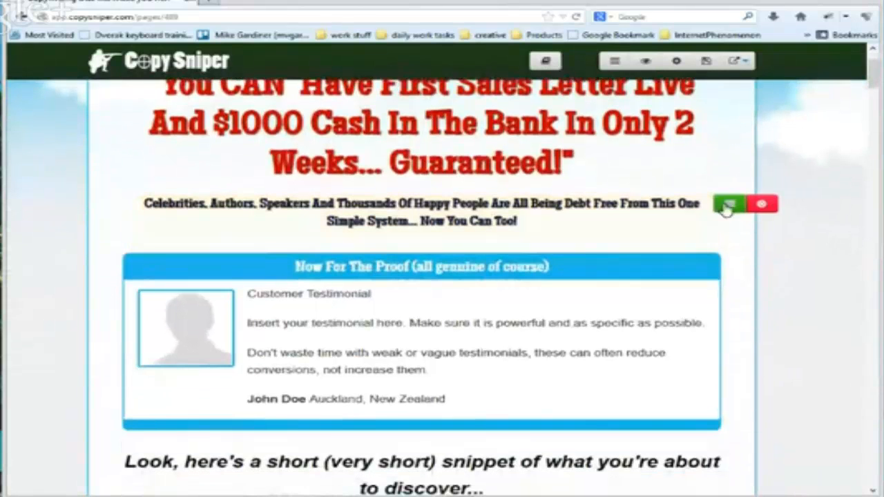
click(726, 204)
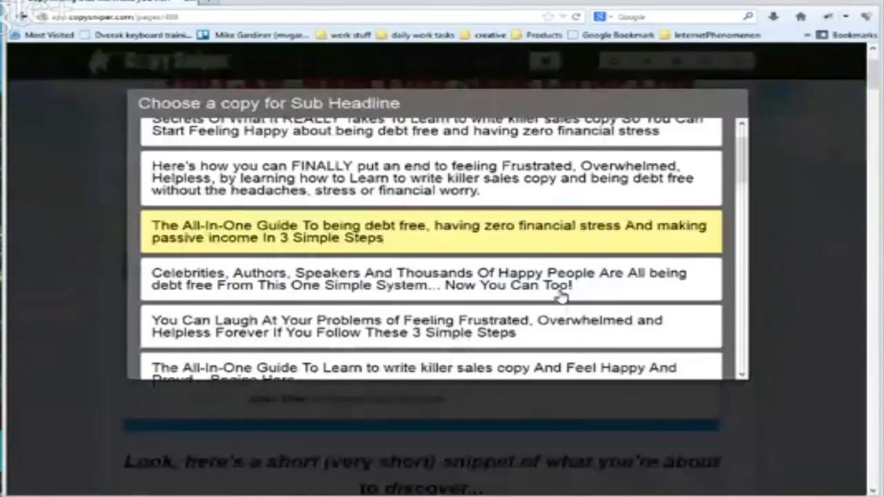
scroll(561, 295, down, 3)
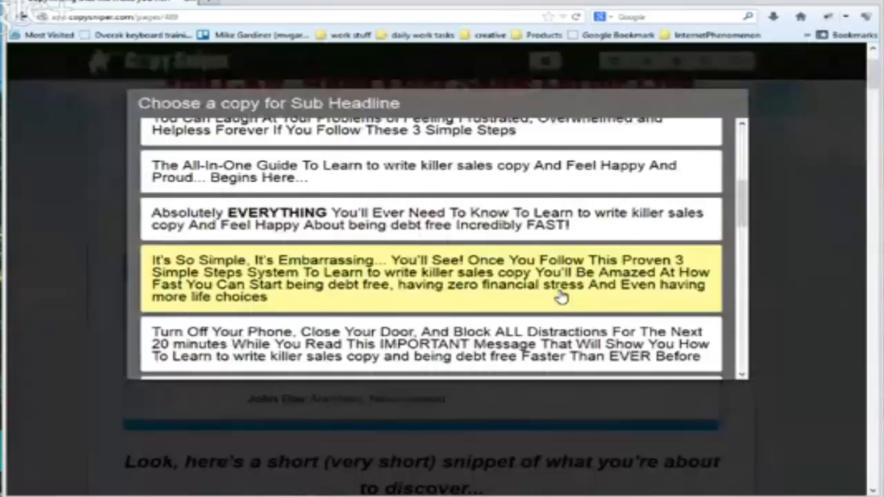
click(575, 222)
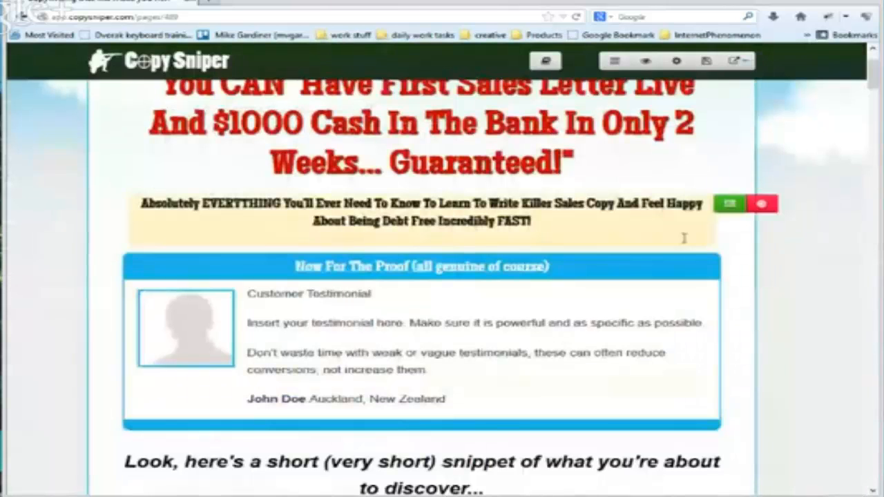
Review the first testimonial box, the checkmarked "about to discover" list and the letter's From/Subject opening
scroll(669, 343, down, 3)
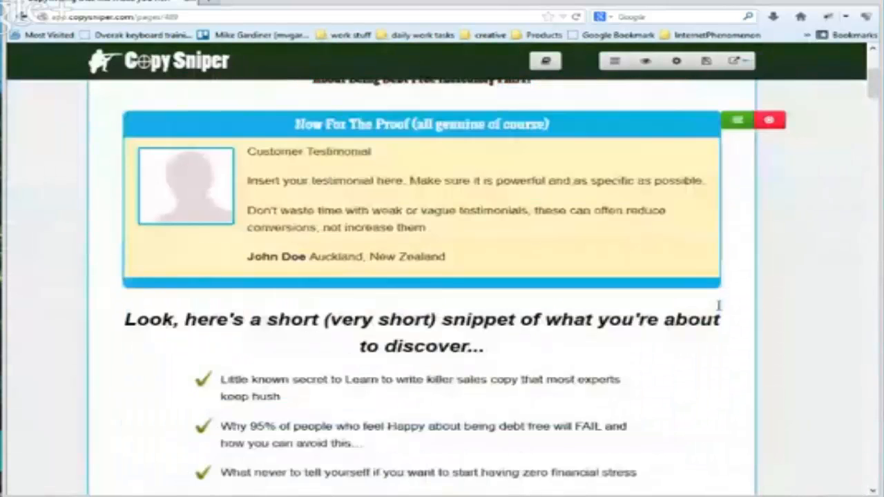
scroll(717, 305, down, 3)
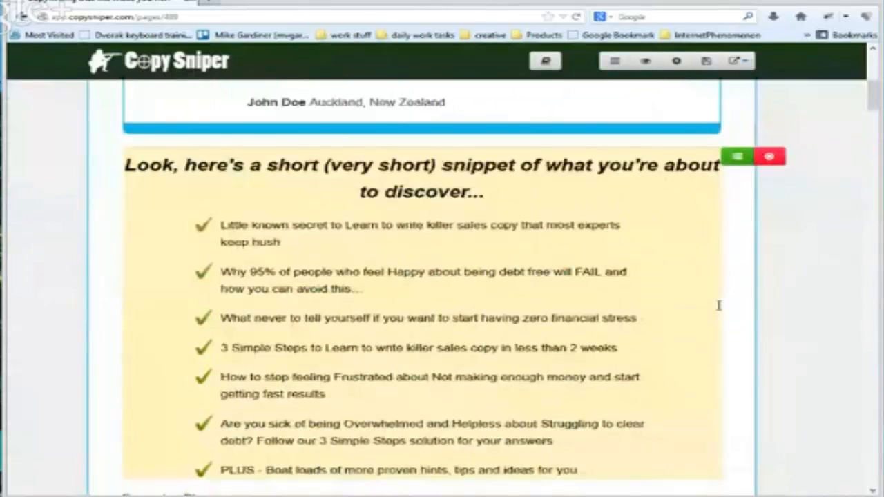
scroll(718, 305, down, 1)
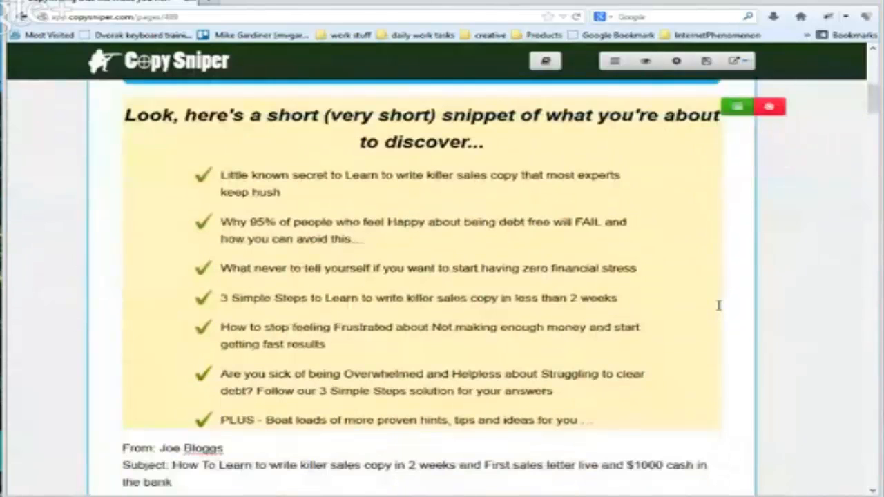
scroll(710, 321, down, 1)
scroll(710, 321, down, 2)
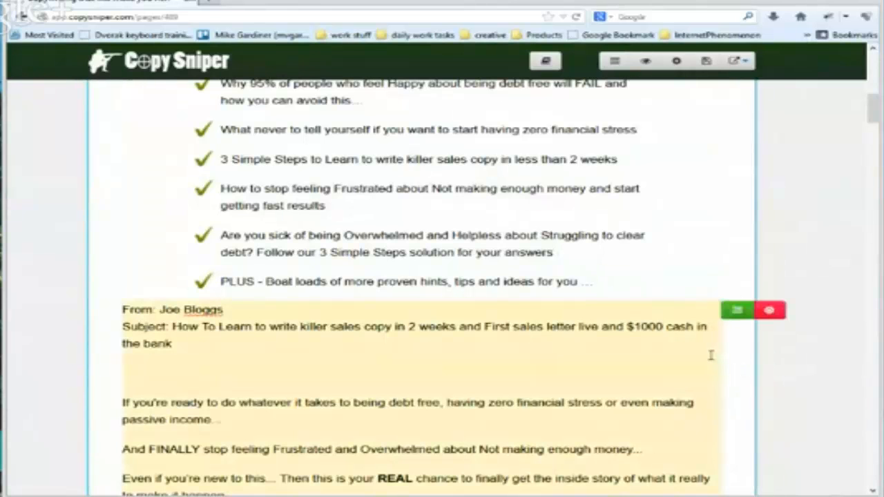
scroll(710, 355, down, 5)
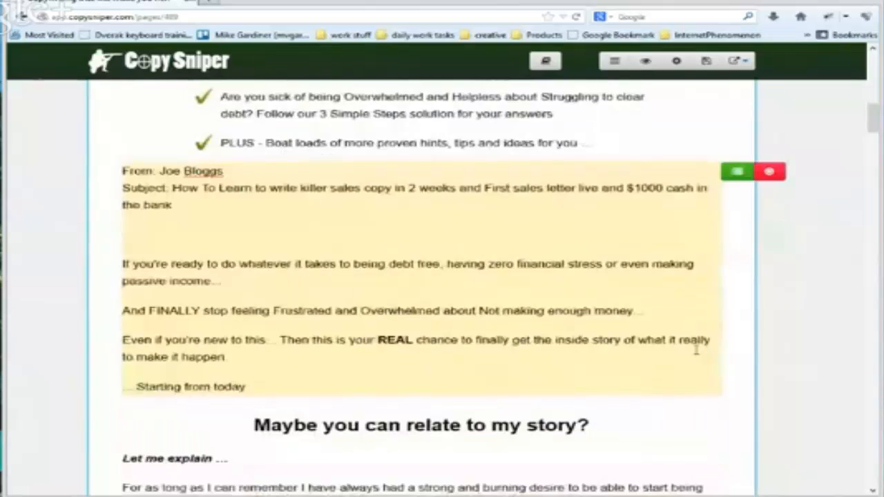
Read through the generated "Maybe you can relate to my story?" section, including its lists of frustrations and desired benefits
scroll(697, 348, down, 4)
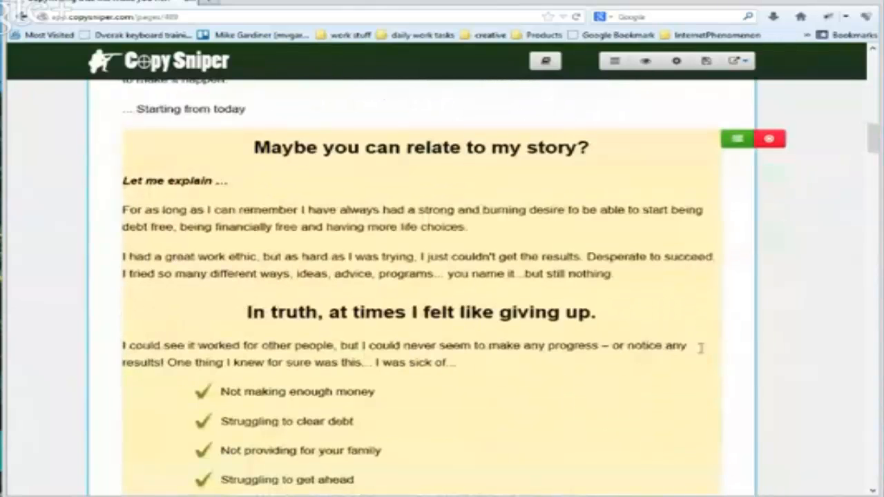
scroll(700, 348, down, 6)
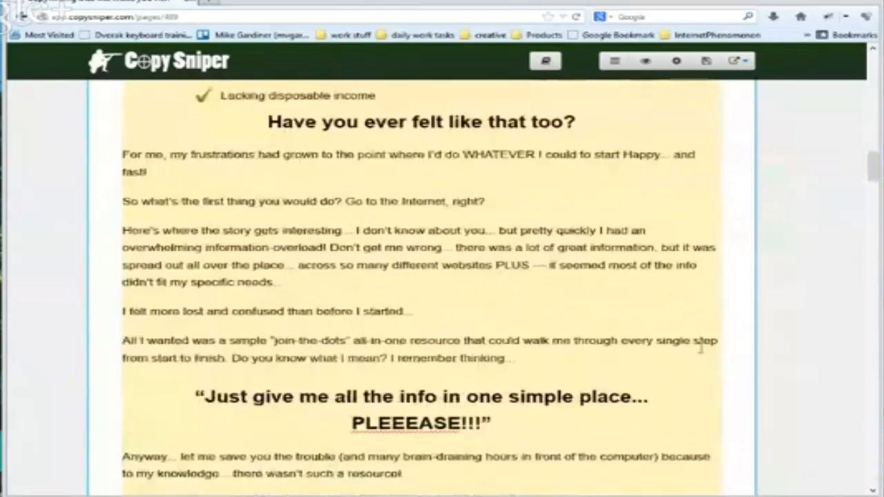
scroll(700, 348, down, 3)
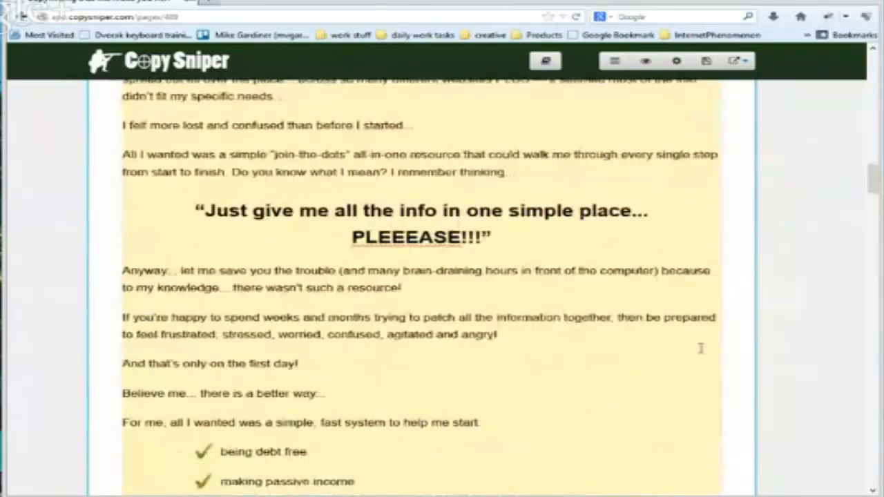
scroll(700, 348, down, 4)
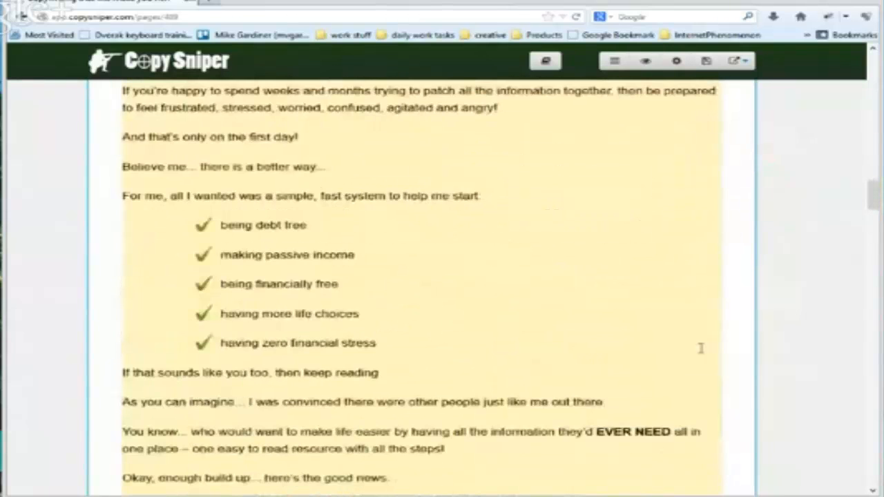
scroll(700, 348, down, 3)
scroll(700, 348, up, 5)
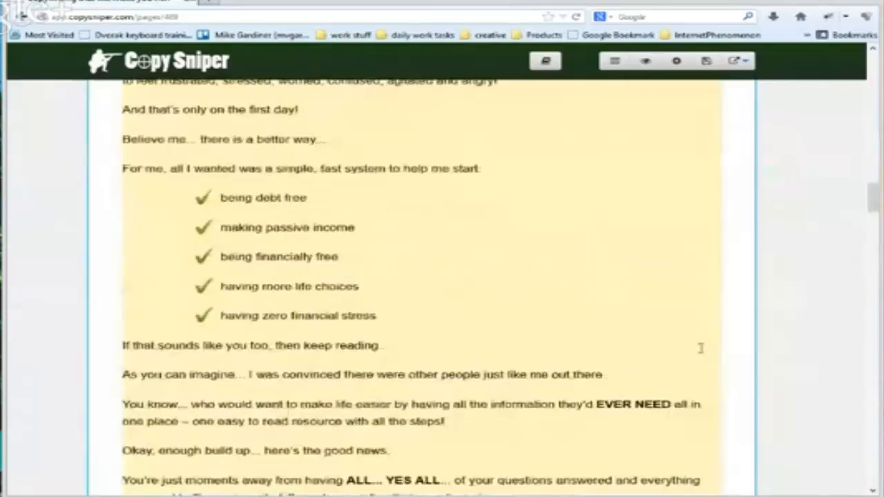
scroll(700, 348, up, 1)
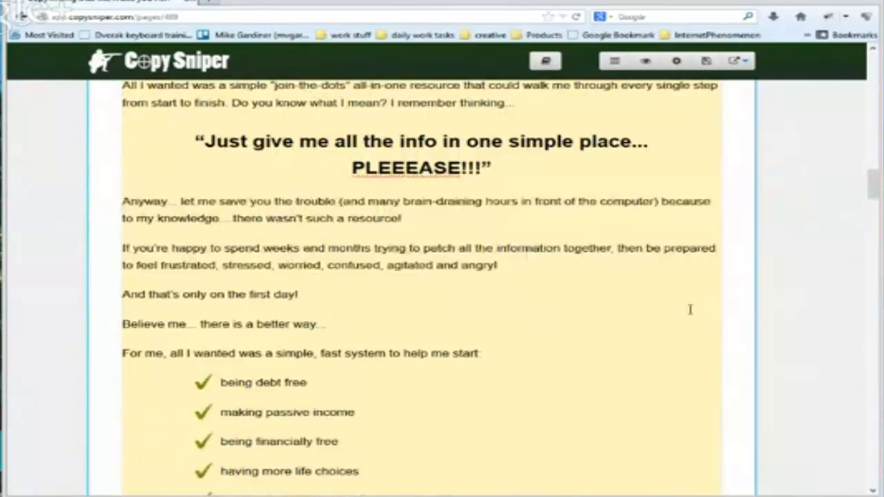
scroll(690, 309, down, 3)
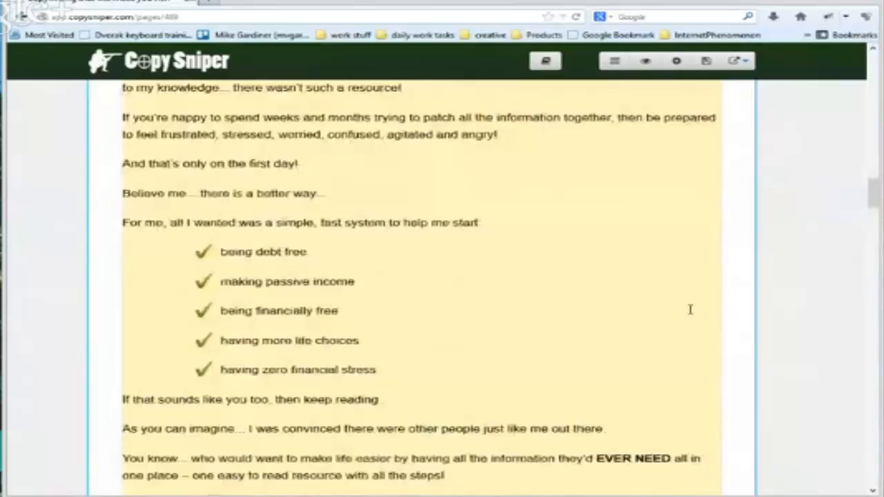
scroll(689, 309, down, 6)
Review the product introduction, the sneak preview list, the second testimonial, the Fast Action Bonuses box and the start of the pricing copy
scroll(680, 317, down, 3)
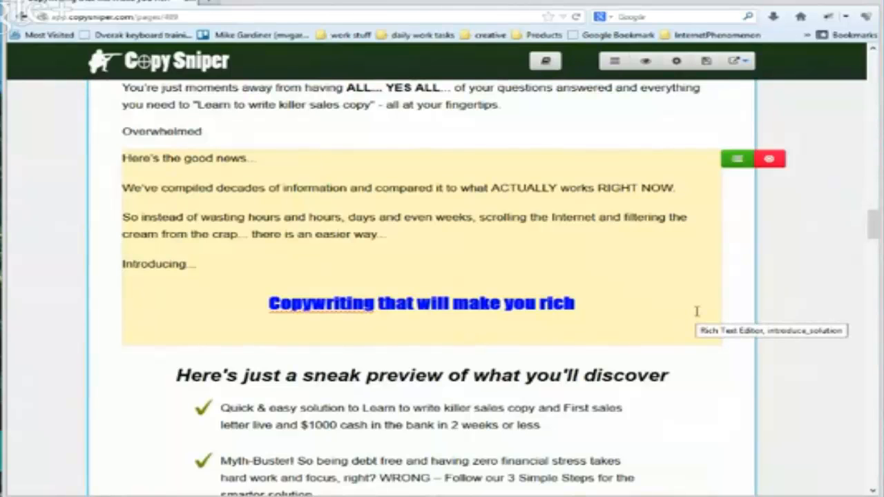
scroll(697, 312, down, 2)
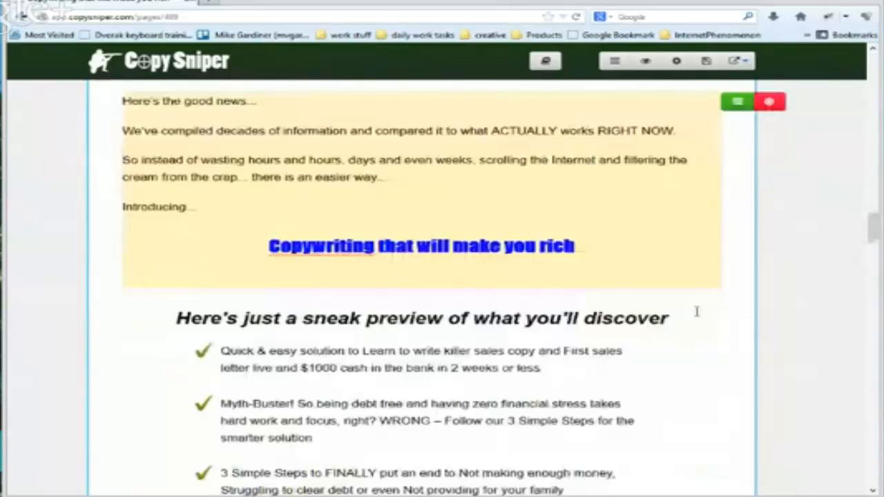
scroll(697, 312, down, 2)
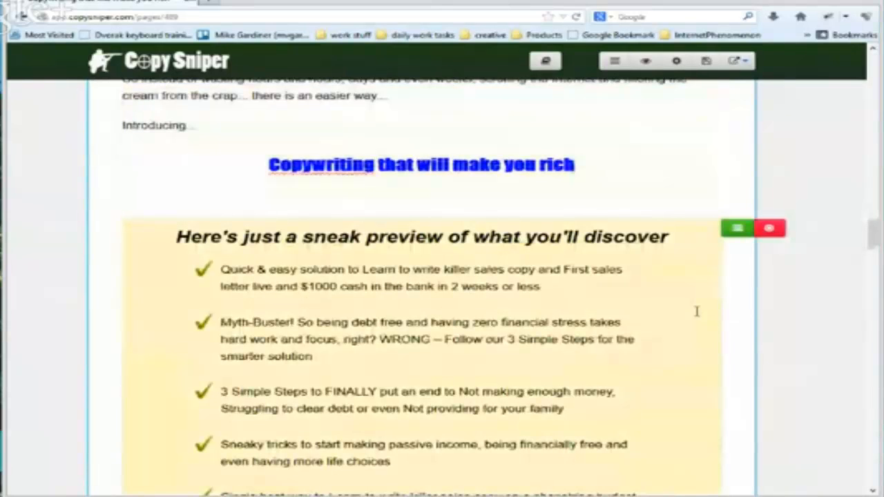
scroll(696, 311, down, 2)
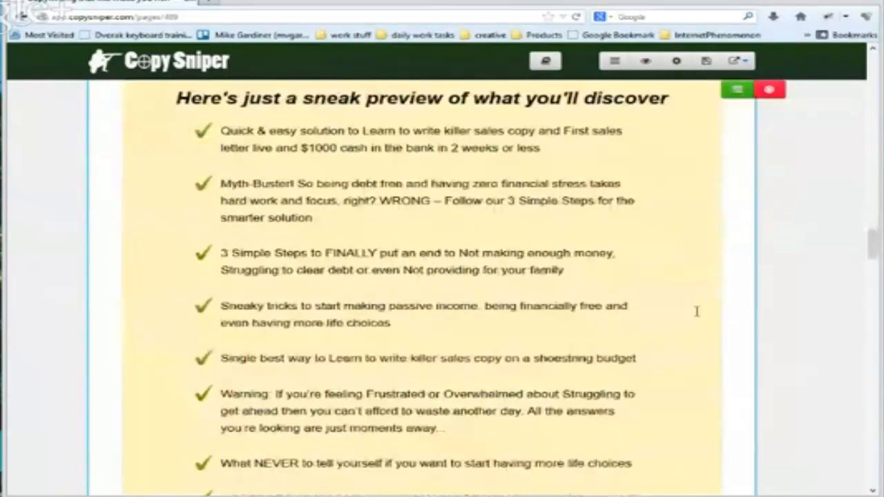
scroll(697, 312, down, 2)
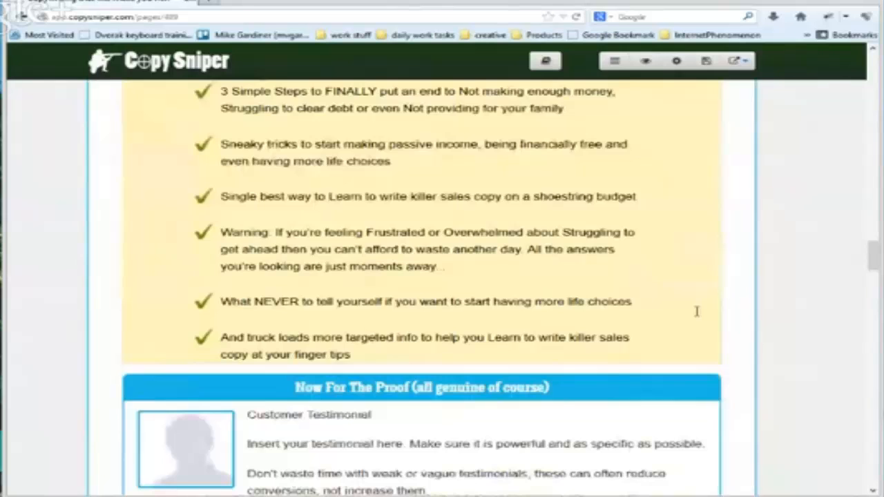
scroll(696, 311, down, 2)
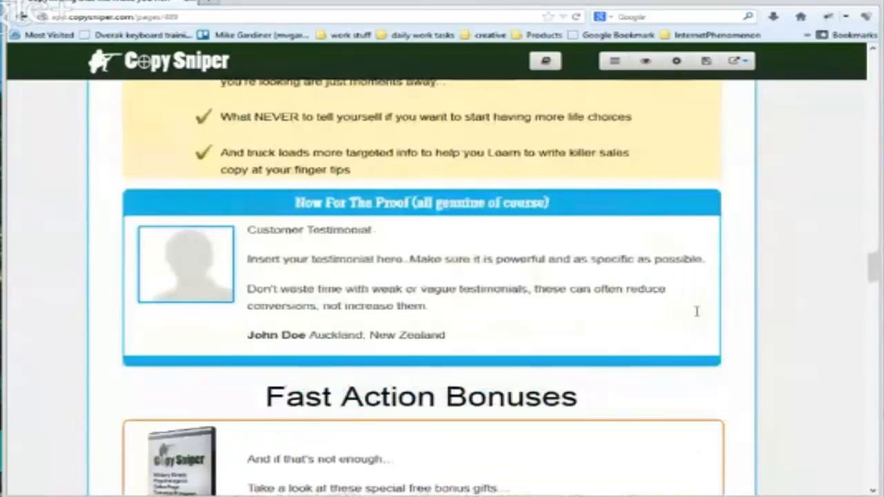
scroll(697, 311, down, 3)
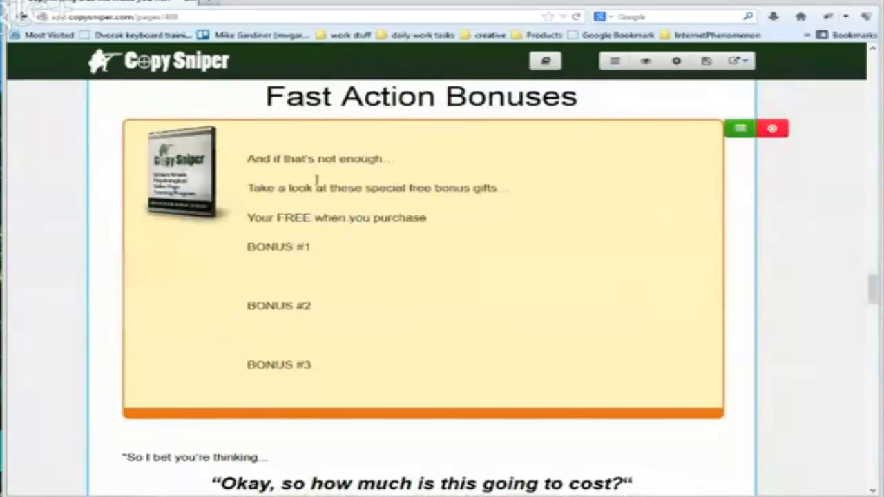
scroll(608, 343, down, 2)
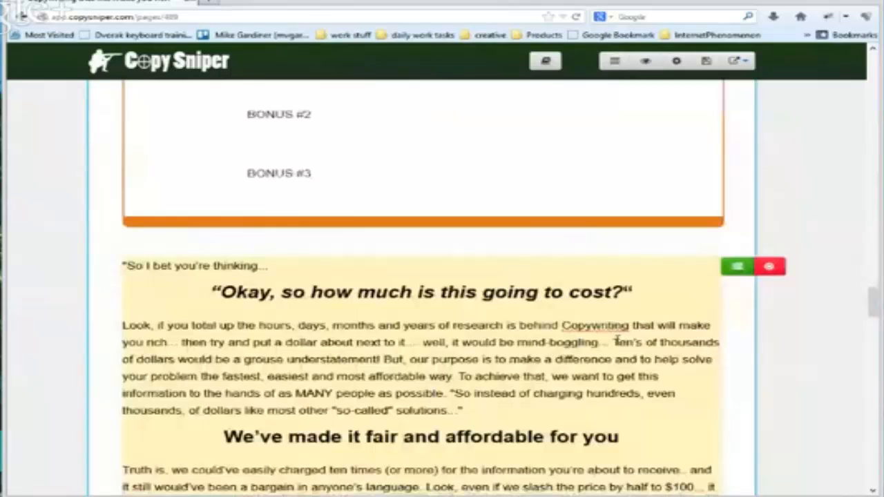
Read the pricing copy, from the "how much is this going to cost?" section to the order button and the testimonial box below it
scroll(616, 340, down, 2)
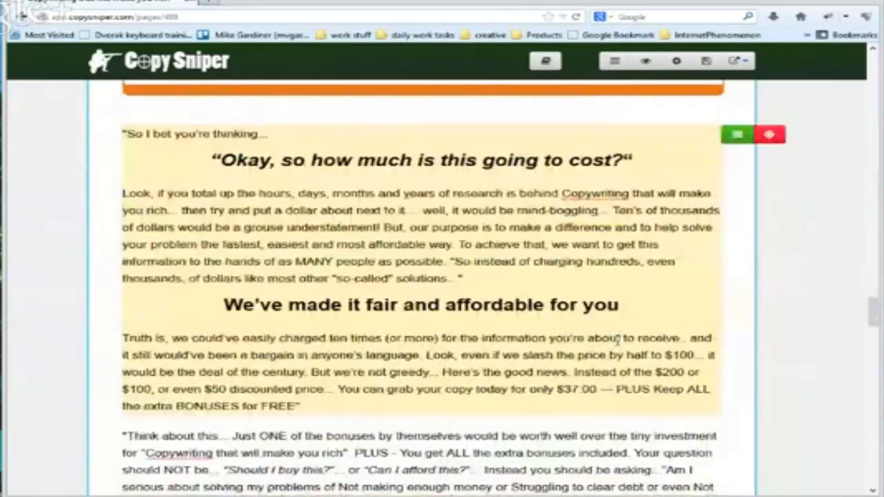
scroll(617, 339, down, 4)
scroll(617, 339, down, 1)
scroll(612, 338, up, 1)
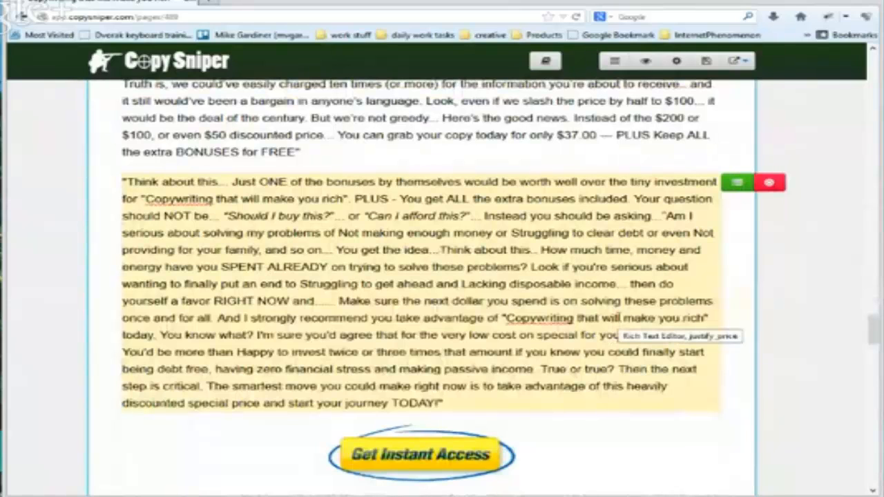
scroll(619, 317, down, 4)
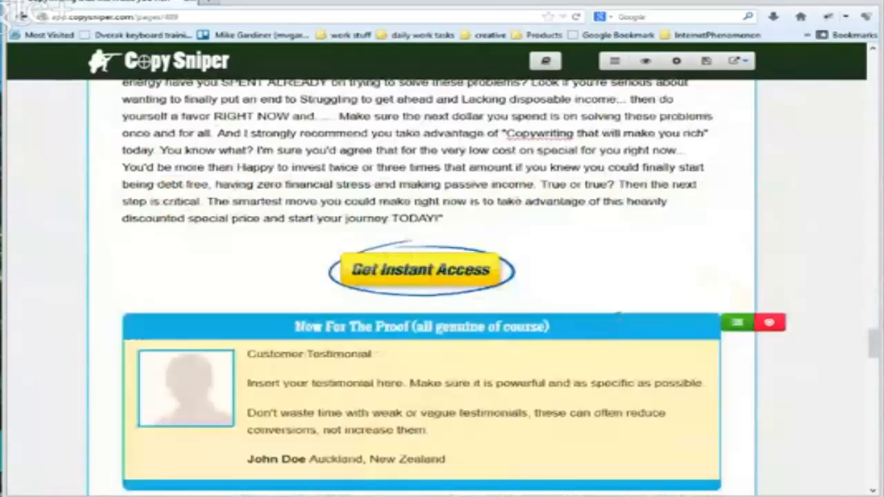
scroll(619, 317, up, 3)
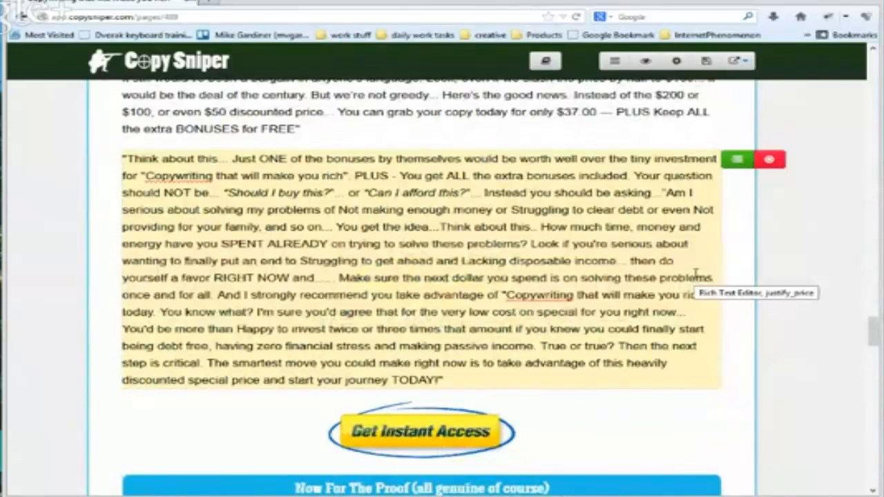
scroll(696, 272, down, 1)
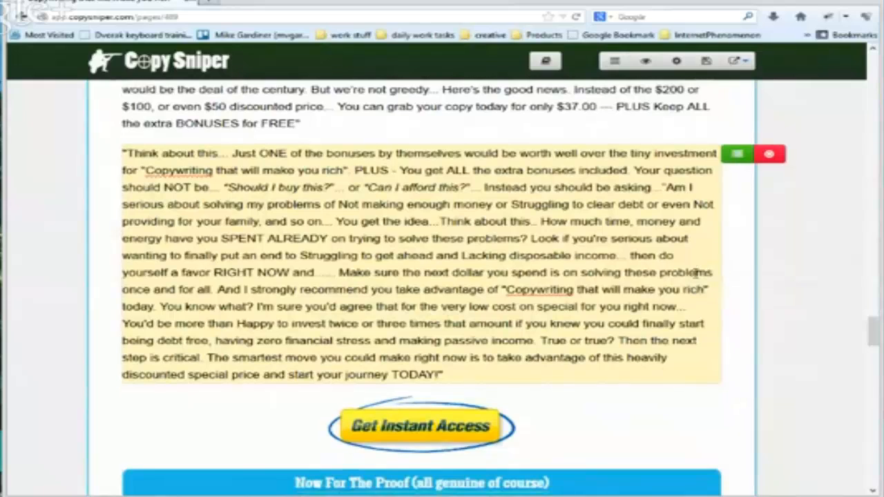
scroll(695, 273, down, 3)
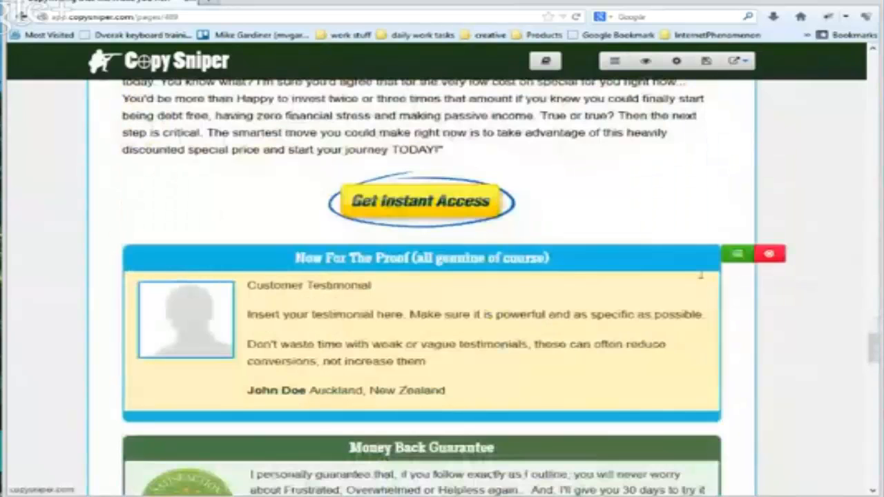
Review the Money Back Guarantee box, the call-to-action copy, the three choices section and the P.S. notes at the letter's end
scroll(700, 274, down, 3)
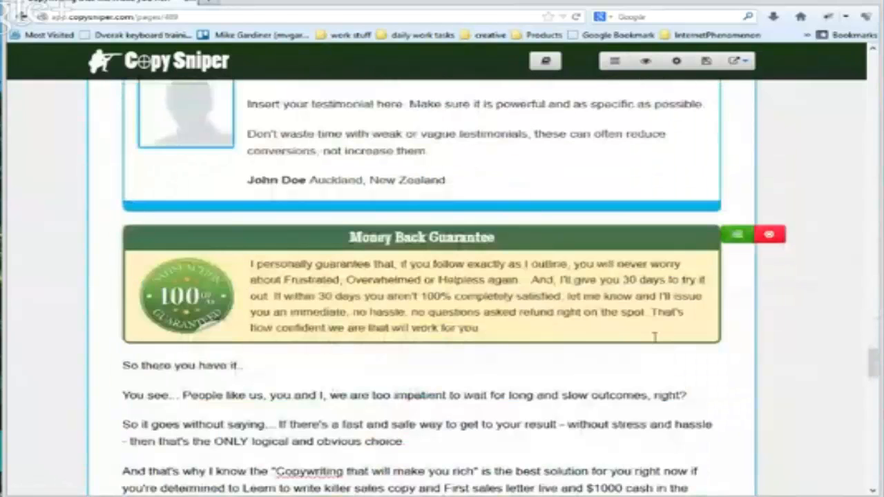
scroll(655, 336, down, 3)
scroll(654, 330, down, 3)
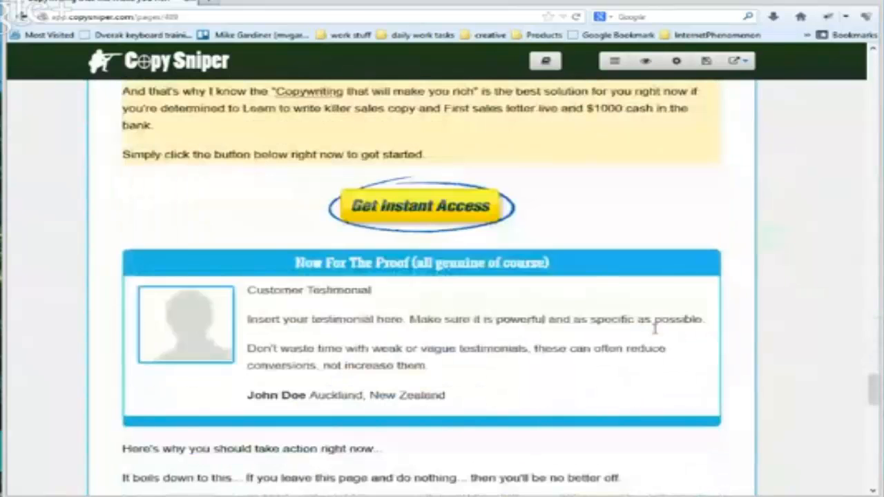
scroll(654, 329, down, 3)
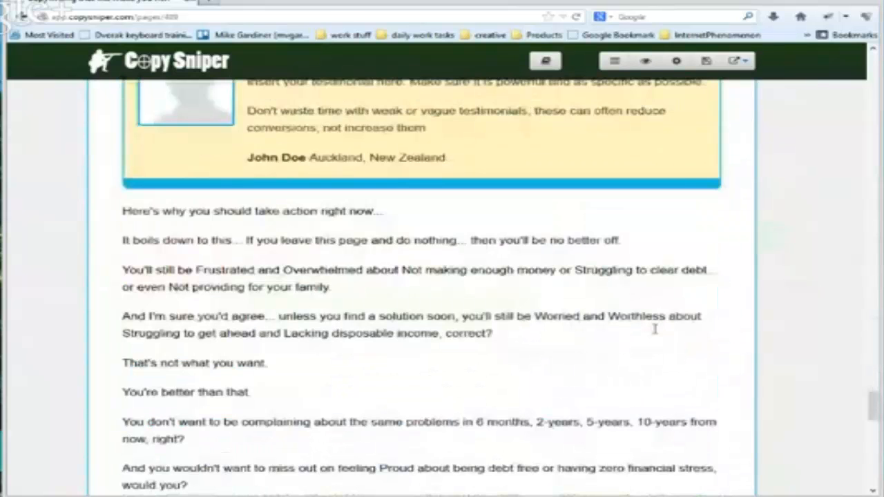
scroll(655, 329, down, 3)
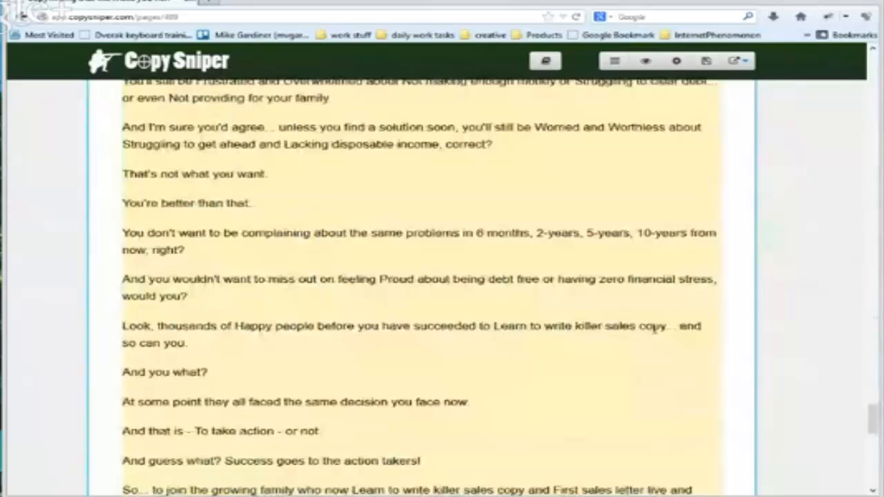
scroll(655, 329, down, 3)
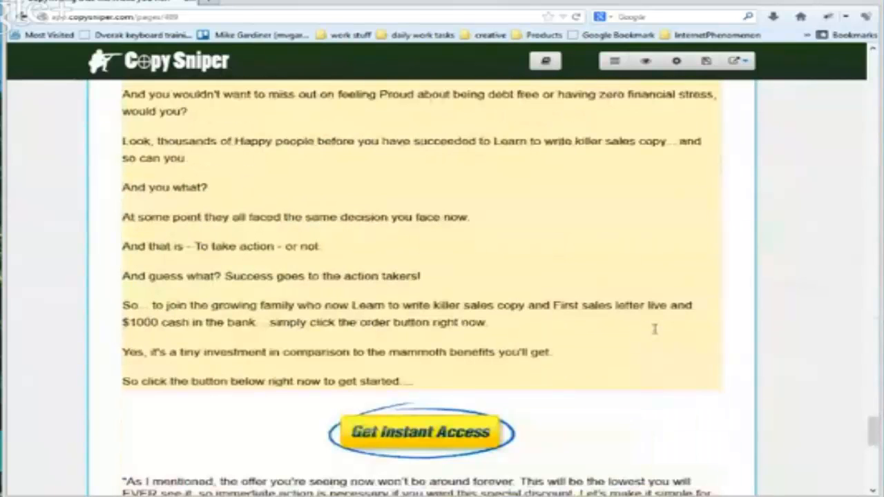
scroll(654, 329, down, 3)
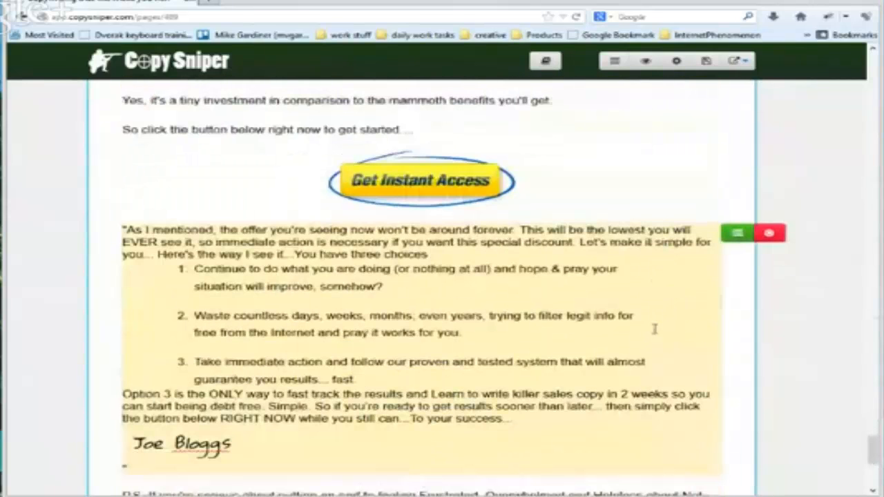
scroll(655, 329, down, 3)
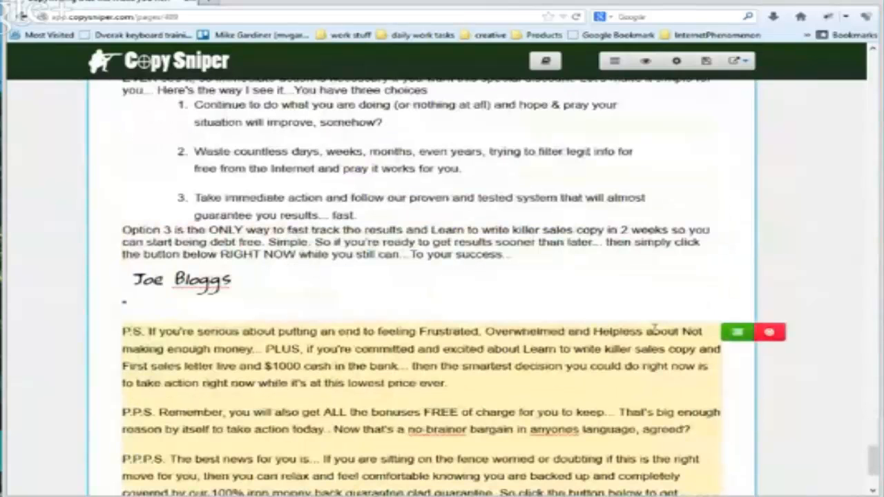
scroll(654, 329, down, 3)
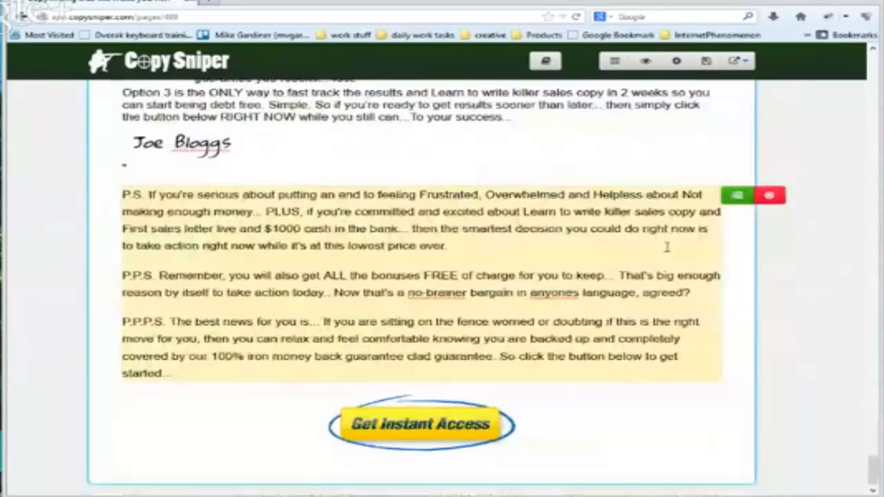
Try to save the sales page, returning to the page editor after each attempt
scroll(667, 246, up, 7)
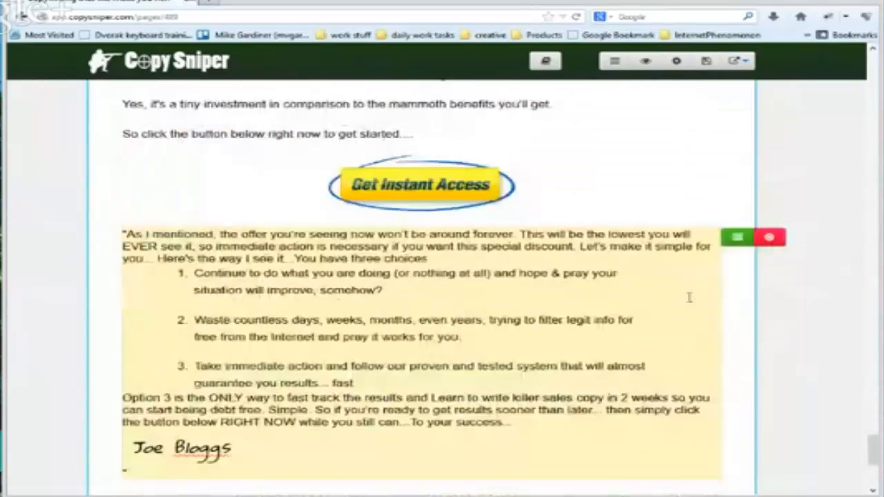
scroll(656, 314, up, 7)
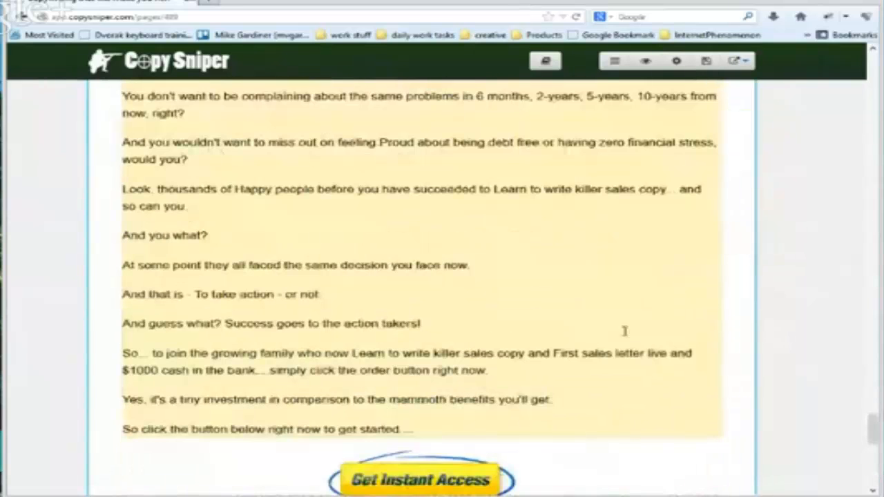
scroll(622, 333, up, 4)
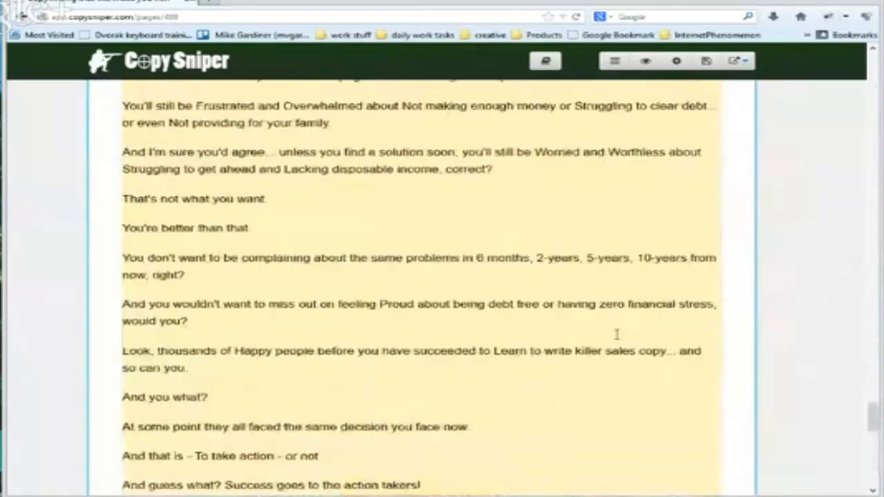
scroll(616, 334, up, 9)
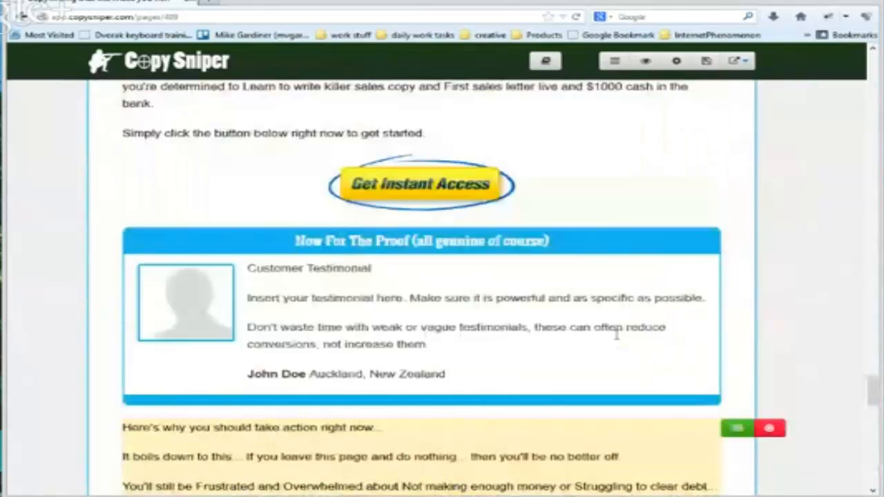
scroll(616, 334, up, 11)
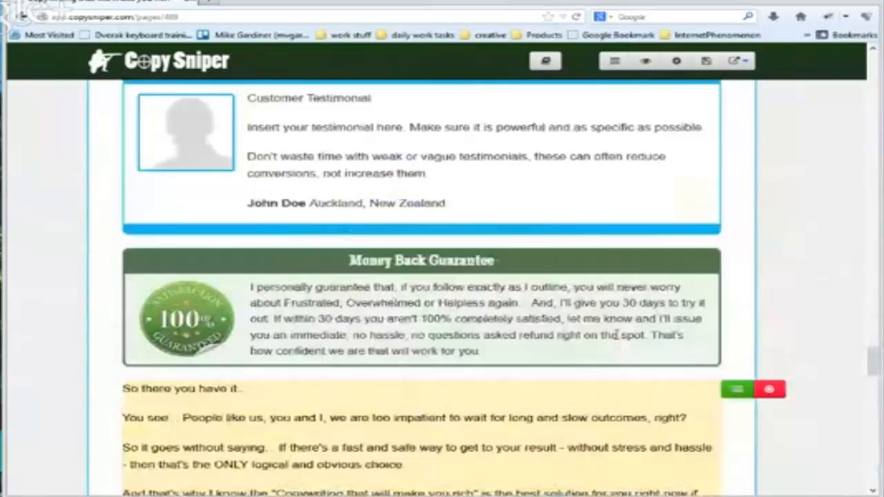
scroll(616, 334, up, 10)
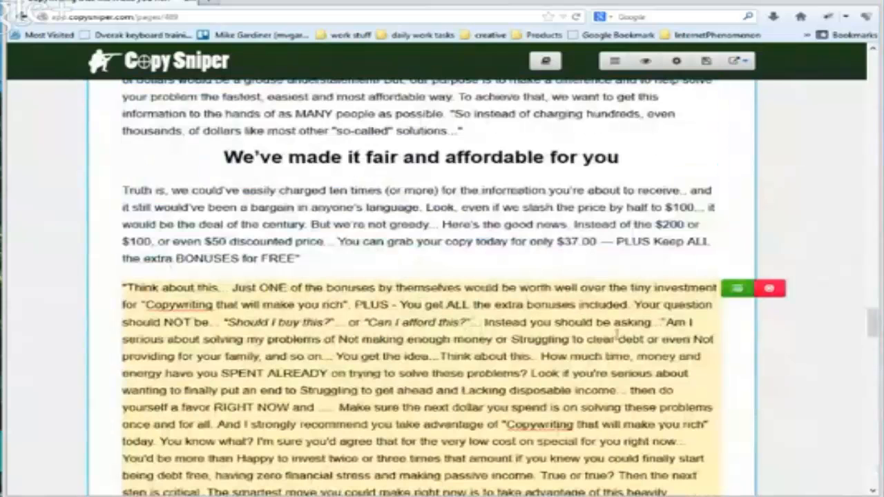
click(705, 61)
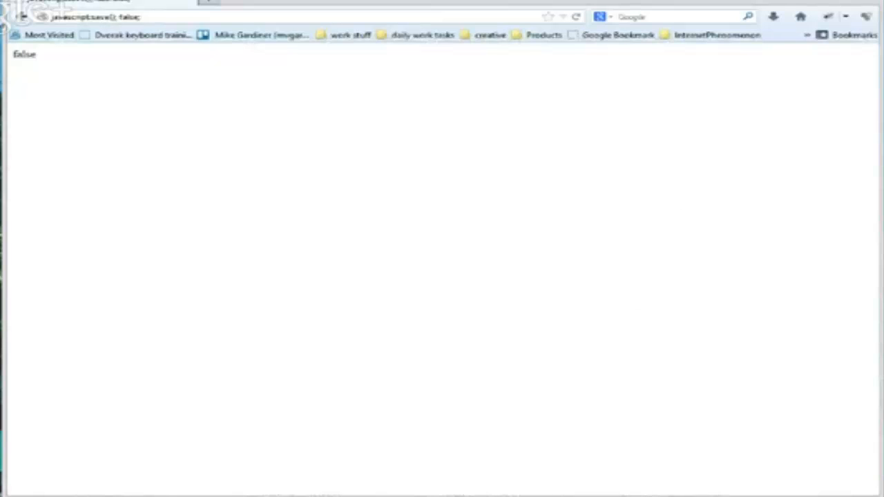
click(21, 19)
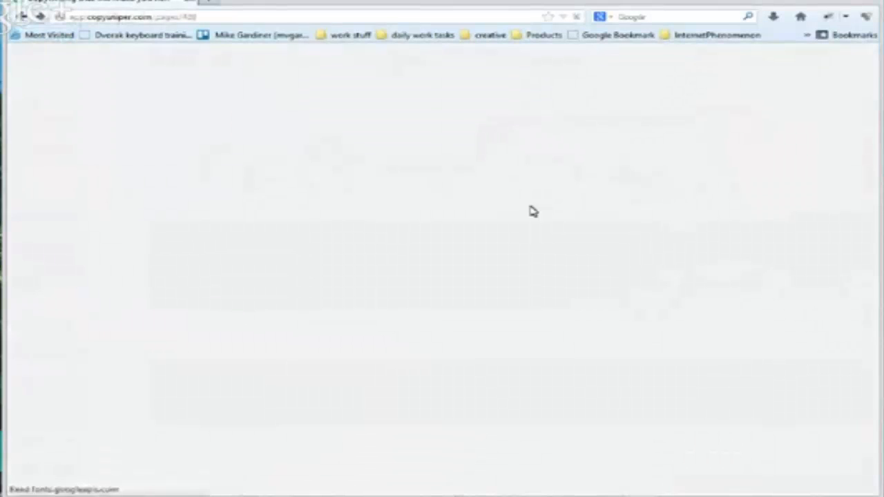
scroll(618, 265, up, 3)
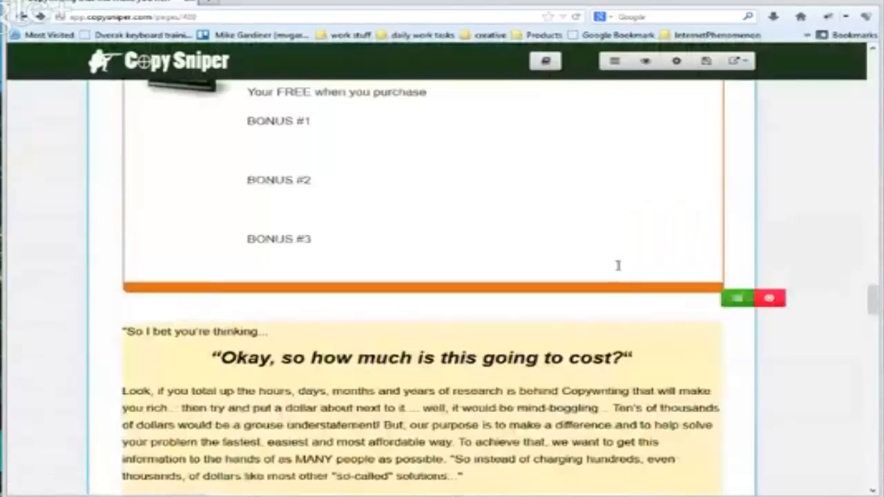
scroll(618, 265, up, 5)
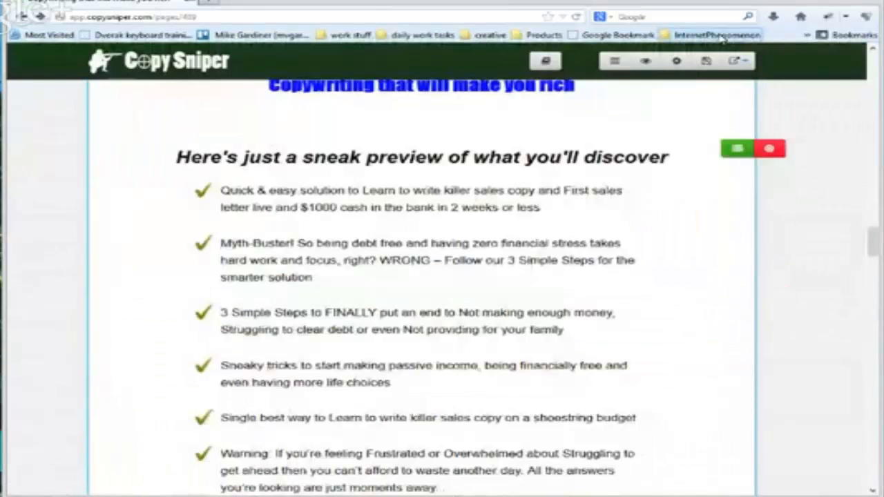
click(718, 36)
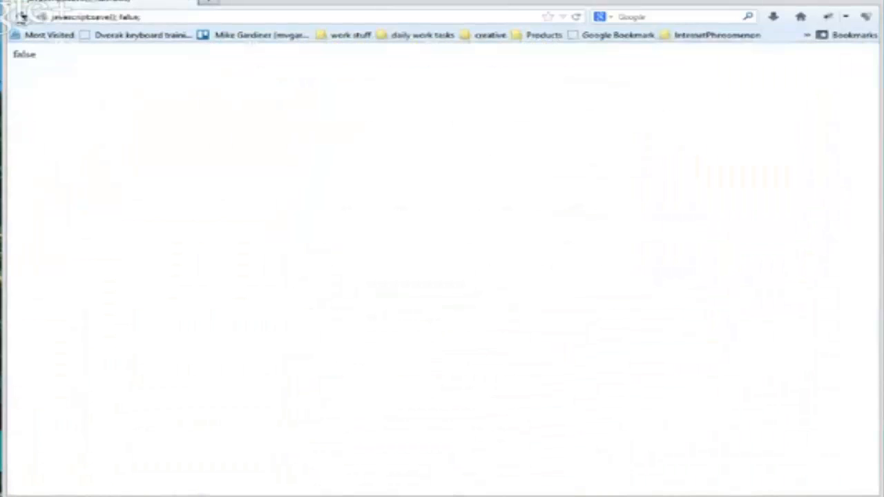
click(23, 15)
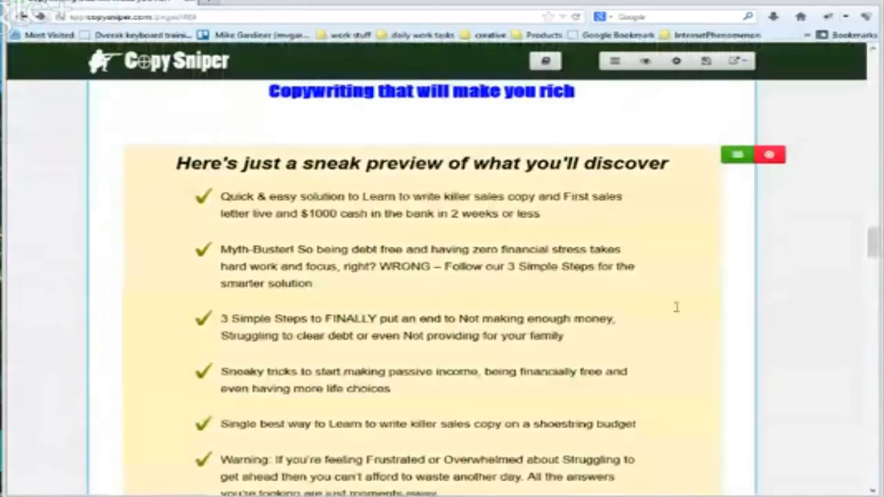
Look at the image link and upload options for the banner above the pre-headline, and close them without changes
scroll(676, 306, up, 3)
scroll(676, 307, up, 6)
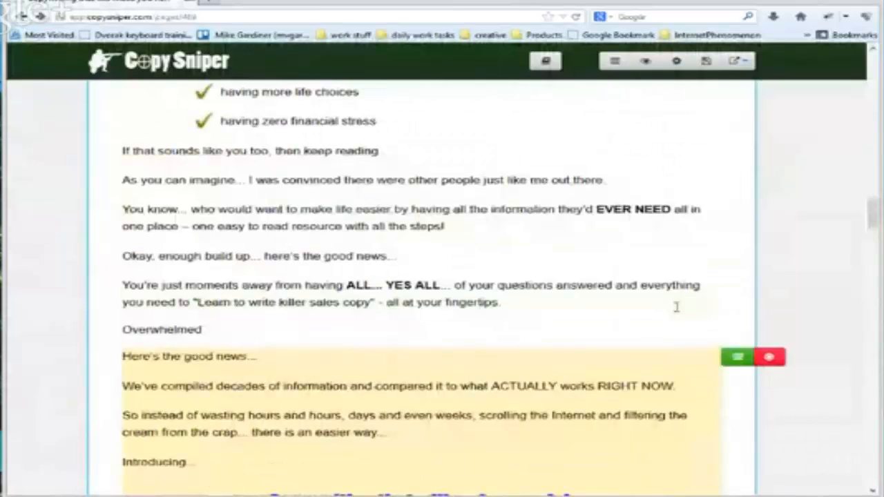
scroll(676, 307, up, 5)
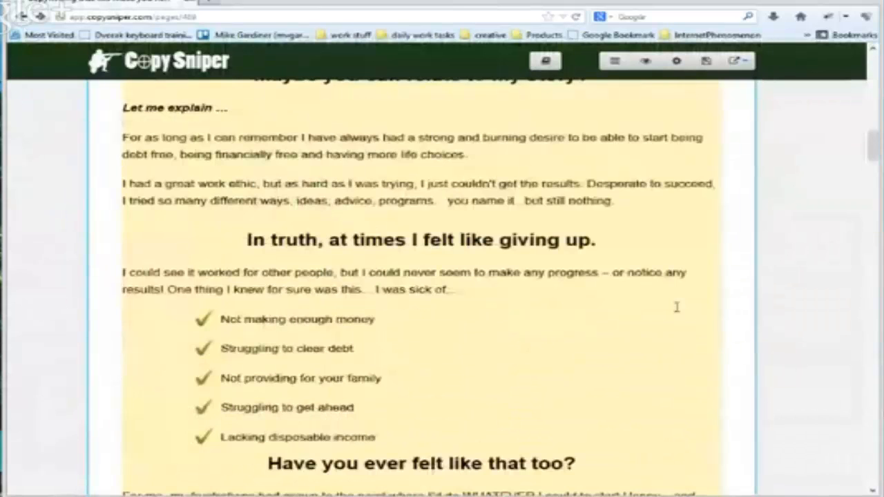
scroll(676, 307, up, 5)
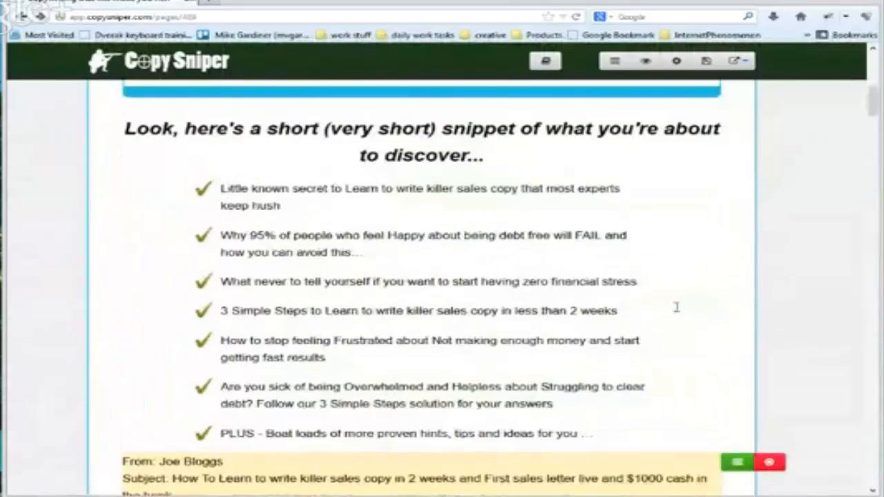
scroll(675, 306, up, 5)
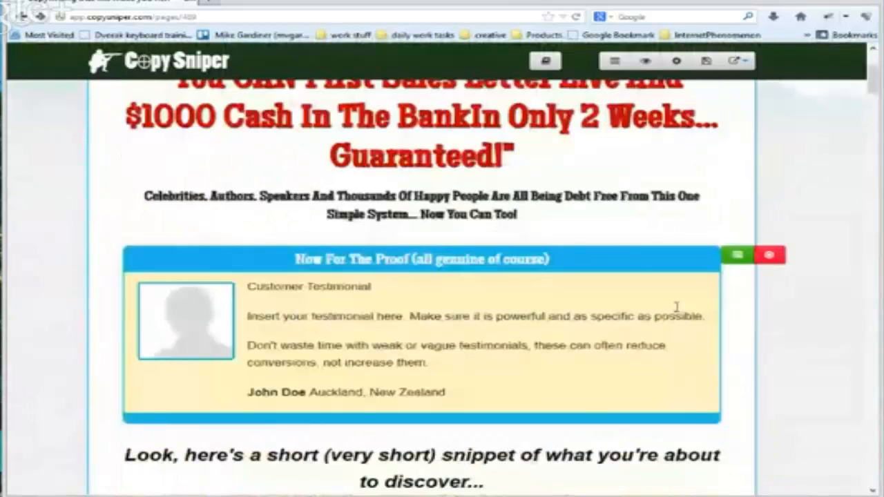
scroll(676, 306, up, 3)
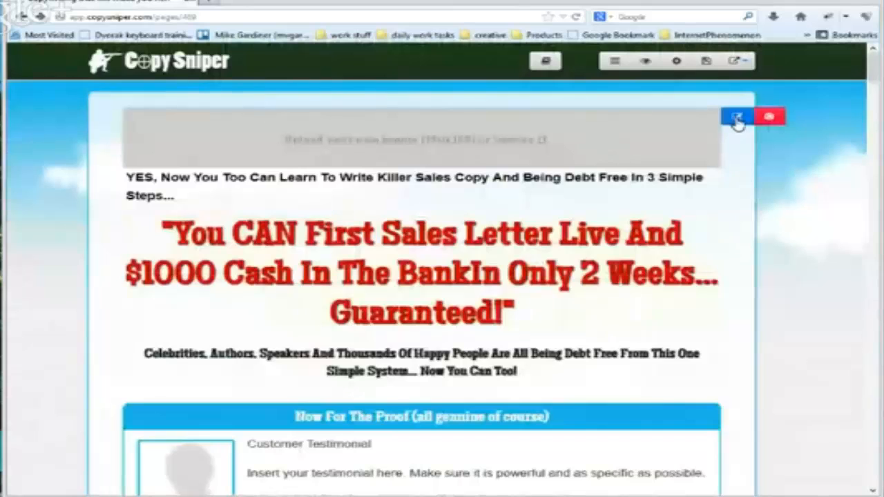
click(738, 119)
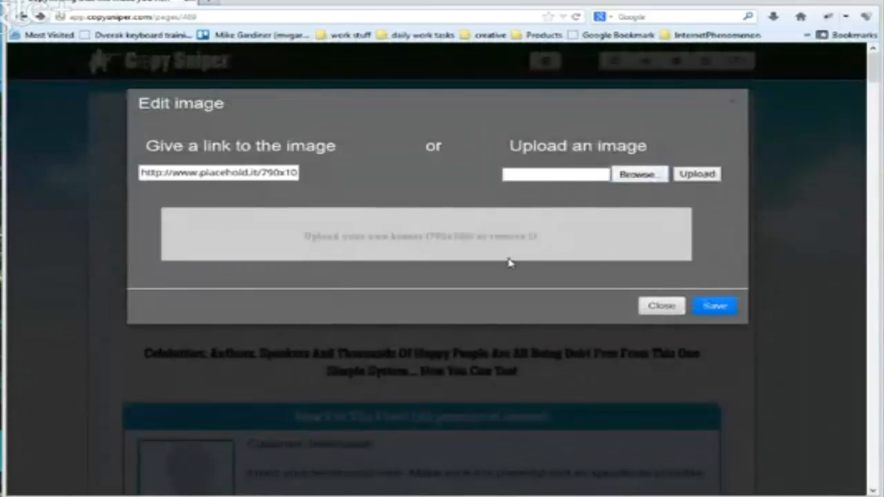
click(666, 308)
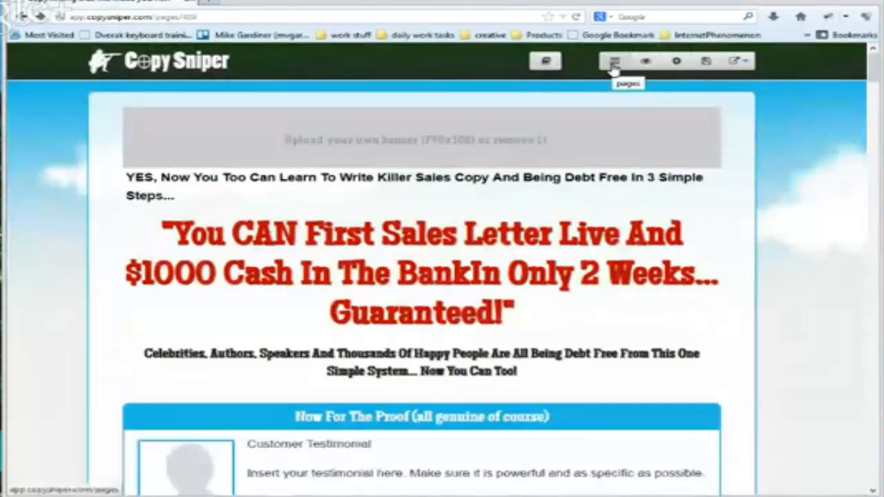
Go to the pages list and regenerate the content of the 15 Minute Rejuvenation Recording squeeze page
click(613, 63)
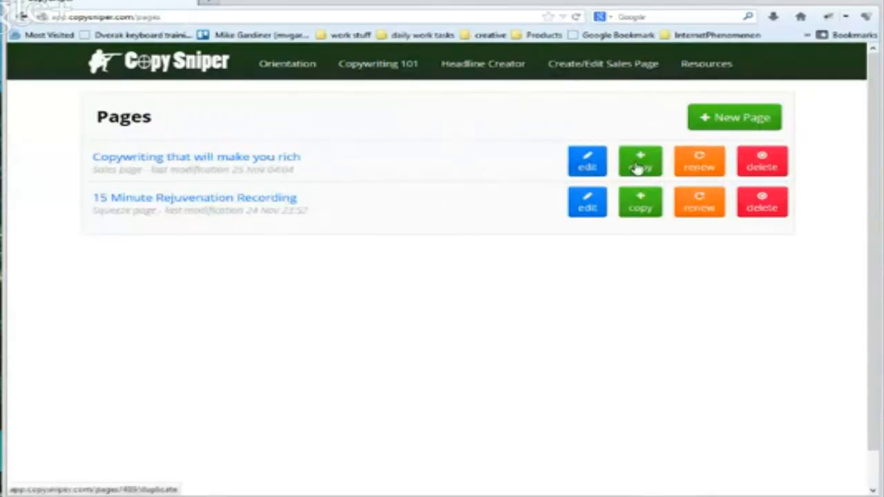
click(699, 201)
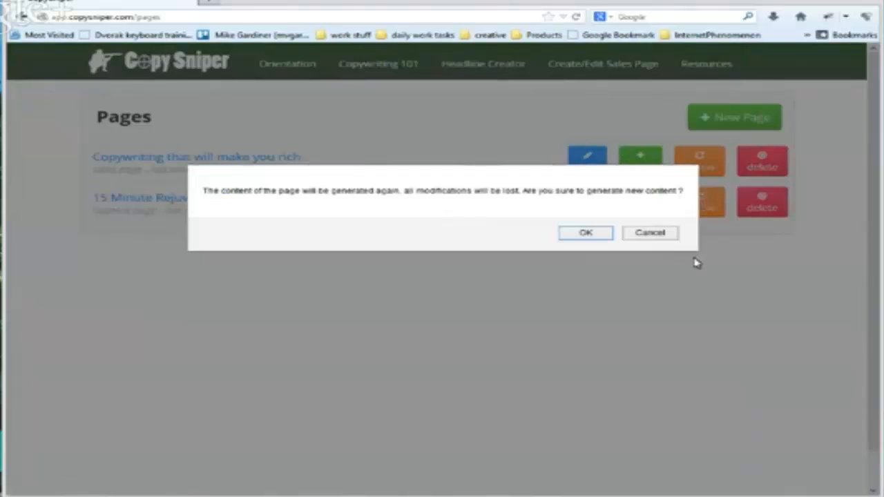
click(585, 233)
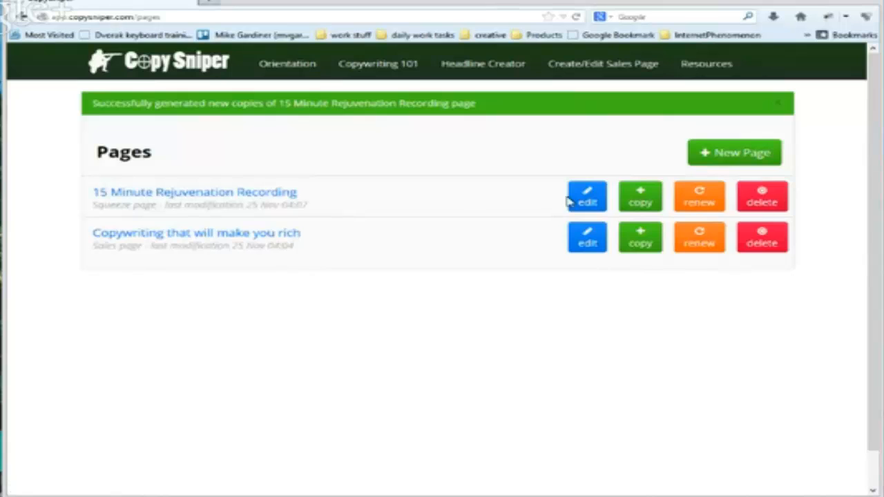
Open the 15 Minute Rejuvenation Recording page and review its headline, opt-in form, sneak preview bullets and testimonial box
click(230, 199)
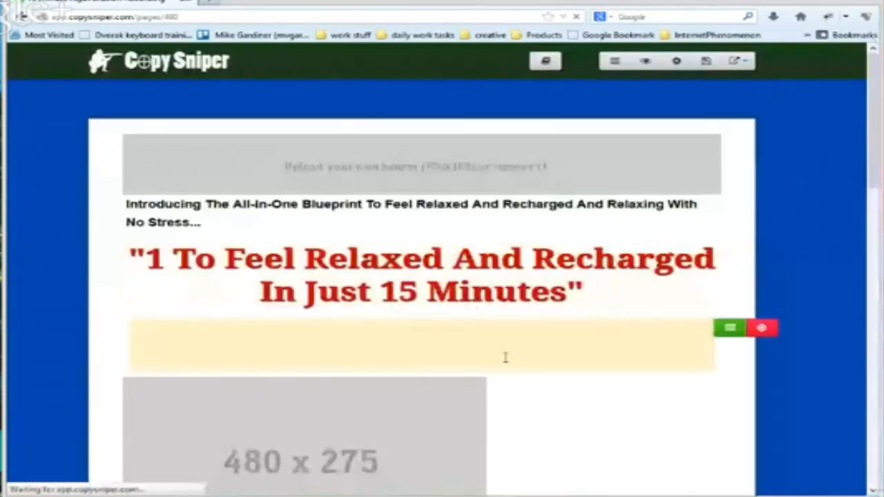
scroll(505, 357, down, 5)
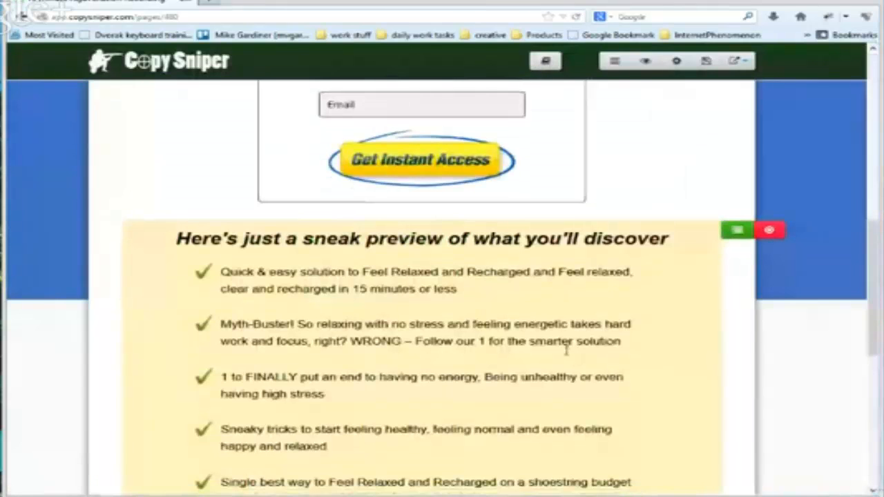
scroll(566, 350, down, 5)
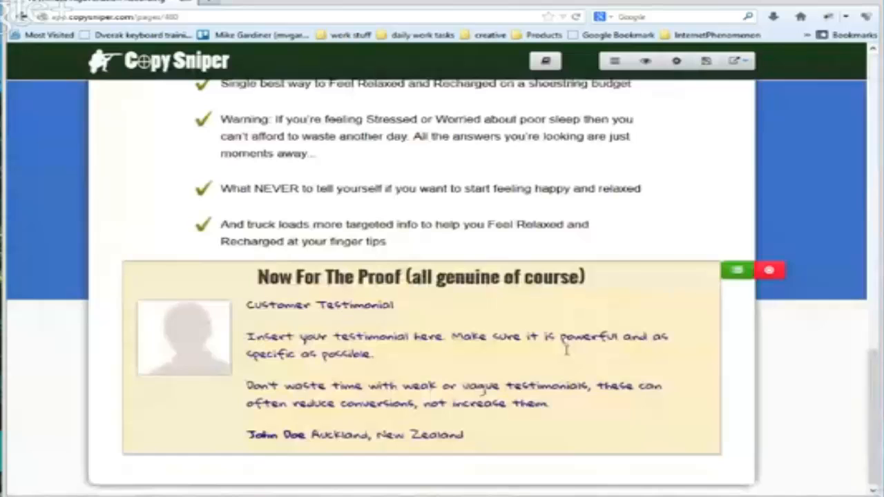
scroll(566, 350, up, 4)
scroll(566, 350, up, 6)
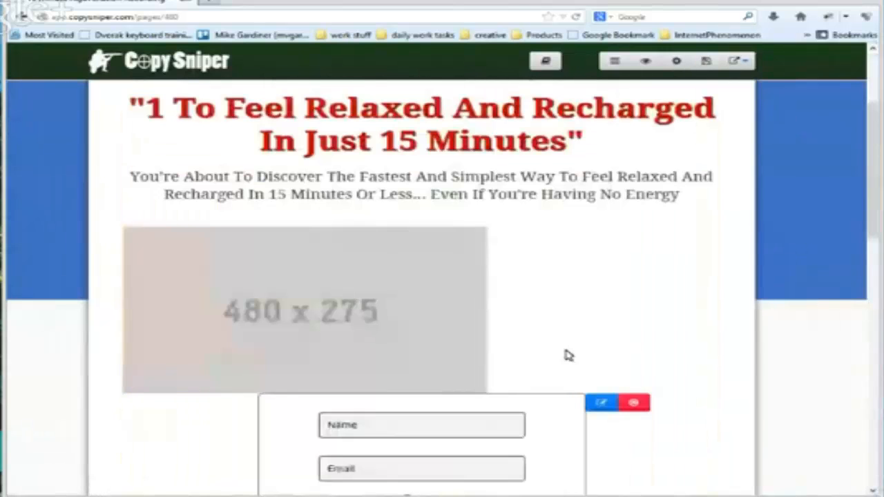
scroll(566, 355, down, 4)
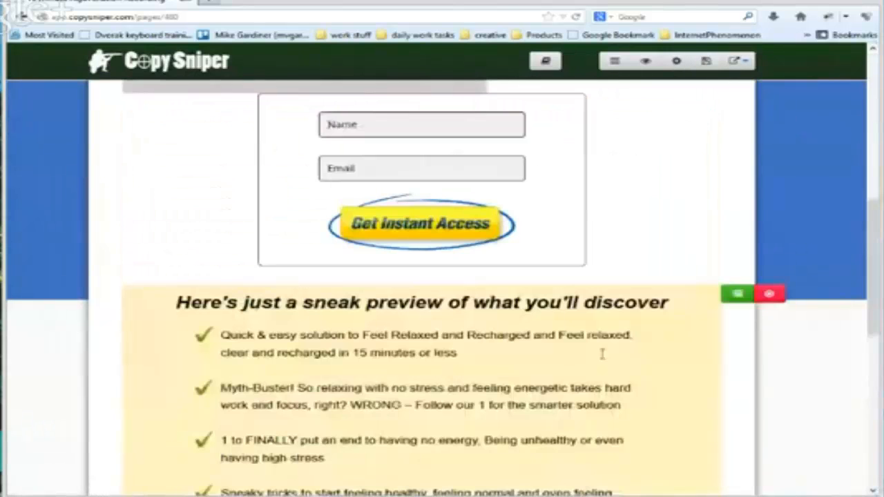
scroll(601, 352, down, 5)
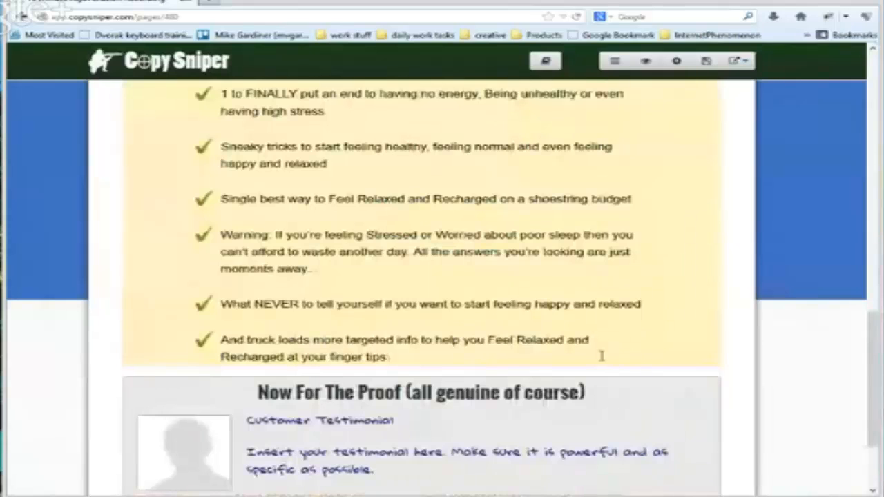
scroll(601, 355, down, 1)
scroll(600, 356, up, 2)
scroll(578, 284, up, 7)
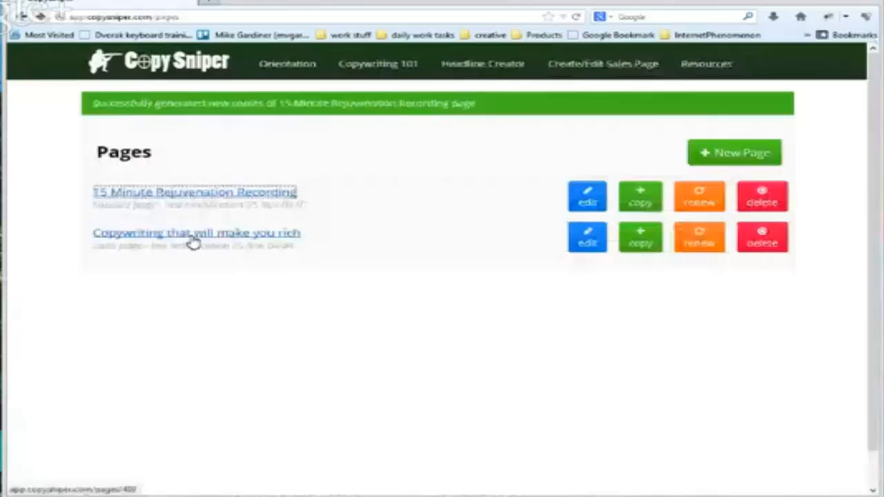
Open the "Copywriting that will make you rich" sales page and review it from the headline through the story to the sneak preview bullets
click(192, 236)
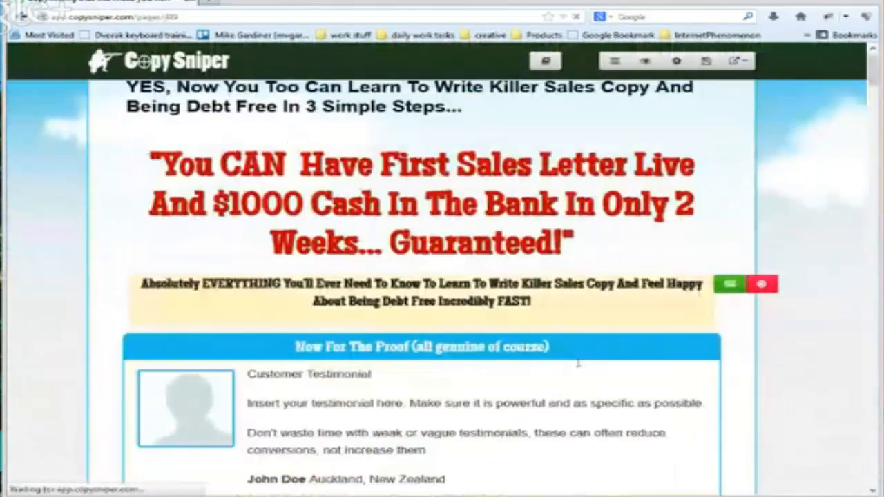
scroll(578, 363, down, 8)
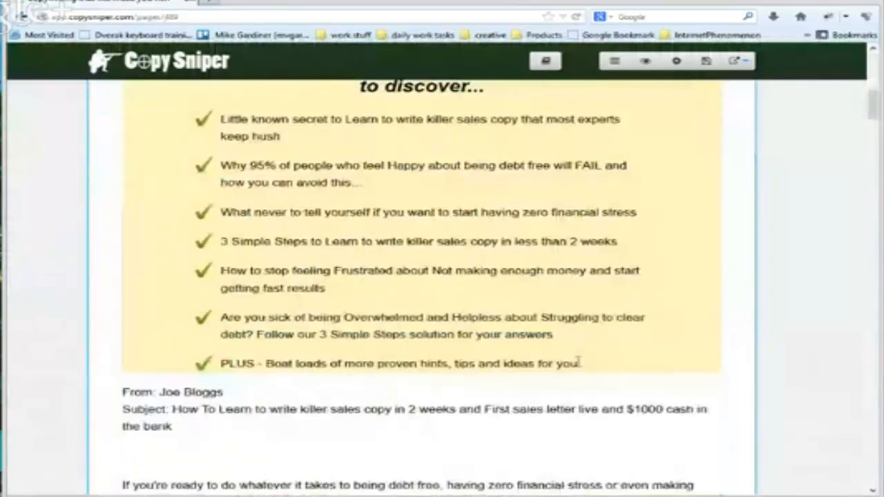
scroll(413, 229, up, 1)
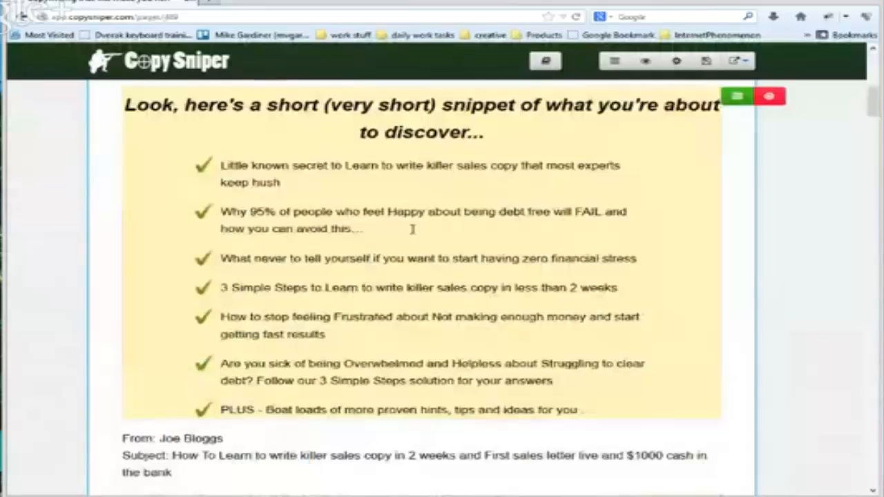
scroll(647, 332, down, 6)
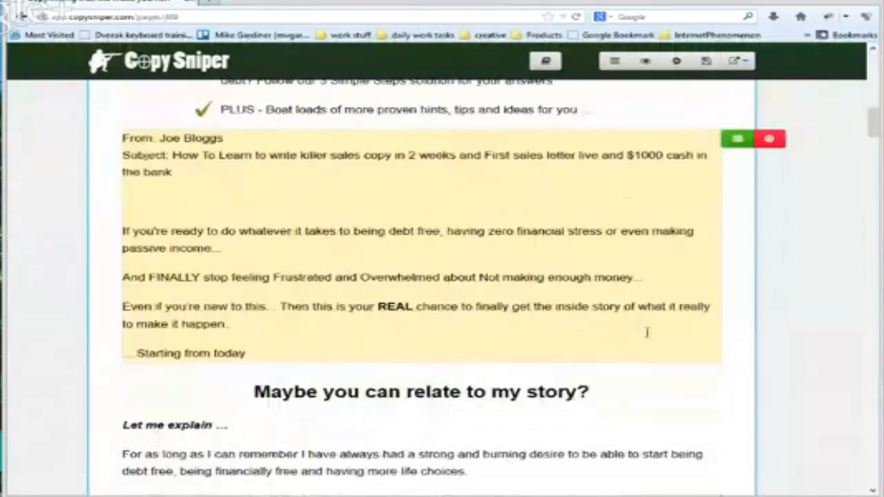
scroll(647, 333, down, 4)
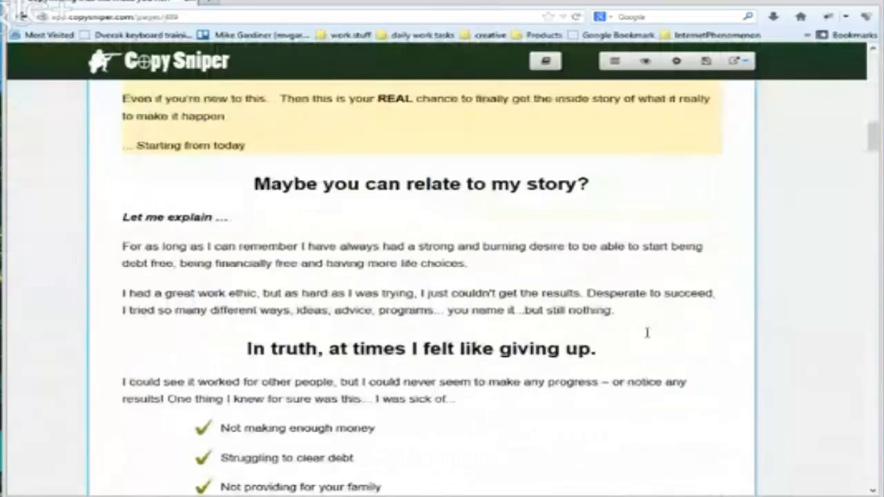
scroll(647, 332, down, 10)
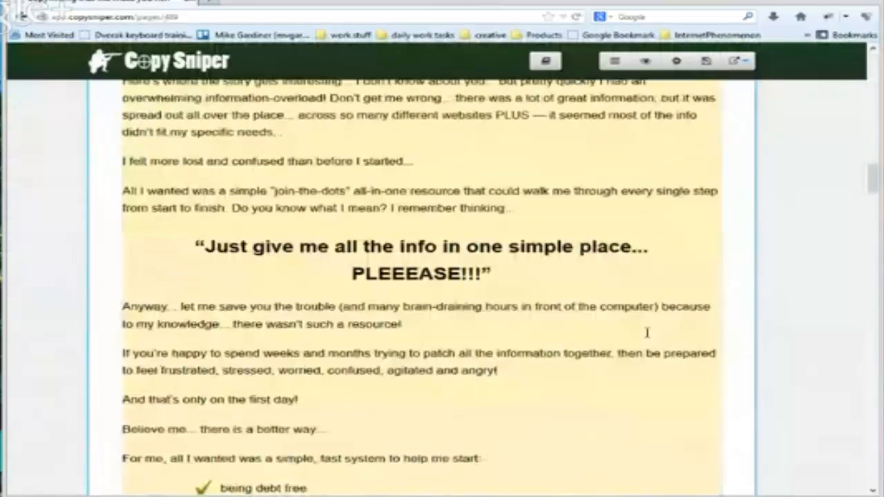
scroll(646, 332, down, 8)
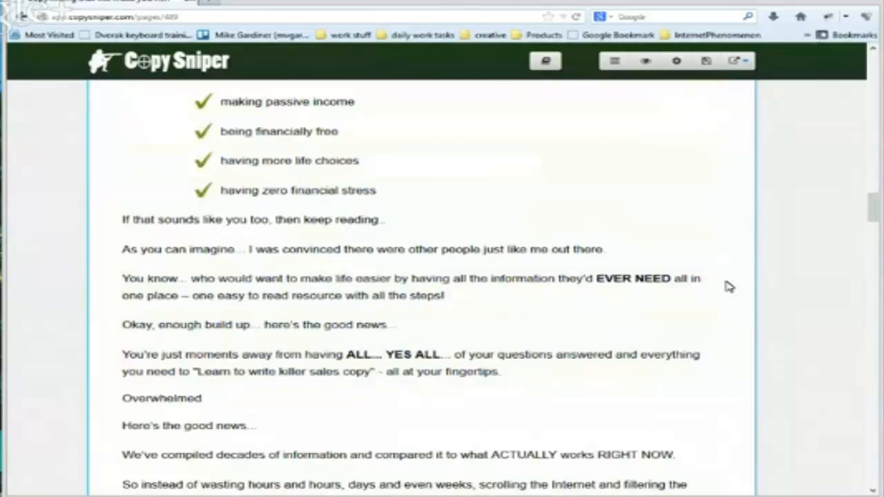
scroll(729, 286, down, 5)
scroll(729, 286, down, 10)
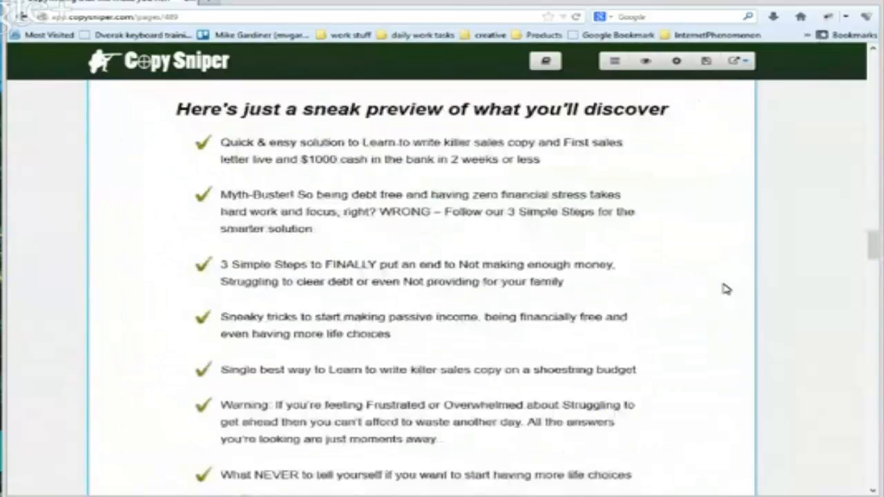
Examine the Fast Action Bonuses box and place the text cursor beside BONUS #1
scroll(713, 292, down, 10)
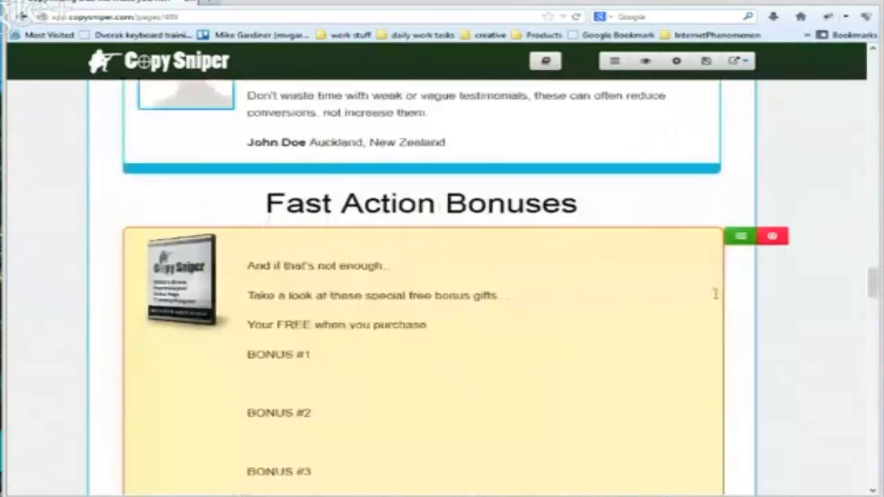
scroll(715, 294, down, 4)
scroll(714, 292, up, 3)
click(308, 315)
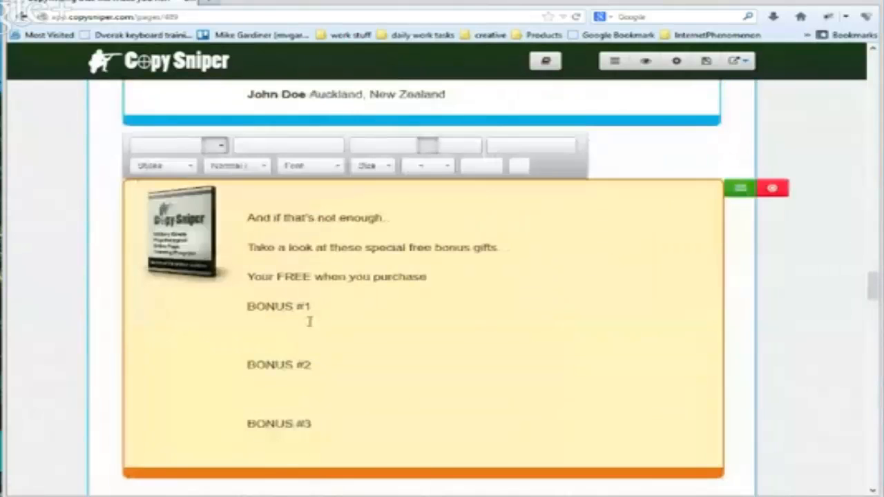
click(347, 310)
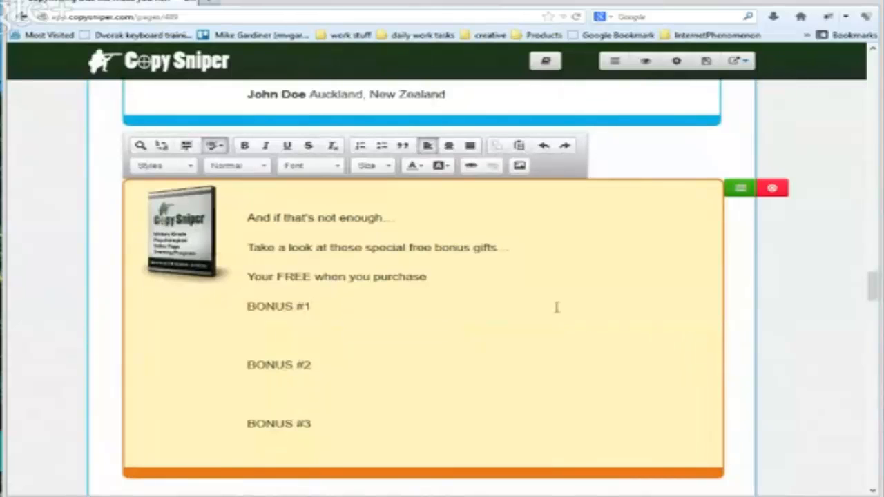
Review the rest of the sales letter, from the pricing section and Money Back Guarantee to the three choices and P.S. notes
scroll(557, 307, down, 1)
scroll(557, 306, down, 6)
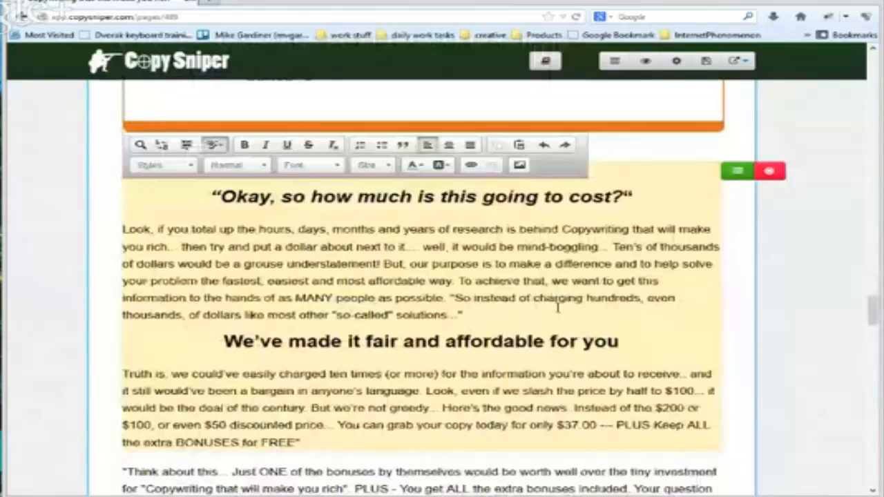
scroll(713, 320, down, 1)
scroll(714, 320, down, 3)
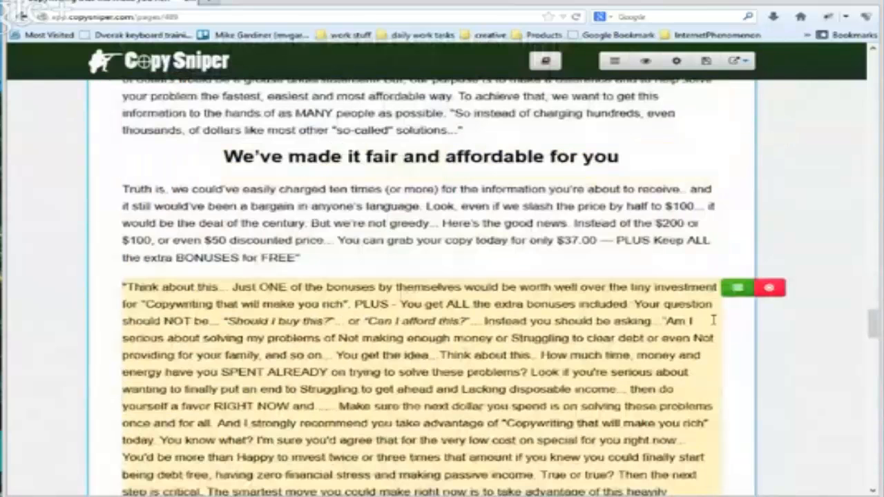
scroll(713, 320, down, 8)
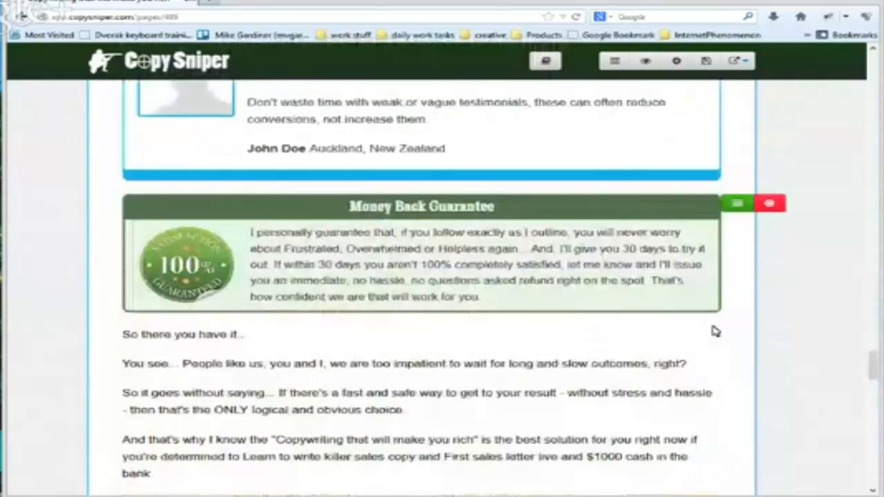
scroll(714, 331, down, 5)
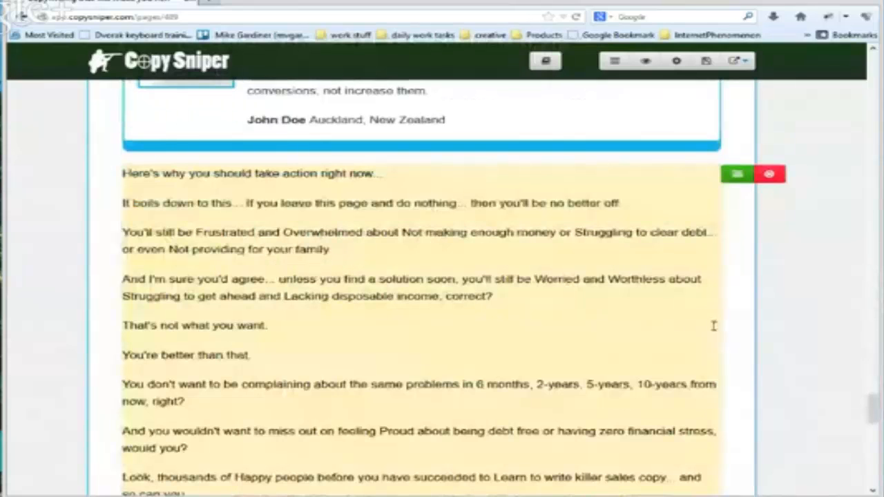
scroll(713, 325, down, 5)
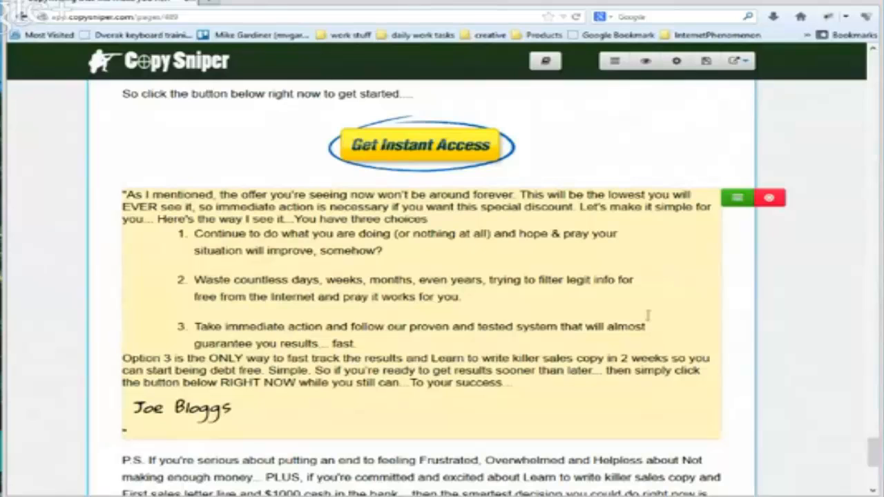
scroll(648, 316, down, 3)
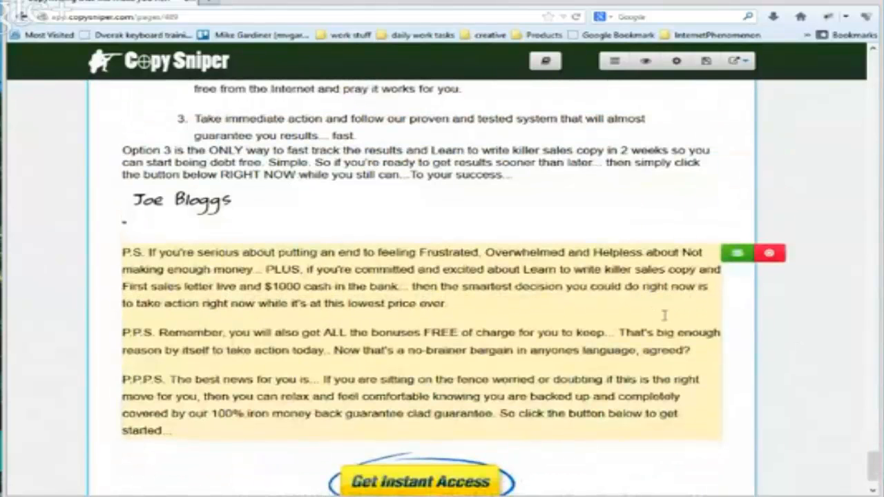
scroll(664, 315, down, 1)
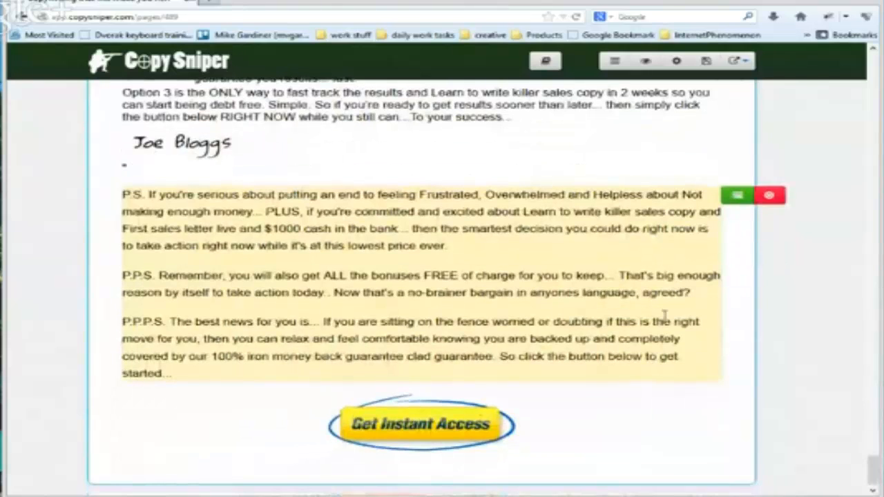
scroll(664, 316, up, 4)
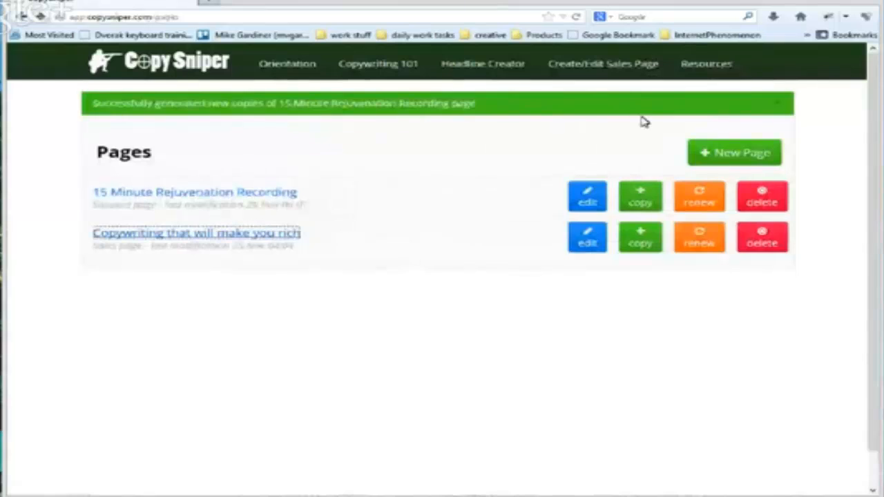
Start a new headline in the Headline Creator and read through the form's questions about product, promise, speed, steps and results
click(476, 70)
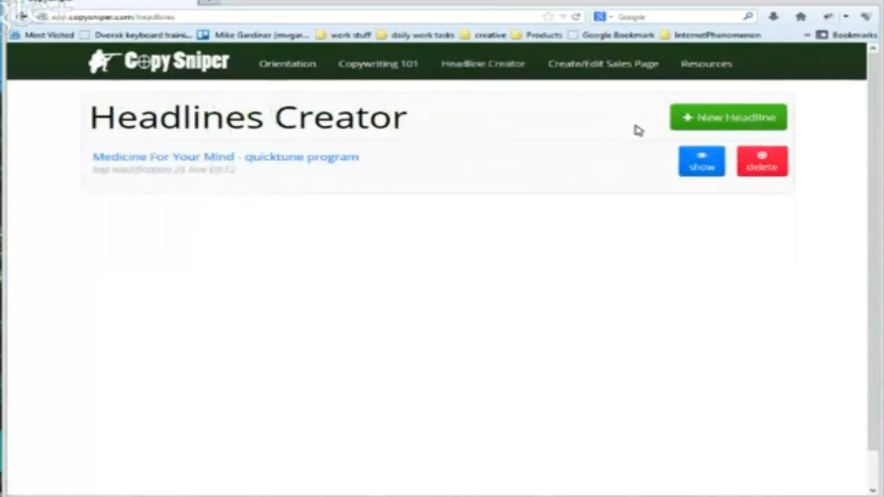
click(714, 123)
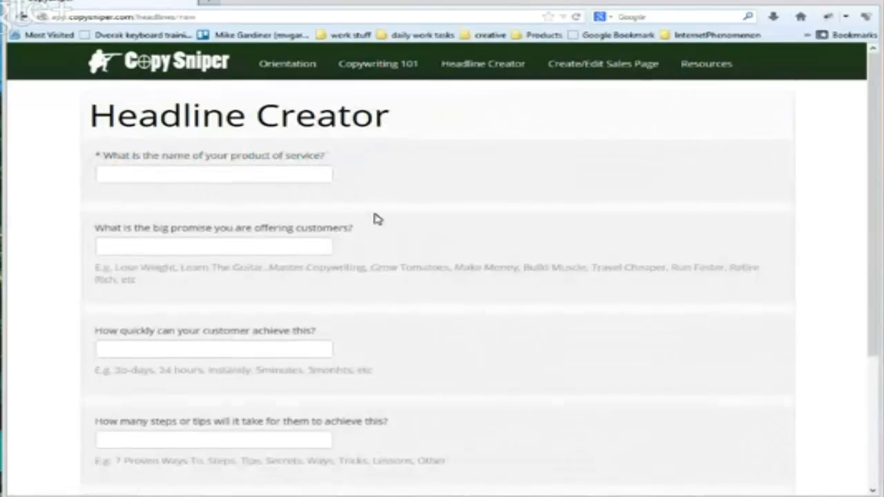
scroll(379, 220, down, 1)
scroll(379, 224, down, 3)
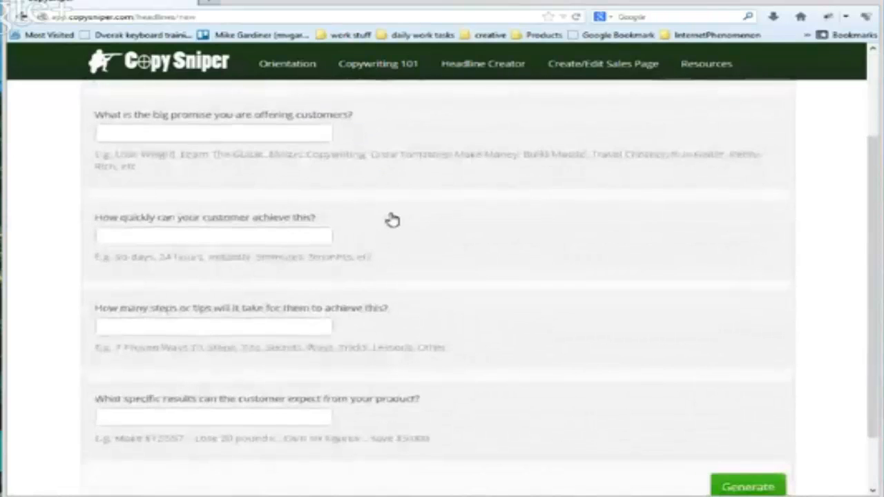
scroll(390, 219, up, 4)
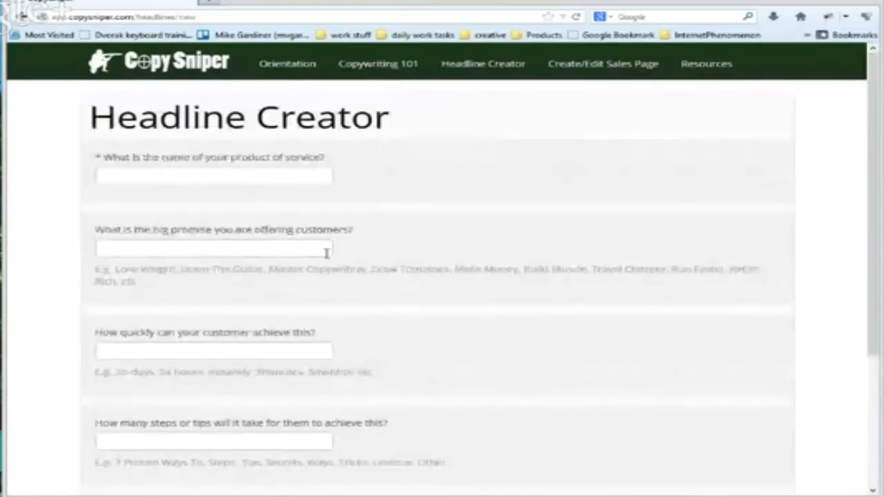
scroll(378, 263, down, 2)
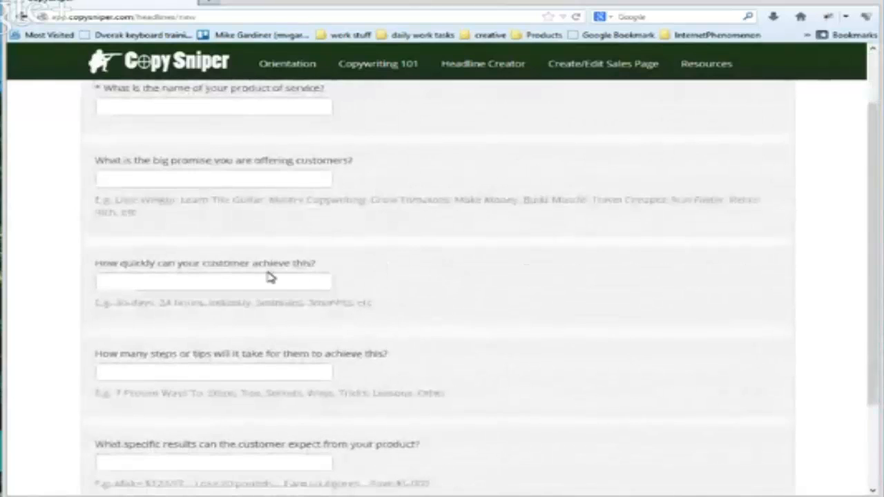
scroll(415, 291, down, 3)
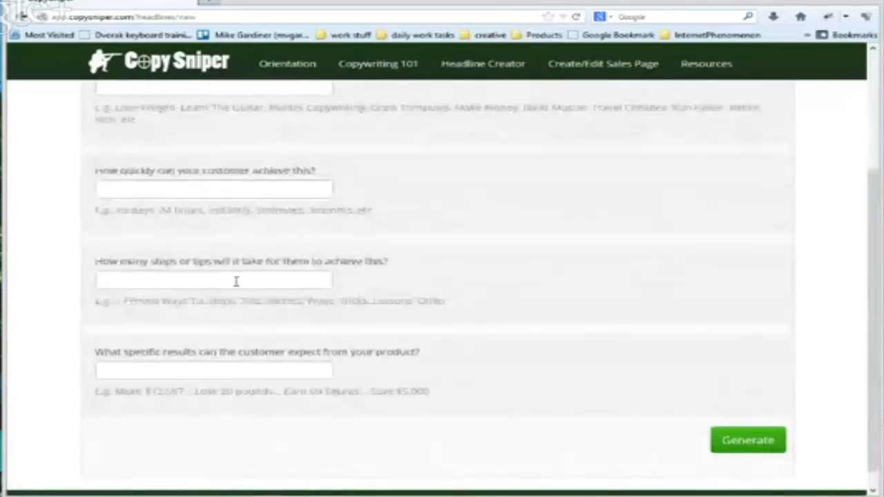
Open the pages list and request new content for the "Copywriting that will make you rich" sales page, but cancel the regeneration
scroll(409, 305, down, 1)
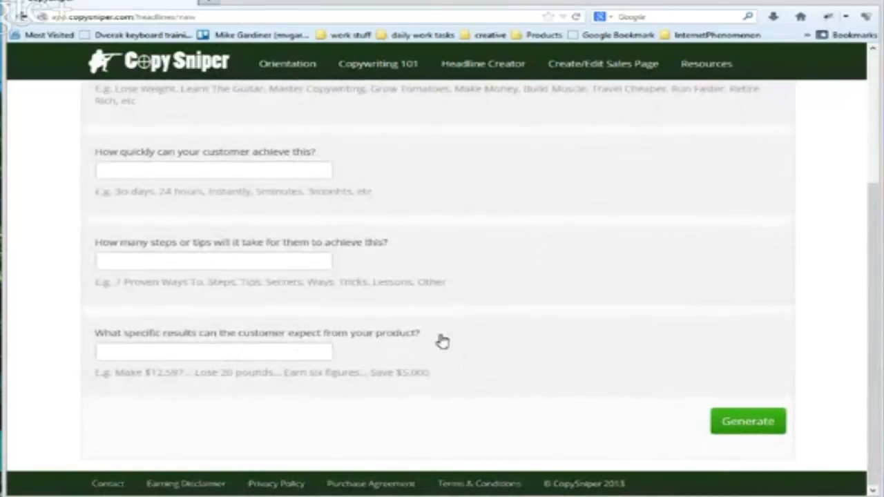
scroll(519, 343, up, 5)
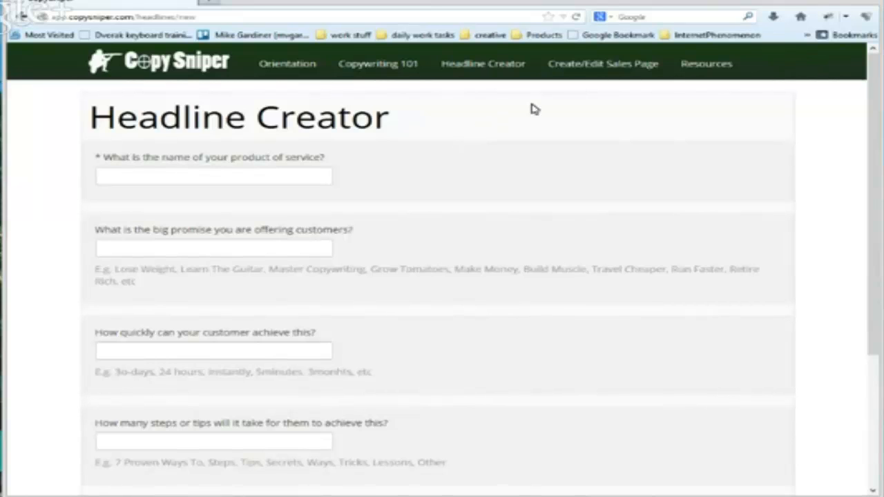
click(589, 65)
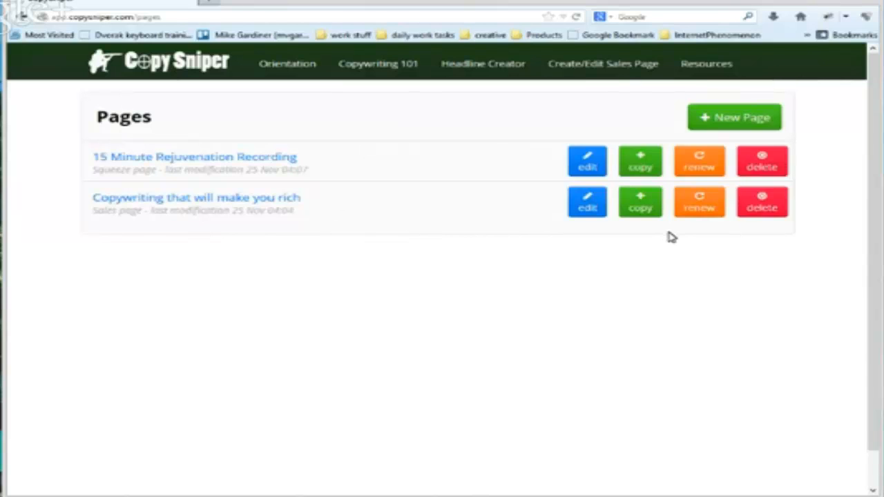
click(706, 200)
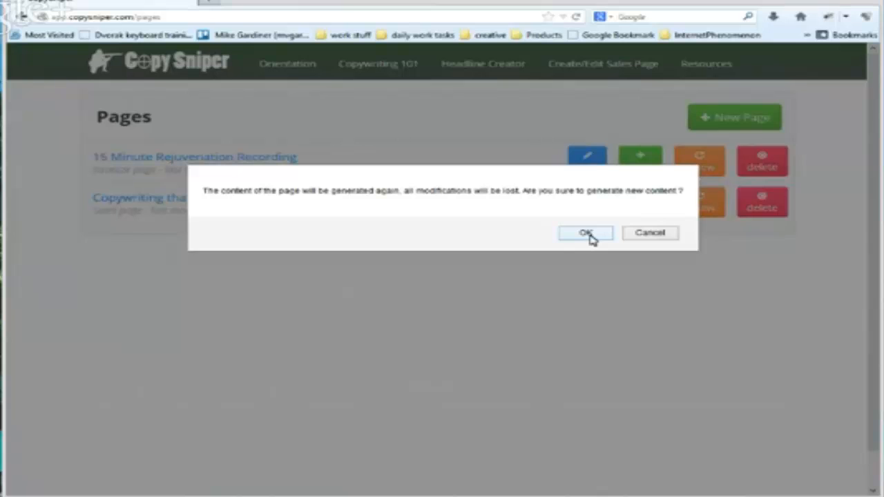
click(646, 236)
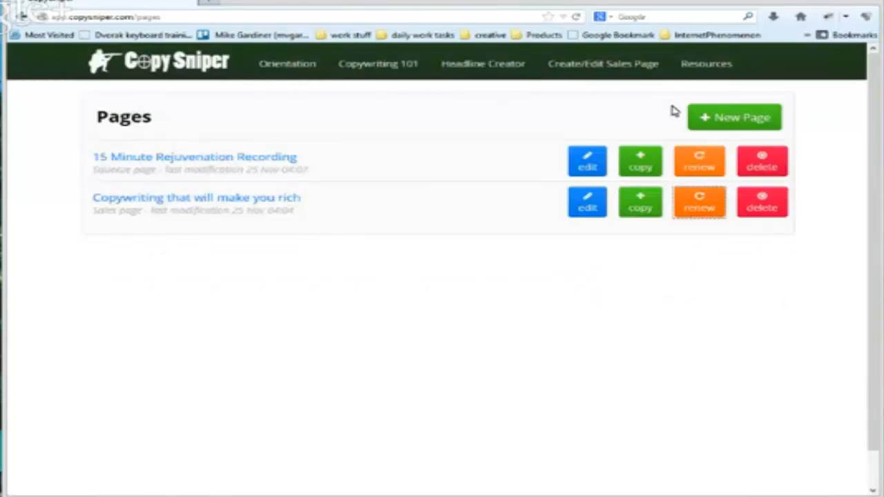
Start a new sales page without video, in the Making Money category with the fifth template design, and continue to step 2
click(718, 118)
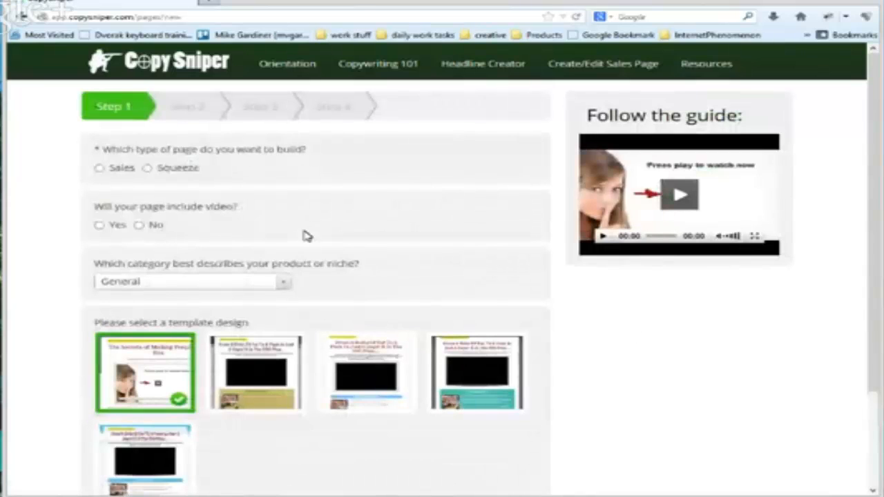
click(139, 225)
click(283, 282)
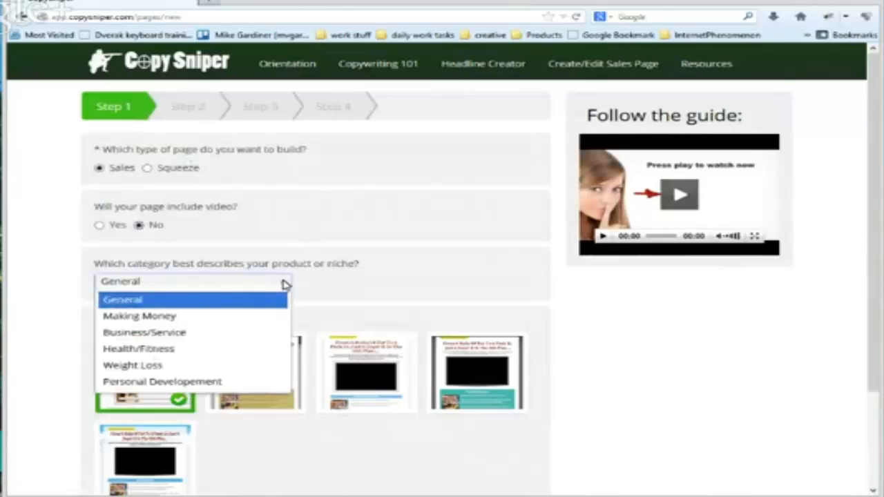
click(149, 317)
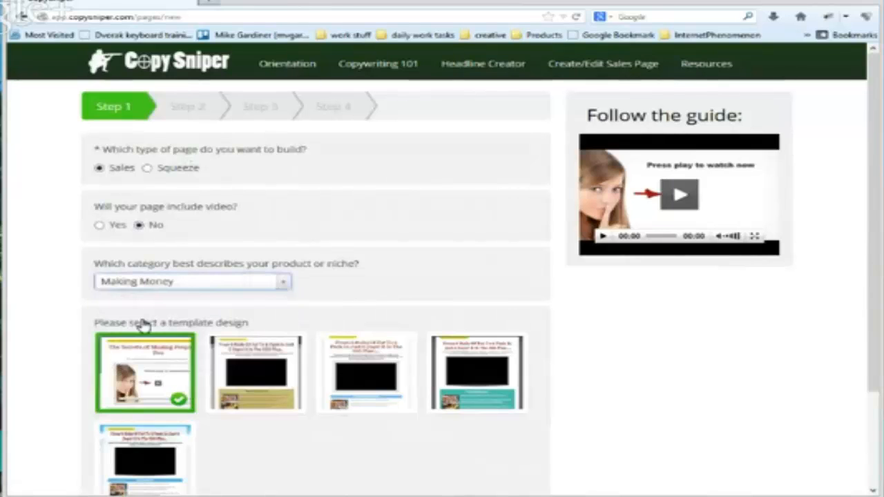
scroll(54, 322, down, 3)
click(133, 336)
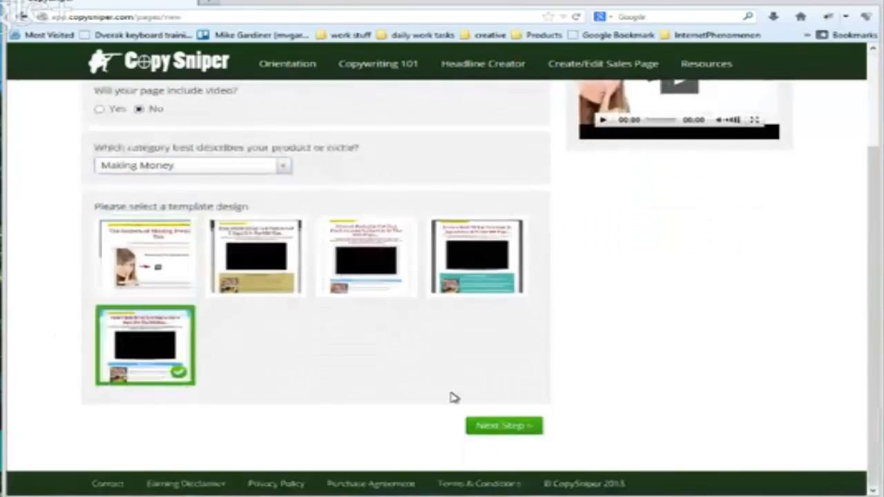
click(493, 426)
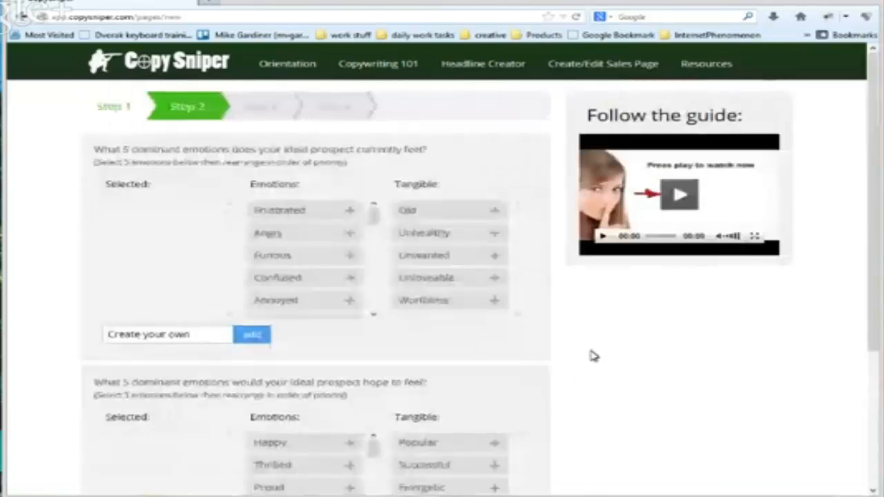
Select Frustrated, Angry, Furious, Confused and Annoyed as the ideal prospect's current dominant emotions
scroll(569, 356, down, 1)
scroll(569, 355, down, 1)
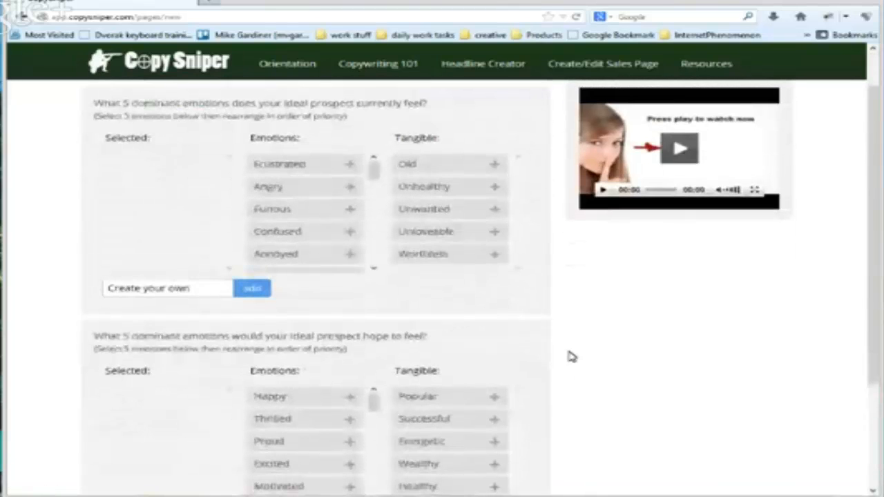
scroll(552, 341, down, 2)
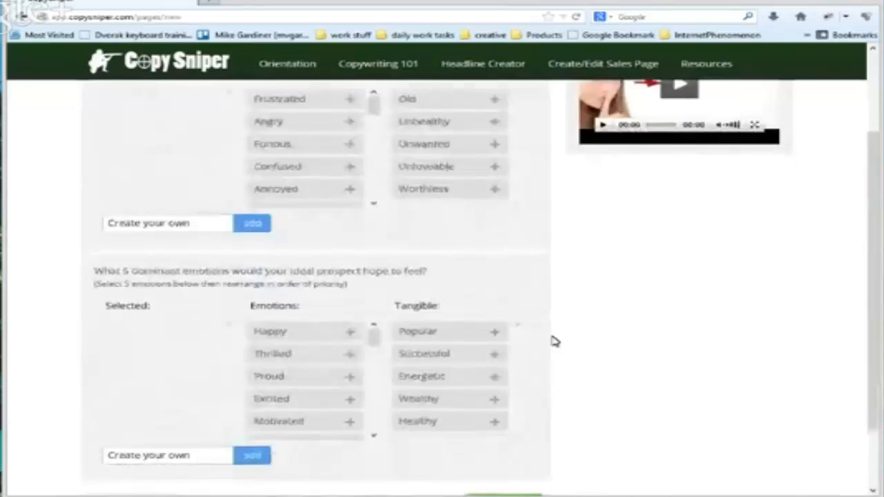
scroll(553, 339, up, 3)
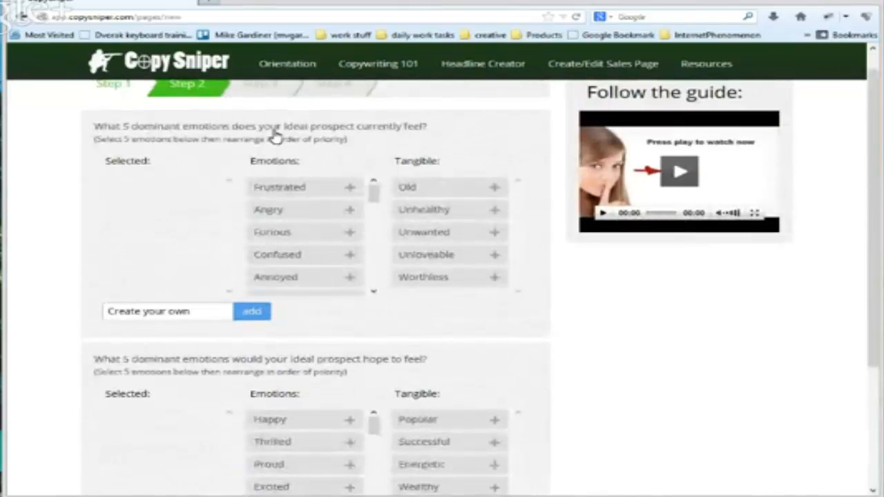
scroll(597, 308, down, 4)
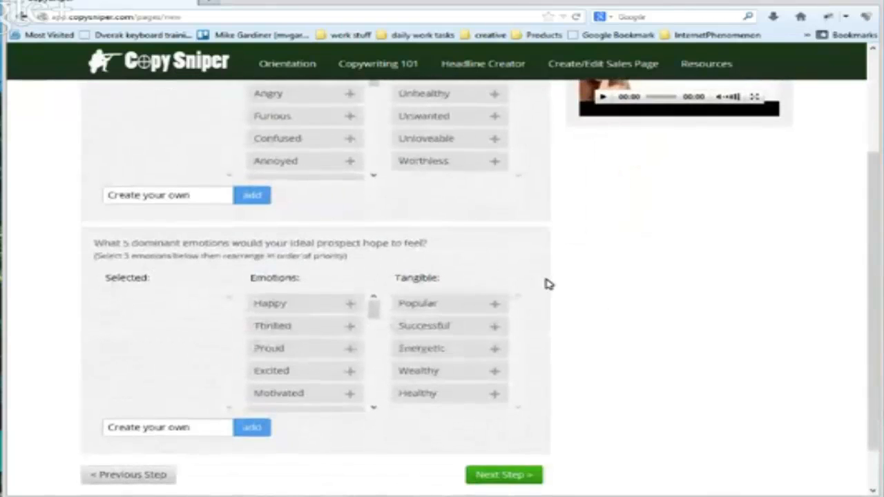
scroll(547, 284, down, 2)
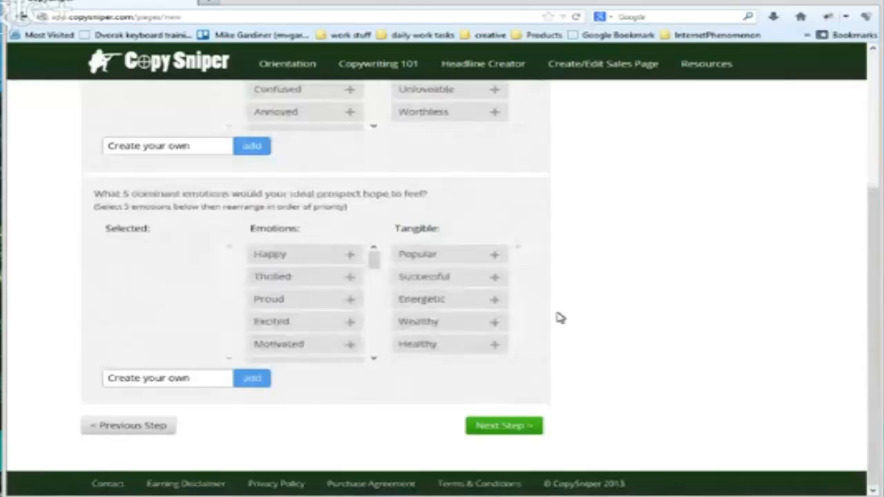
scroll(549, 299, up, 3)
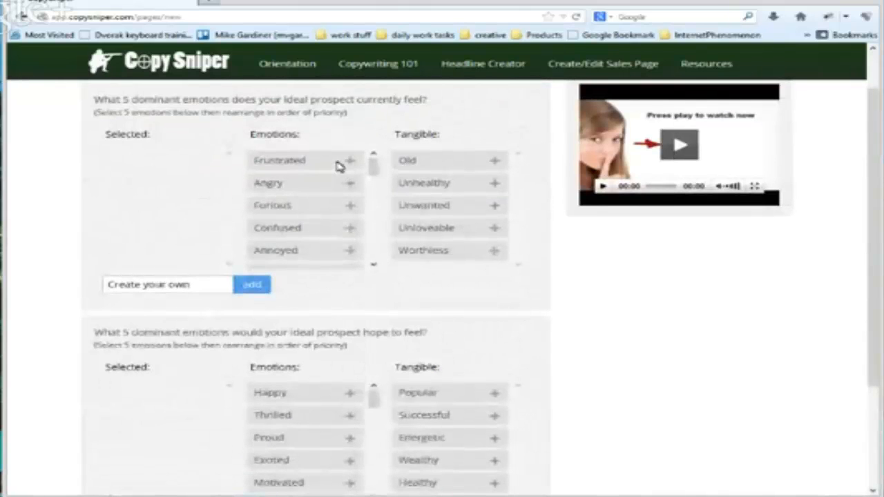
click(350, 164)
click(351, 165)
click(351, 164)
click(350, 164)
click(352, 165)
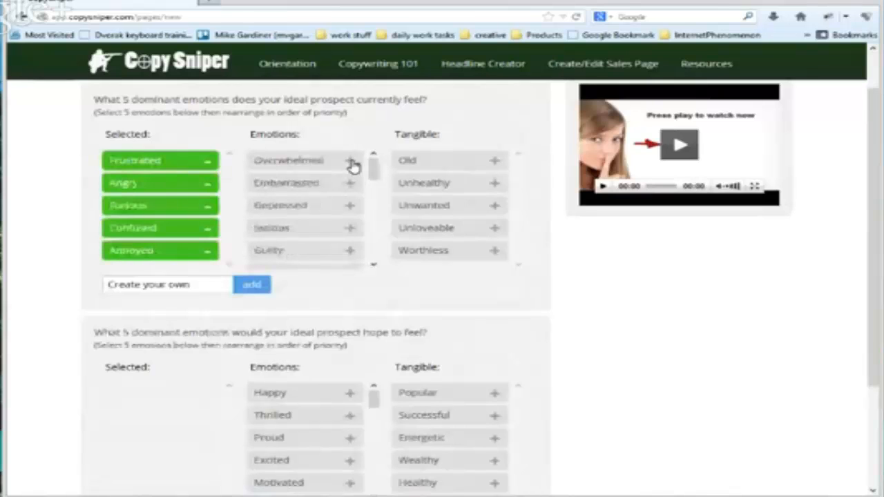
Select Happy, Thrilled, Proud, Excited and Motivated as the emotions the prospect hopes to feel, and continue to step 3
scroll(552, 294, down, 3)
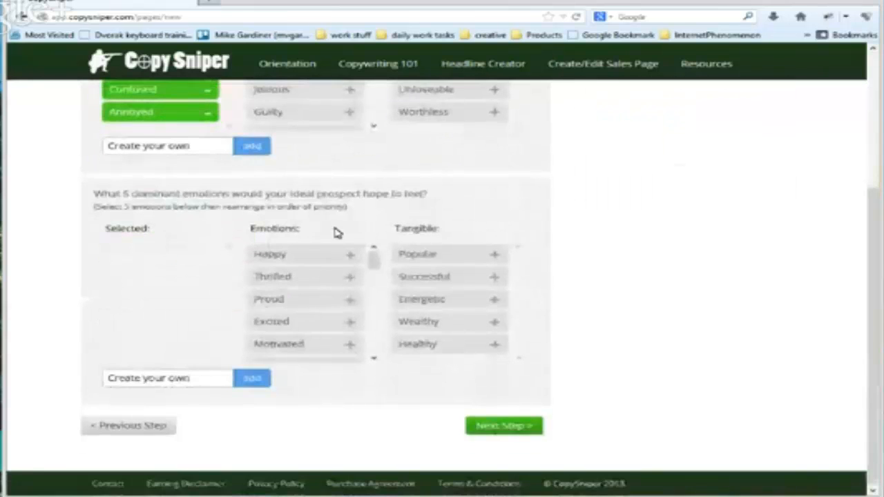
click(351, 254)
click(351, 255)
click(351, 255)
click(350, 255)
click(350, 255)
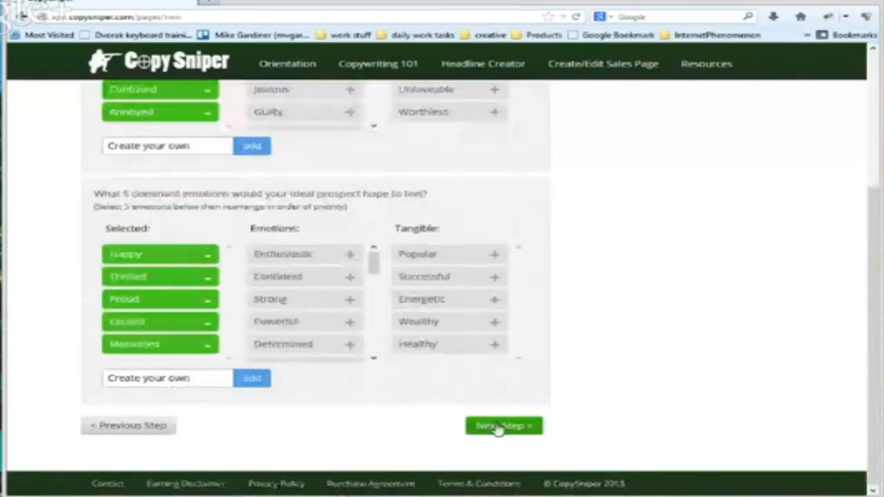
click(497, 426)
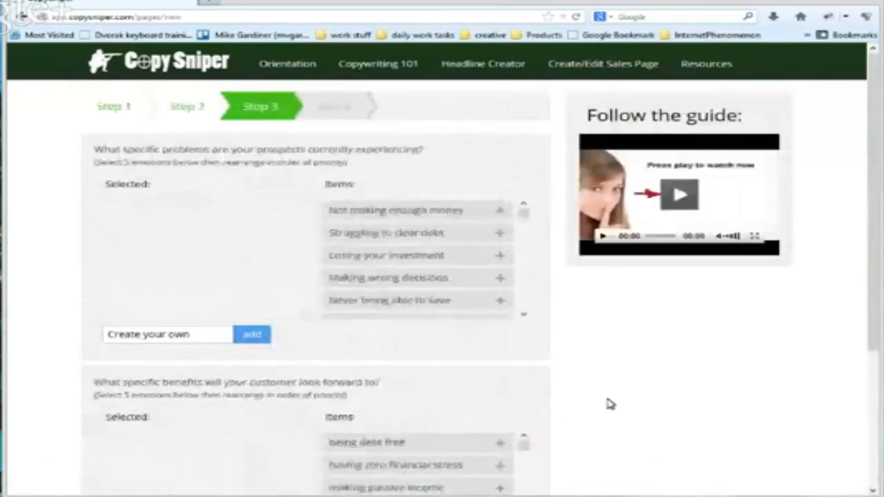
Examine the list of specific problems prospects may be experiencing, including the money, health, relationship and business items
scroll(610, 403, down, 1)
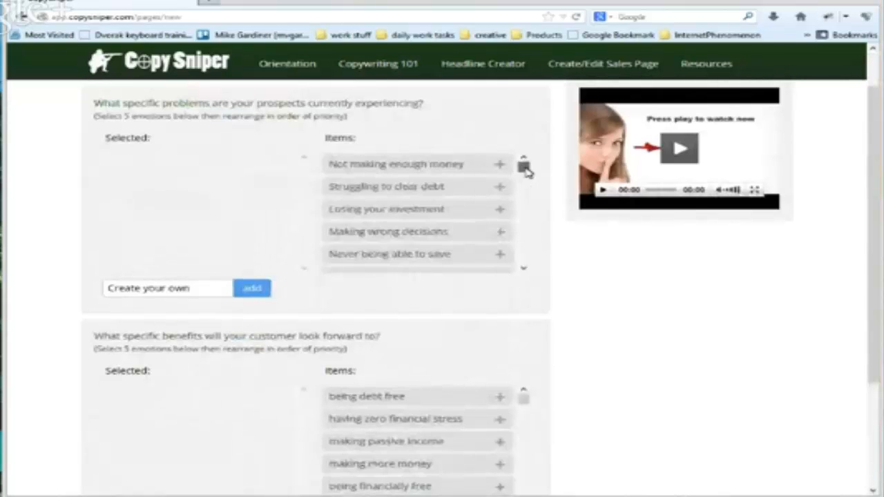
drag(523, 166, 529, 266)
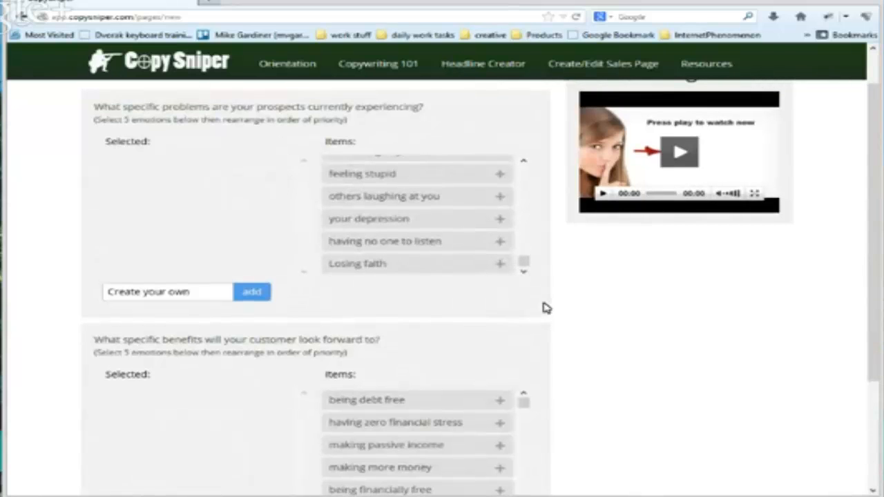
scroll(544, 306, up, 1)
drag(525, 307, 525, 209)
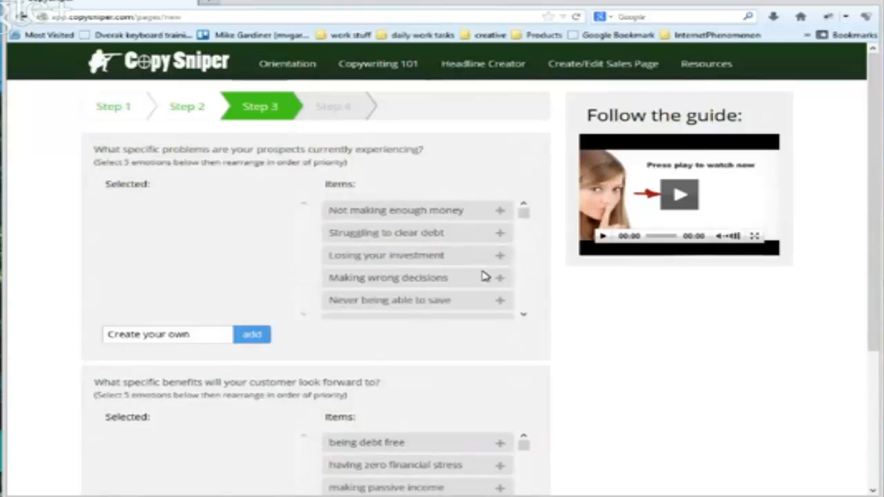
scroll(483, 275, down, 3)
scroll(483, 275, down, 4)
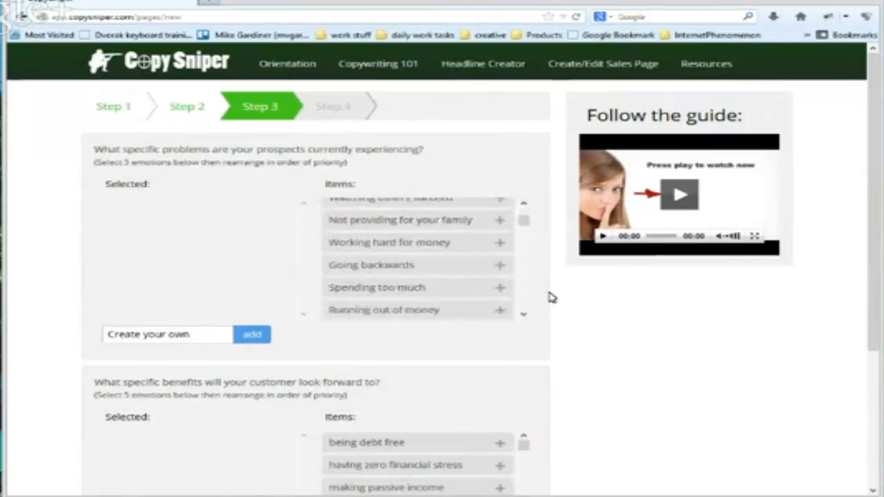
scroll(468, 257, down, 8)
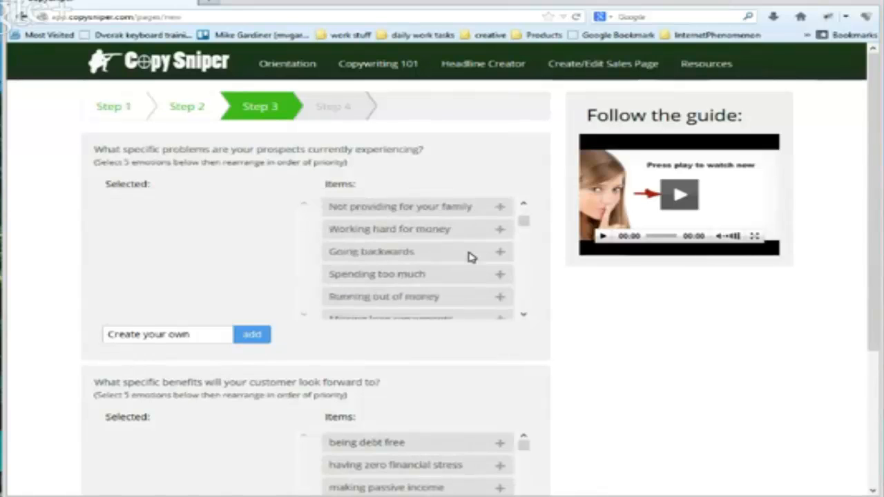
scroll(468, 257, down, 10)
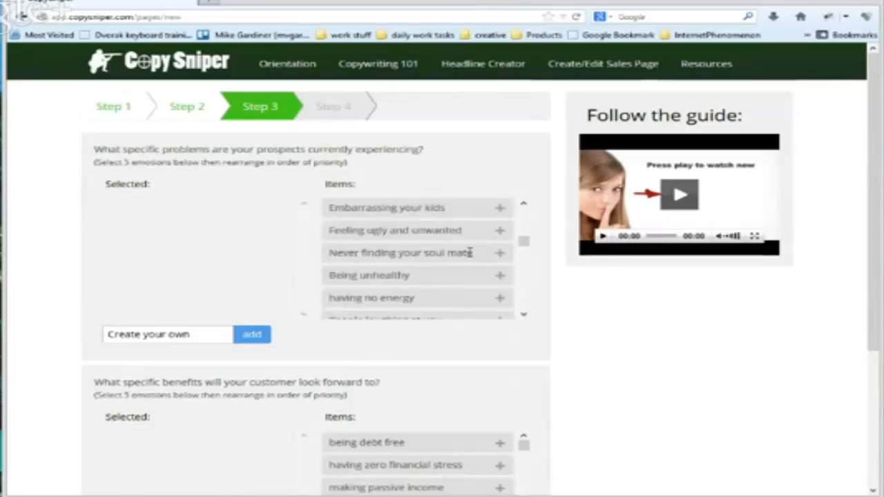
scroll(470, 253, down, 4)
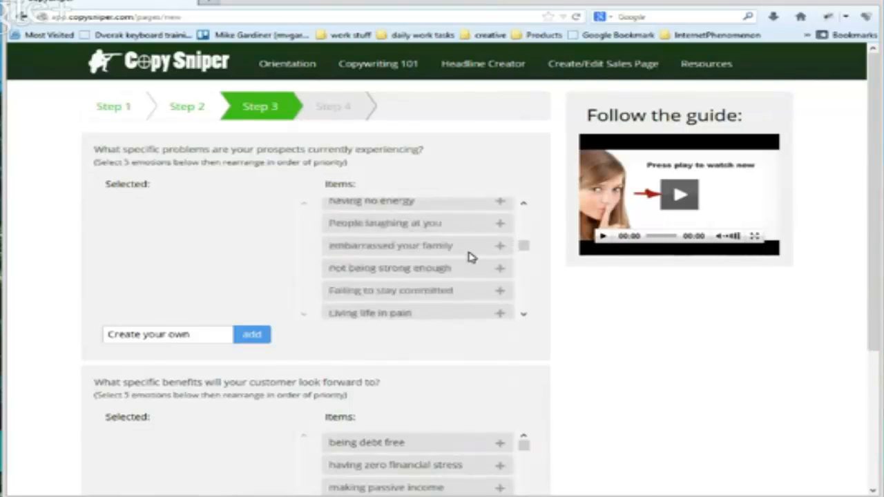
scroll(468, 257, down, 4)
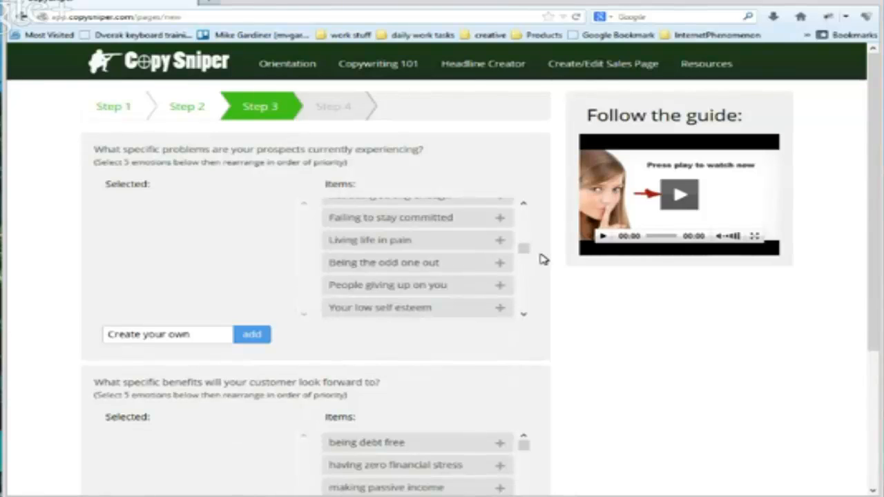
scroll(474, 281, down, 4)
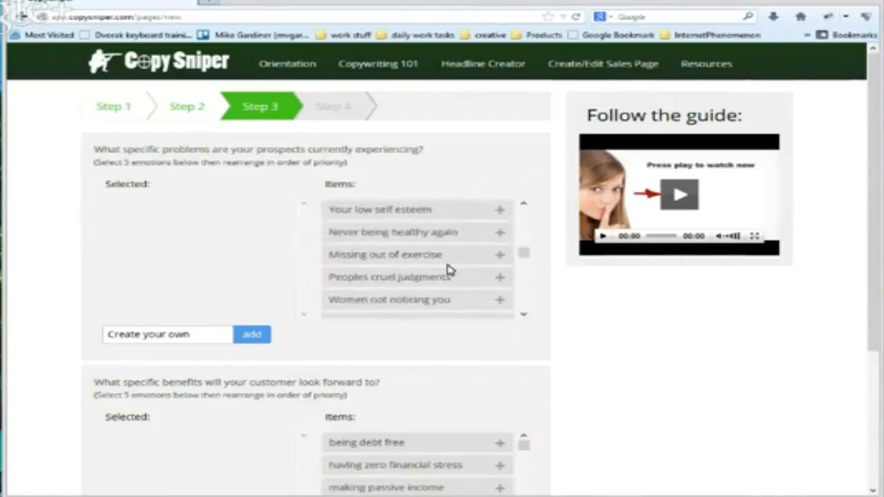
scroll(447, 270, down, 3)
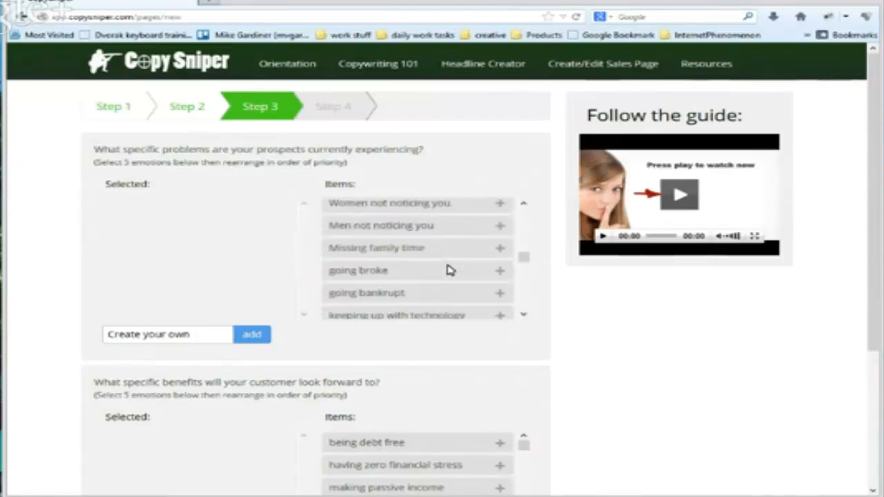
scroll(447, 269, down, 4)
scroll(412, 290, up, 1)
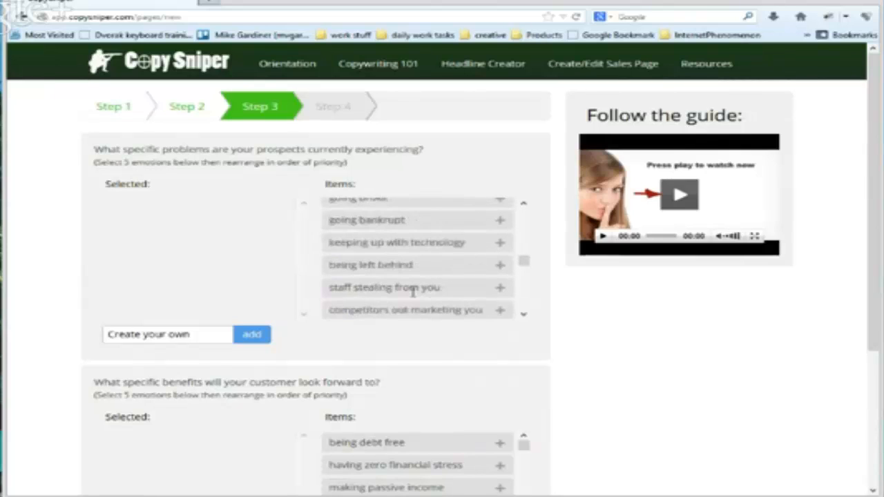
scroll(428, 300, down, 3)
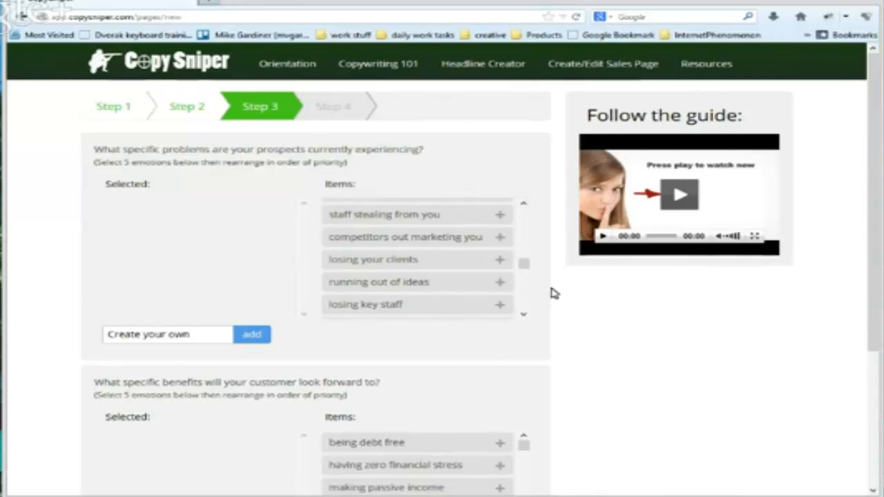
Look over the customer benefits question and go back from step 3 to the previous step of the page builder
scroll(552, 293, down, 2)
scroll(552, 293, down, 1)
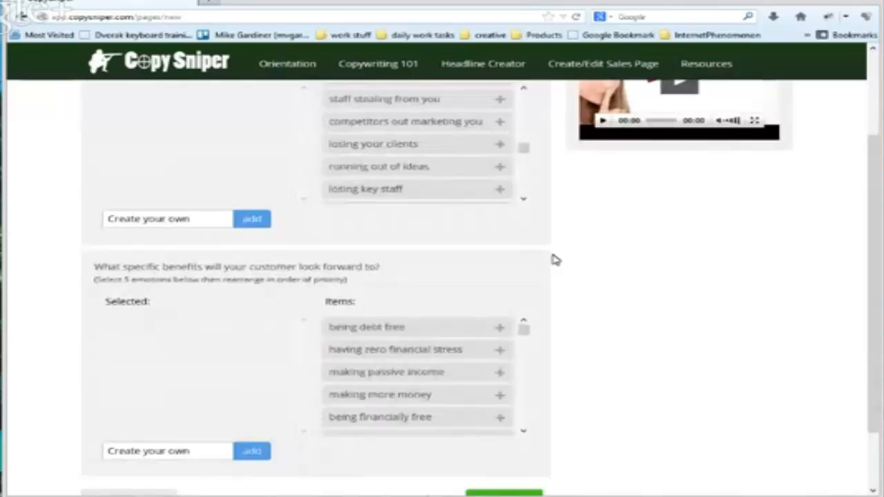
scroll(545, 281, down, 1)
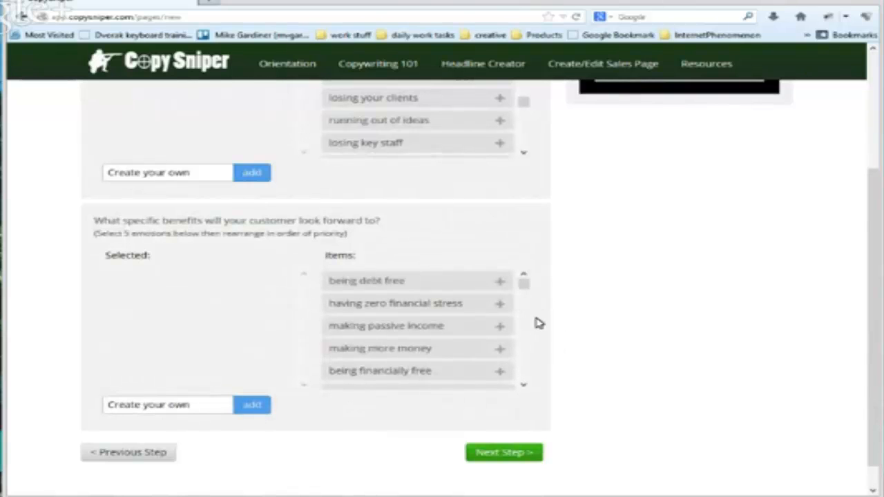
click(122, 458)
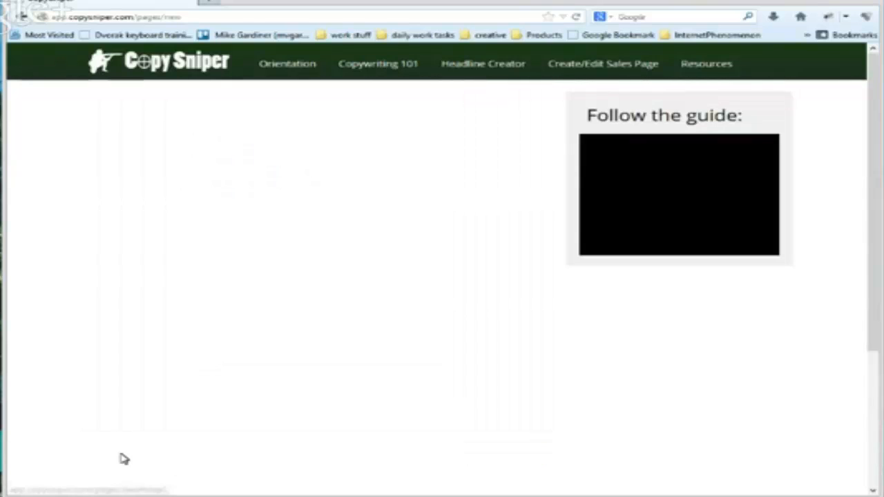
Return to step 1 of the page builder, change the niche category to Weight Loss, and continue to step 2
scroll(512, 352, down, 3)
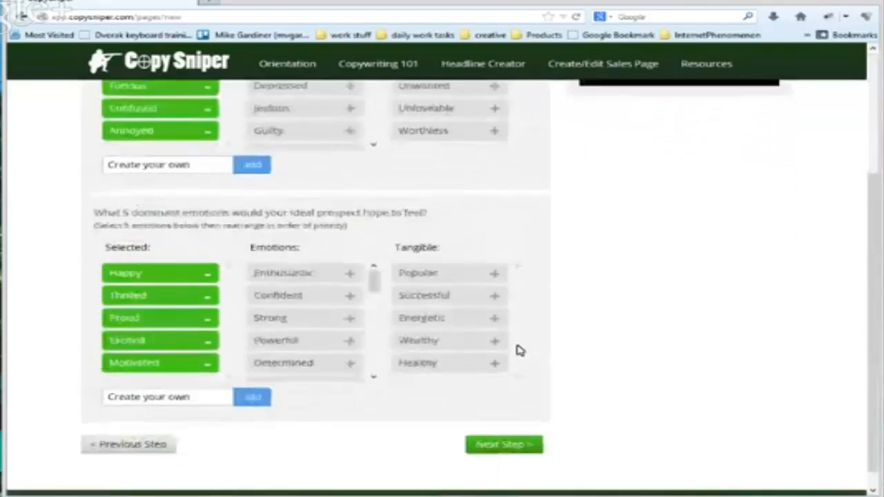
click(121, 428)
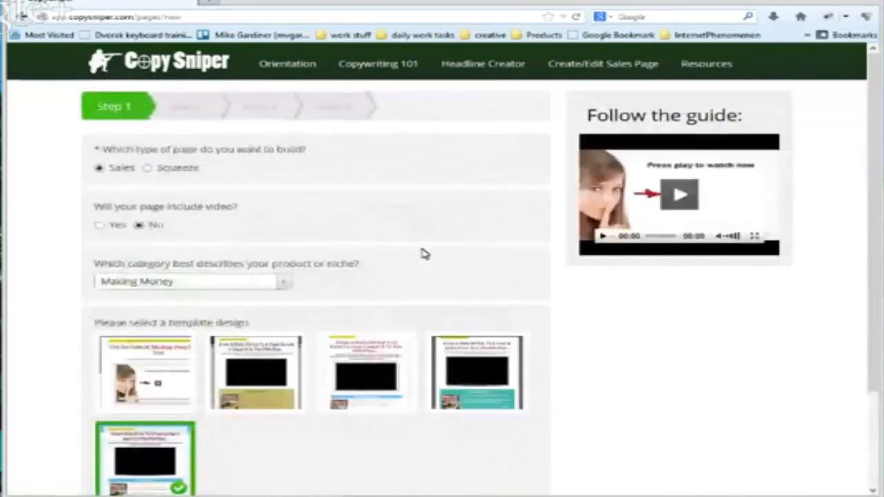
click(284, 285)
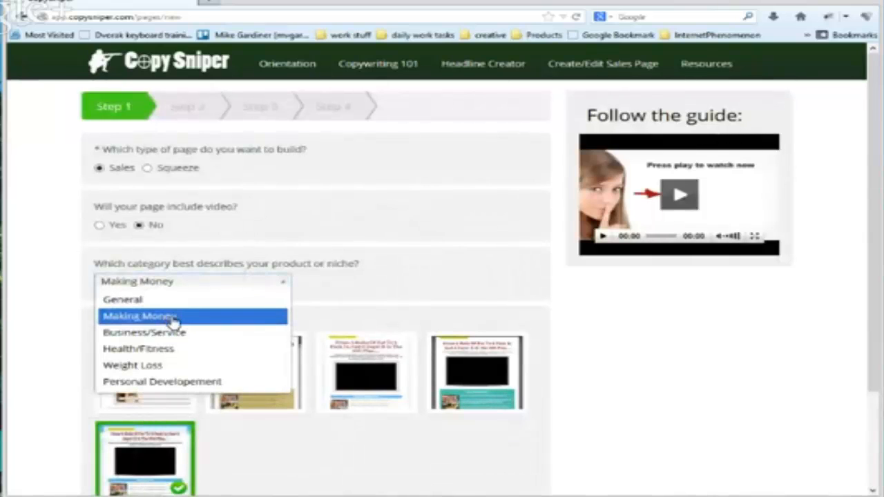
click(135, 365)
scroll(536, 368, down, 3)
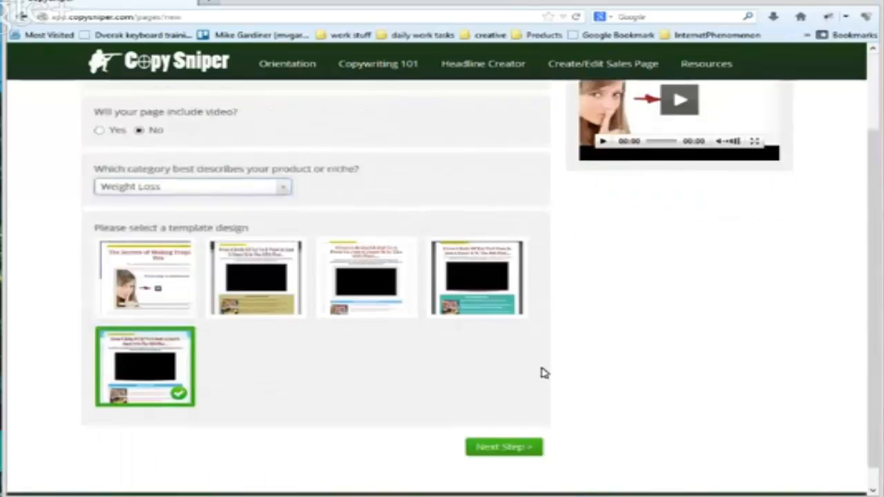
click(489, 426)
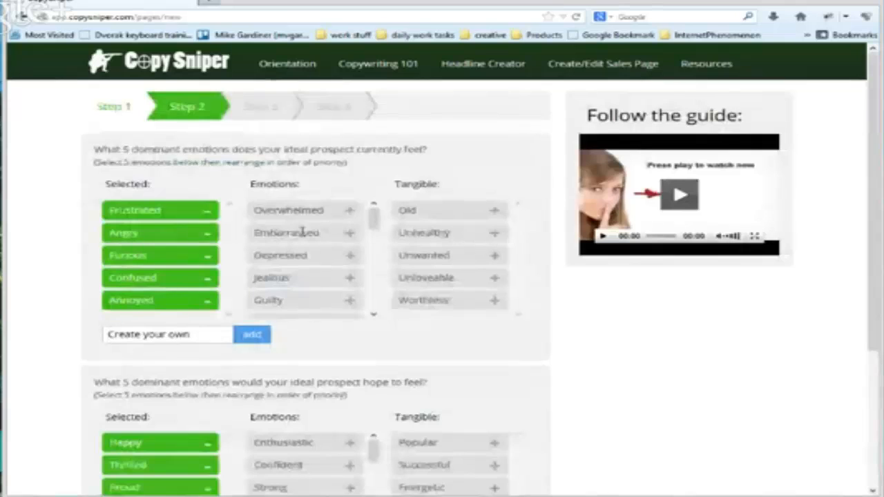
Remove Annoyed, Frustrated, Angry, Furious and Confused from the ideal prospect's selected current emotions
click(207, 301)
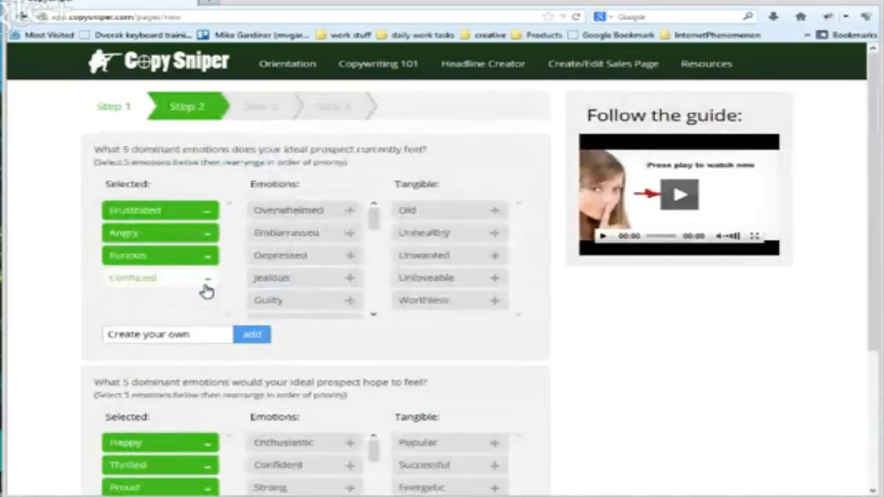
click(206, 215)
click(207, 215)
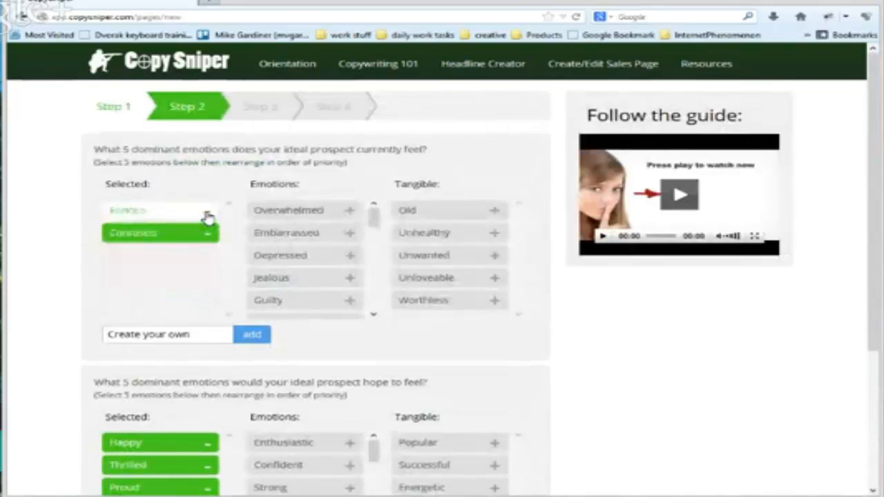
click(208, 215)
click(208, 215)
Look through the available emotions and tangible options for what the prospect currently feels and hopes to feel
scroll(311, 290, down, 3)
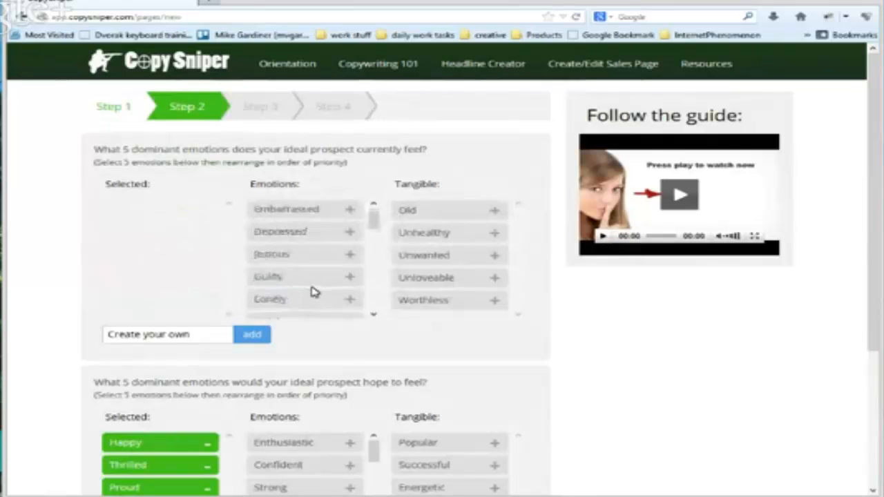
scroll(311, 289, down, 5)
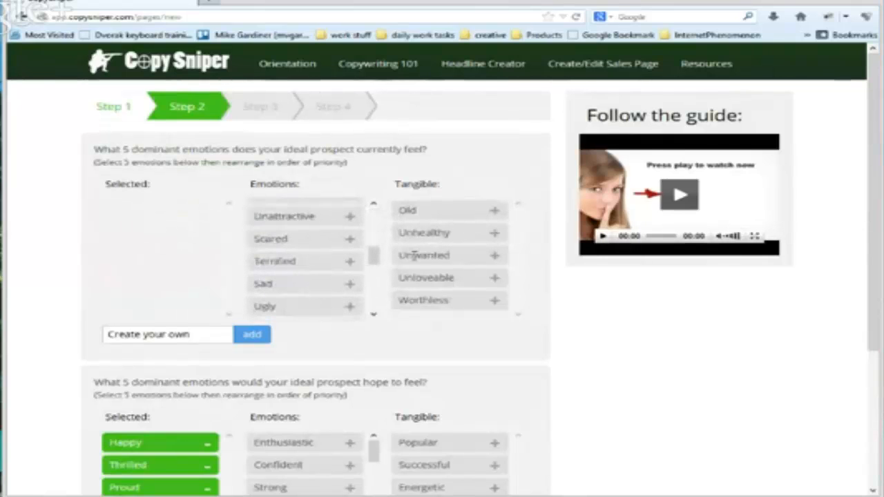
scroll(445, 254, down, 3)
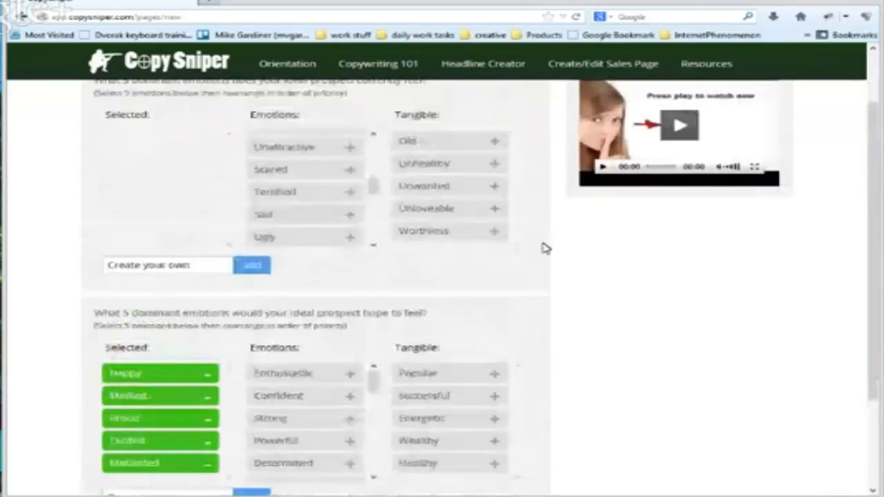
scroll(544, 249, down, 5)
scroll(283, 298, down, 2)
click(205, 260)
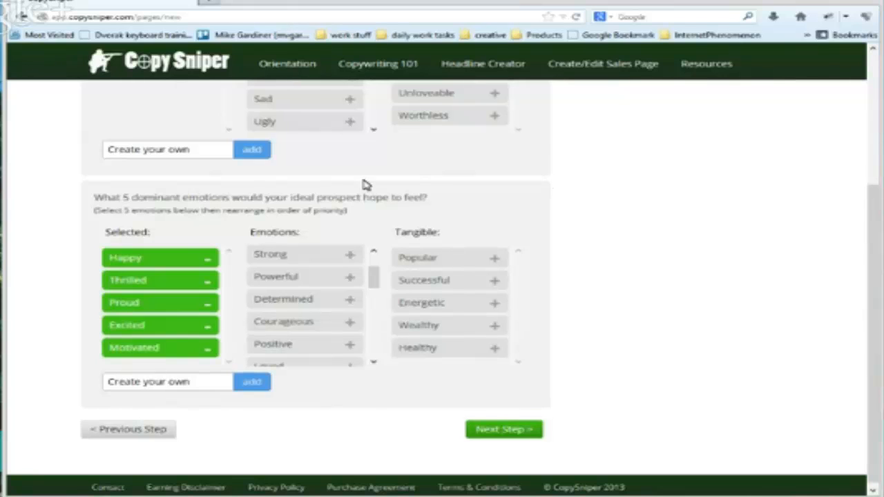
Go back to step 1, set the niche category to Making Money, and continue to the step 2 emotion questions
click(112, 438)
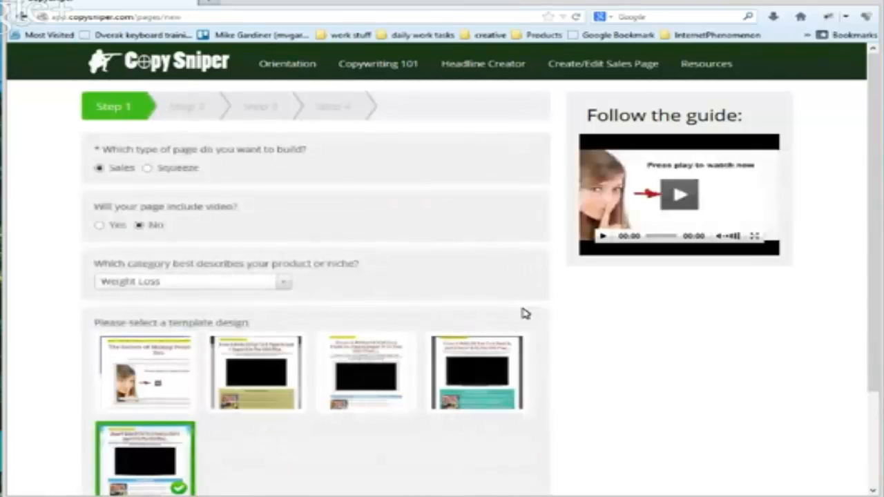
scroll(524, 313, down, 3)
click(283, 167)
click(285, 169)
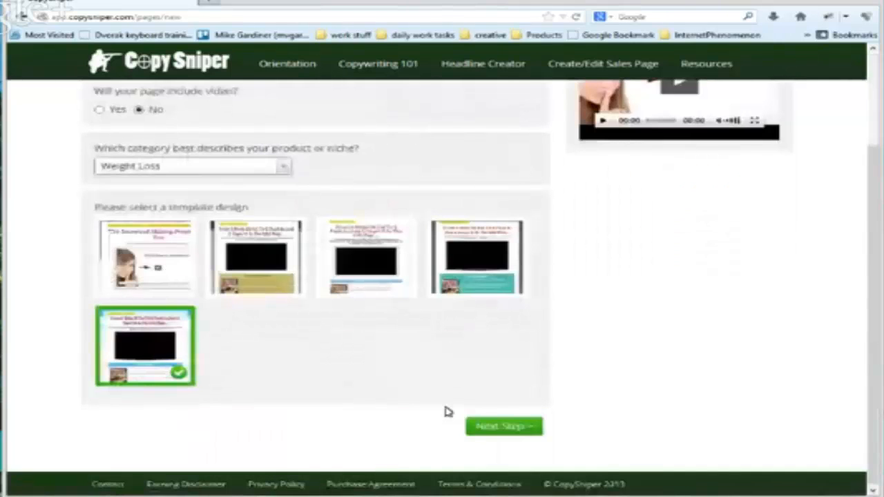
click(283, 166)
click(132, 187)
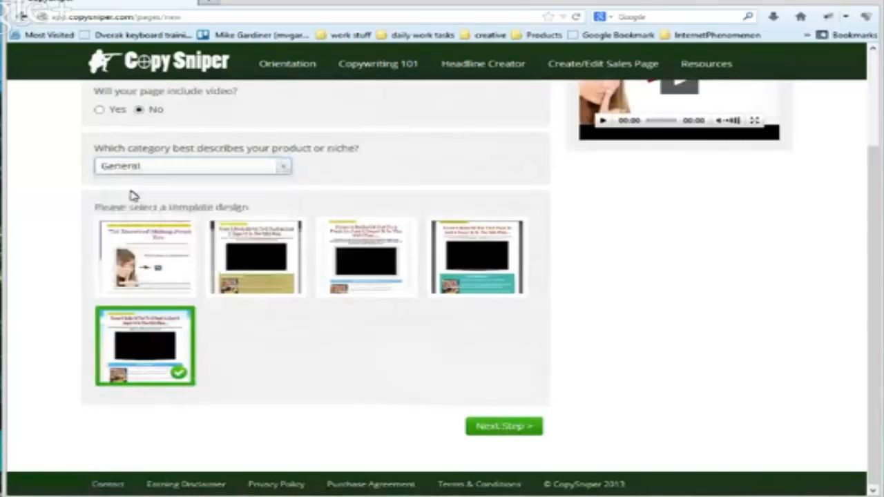
click(290, 166)
click(159, 200)
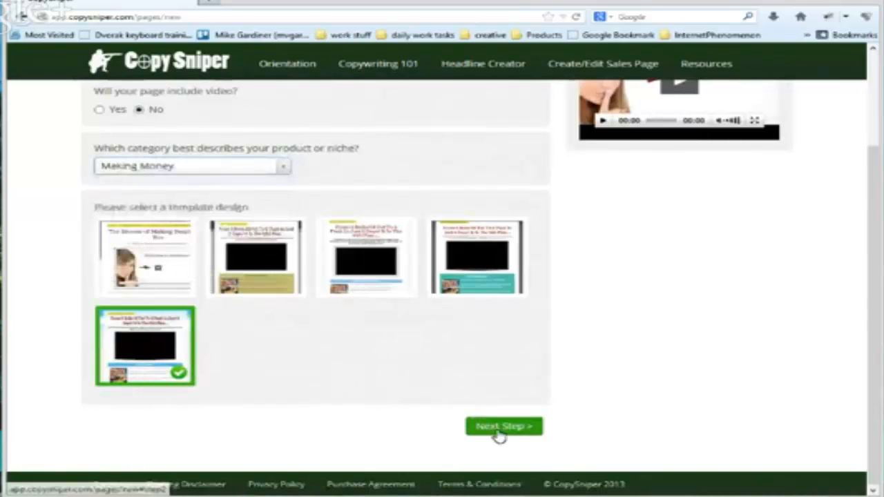
click(494, 429)
scroll(551, 335, down, 2)
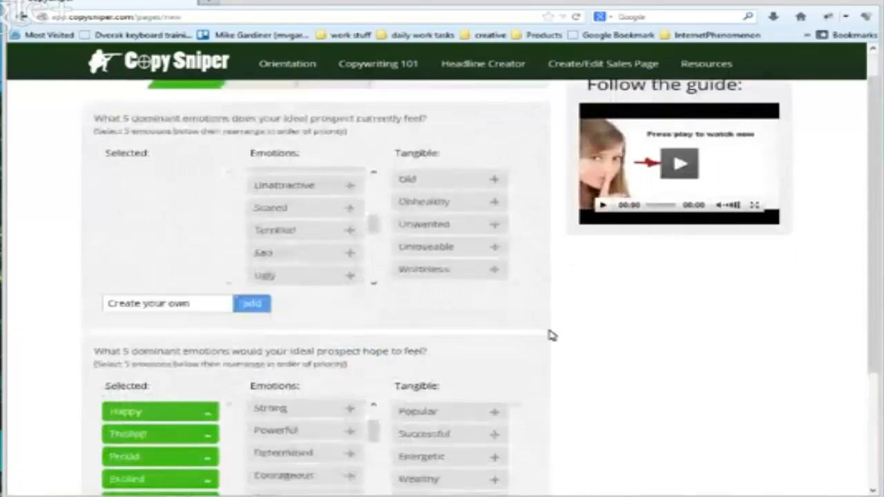
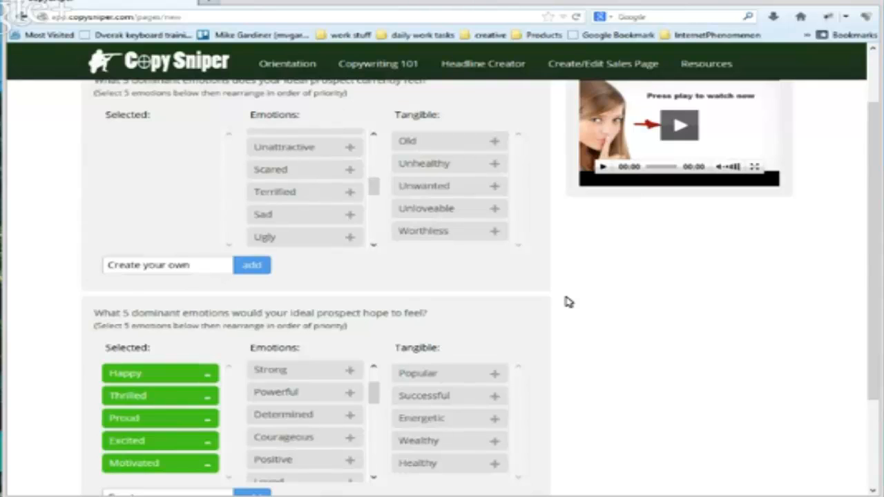
Leave the page builder for the list of saved pages and open the "Copywriting that will make you rich" sales page
scroll(559, 304, down, 3)
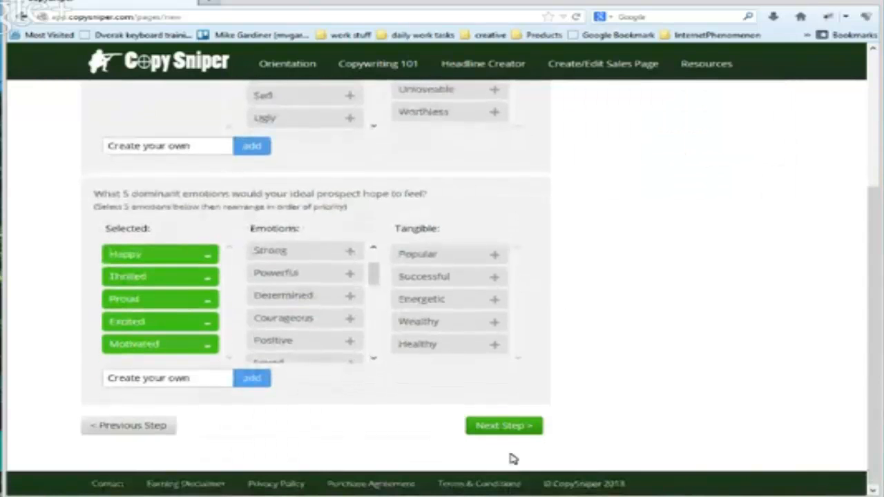
scroll(592, 270, up, 5)
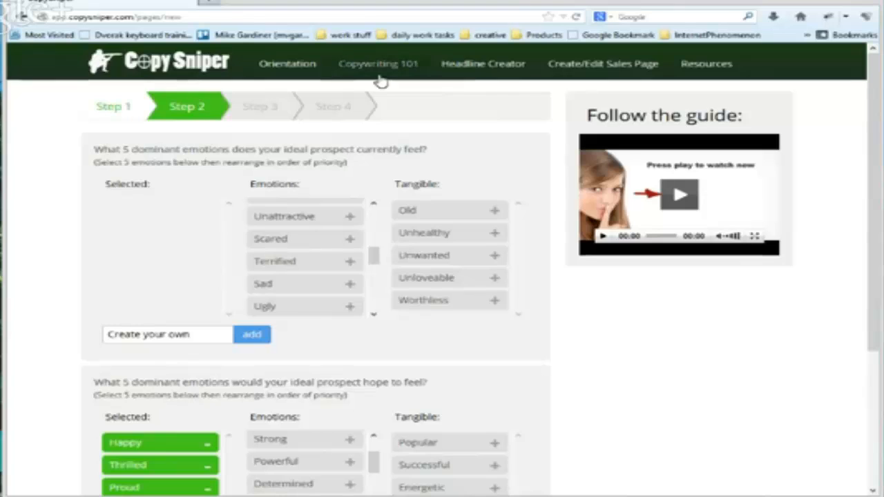
click(560, 67)
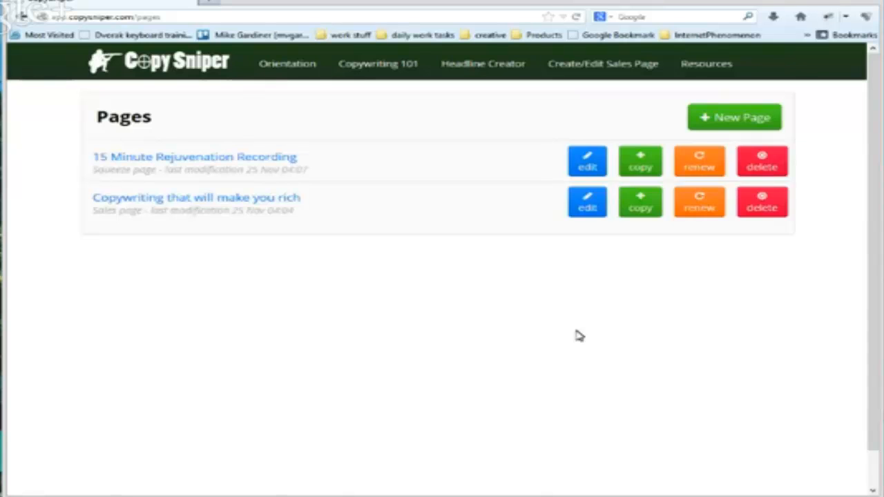
scroll(808, 280, down, 2)
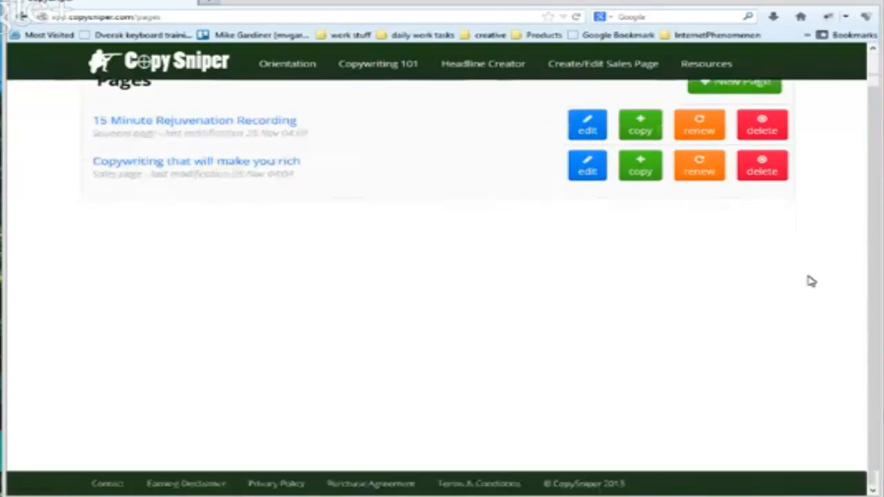
scroll(808, 280, up, 2)
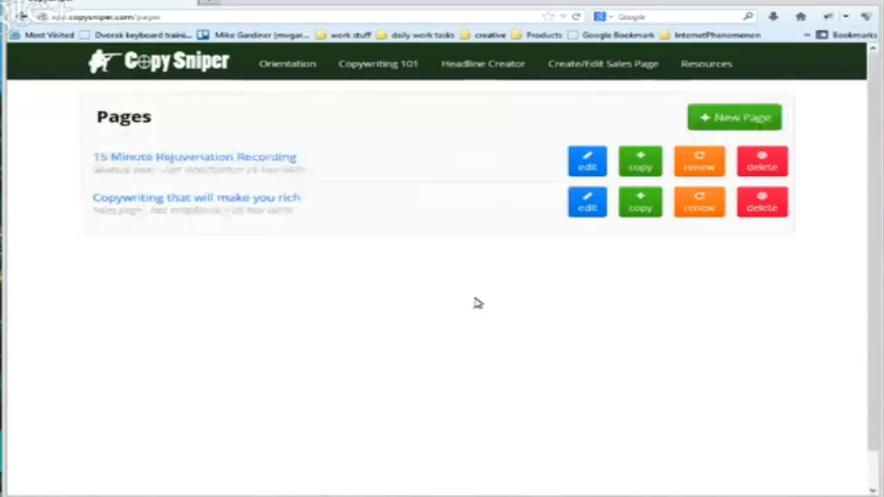
click(205, 201)
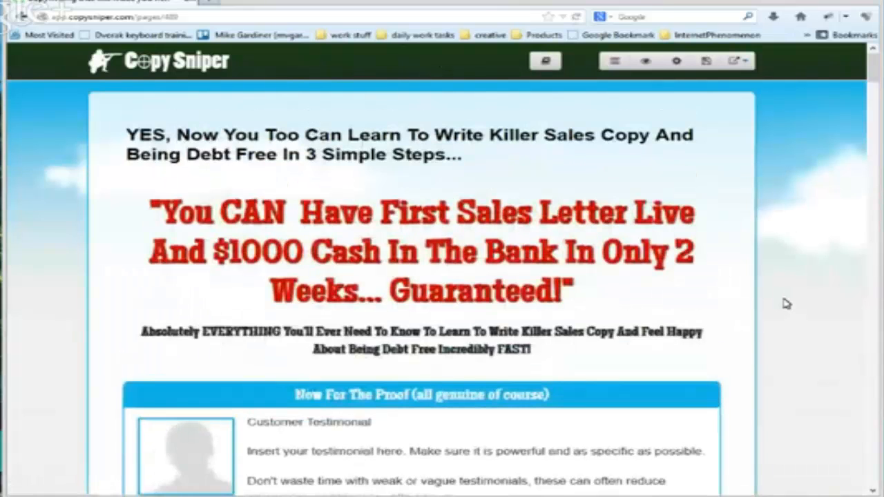
Change "Happy" to lowercase "happy" in the "Why 95% of people" bullet of the discovery snippet list
scroll(761, 335, down, 4)
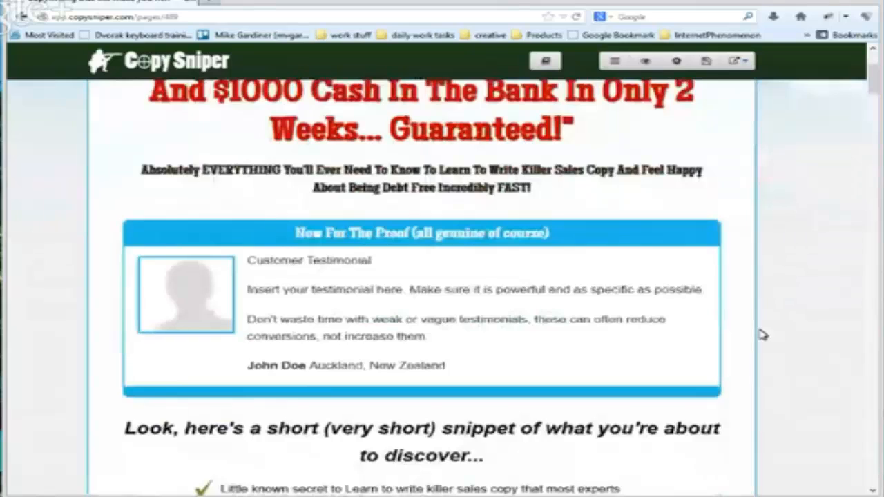
scroll(762, 334, down, 3)
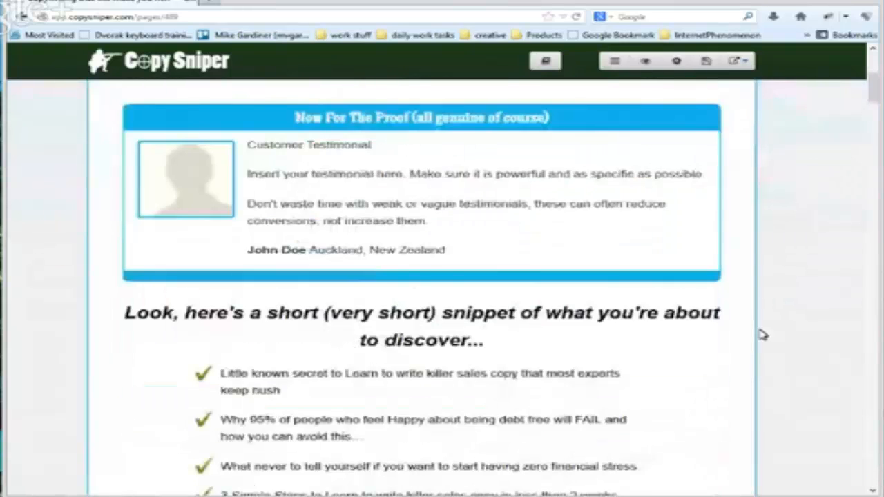
scroll(493, 262, down, 4)
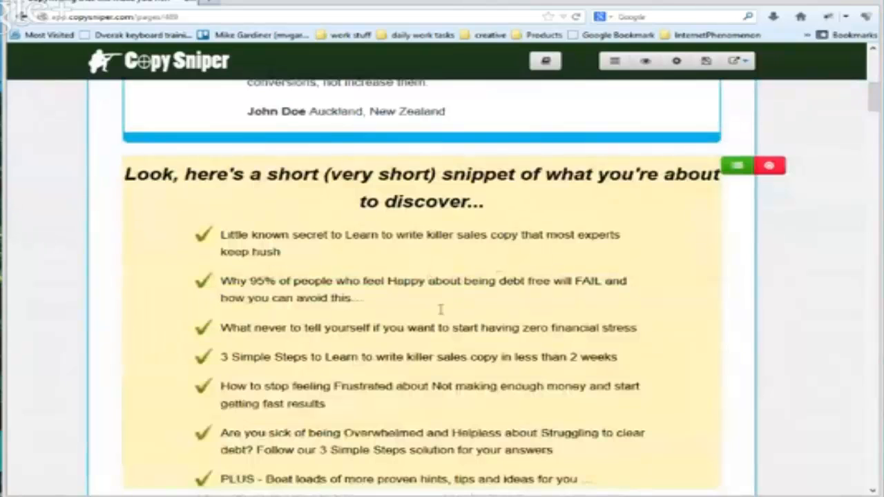
scroll(441, 310, down, 2)
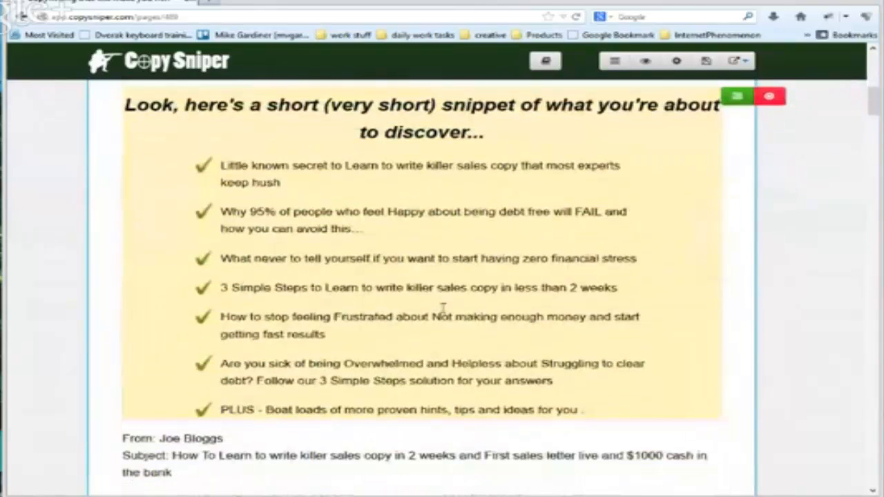
click(426, 222)
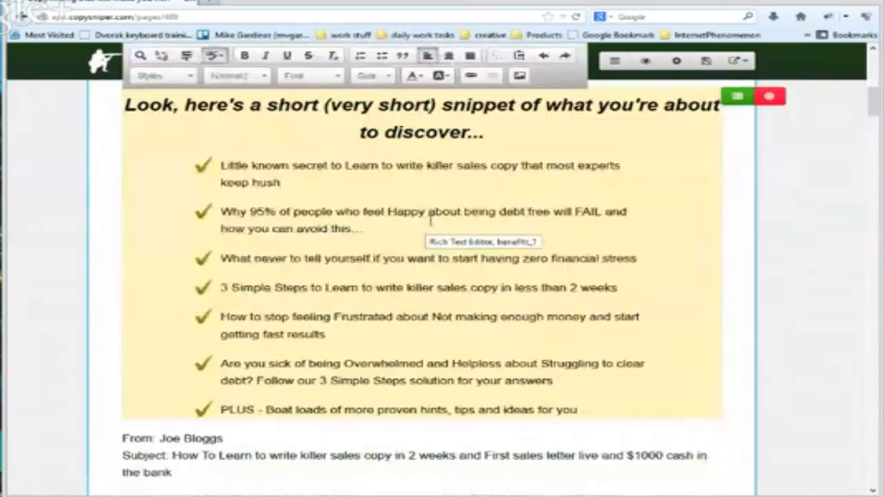
click(394, 211)
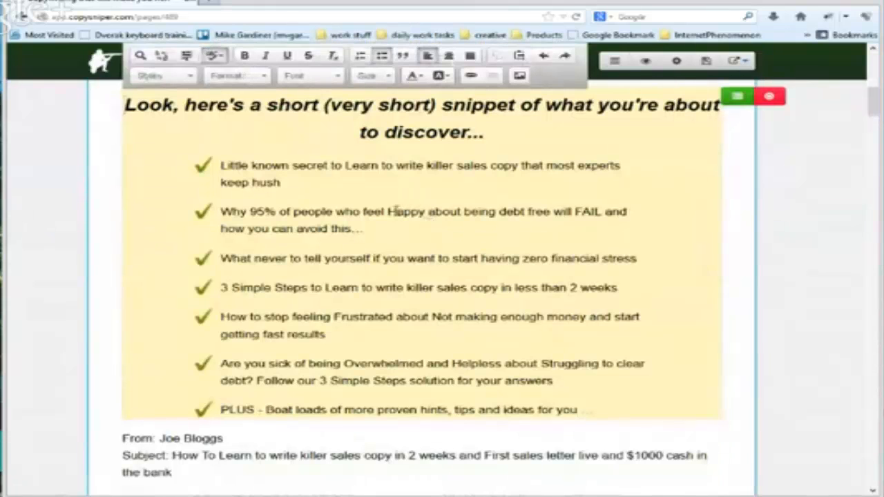
key(BackSpace)
text(h)
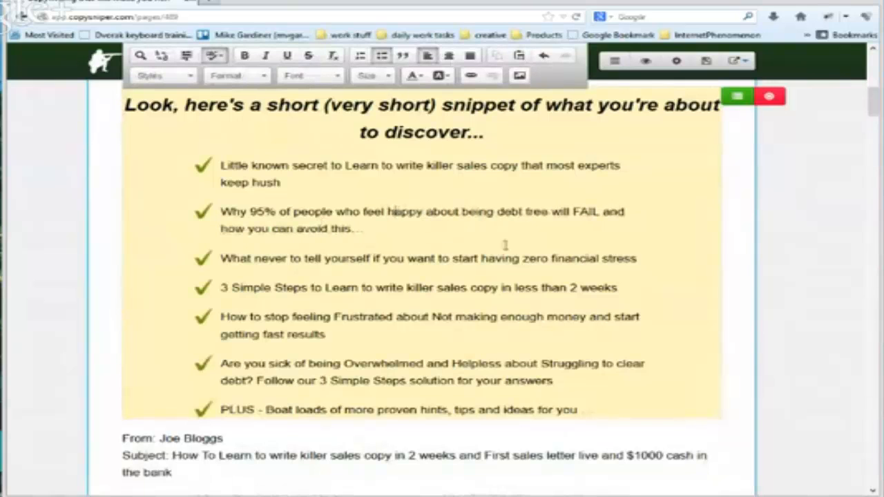
Change "Not" and "Frustrated" to lowercase in the "How to stop feeling" bullet
click(439, 316)
key(BackSpace)
text(n)
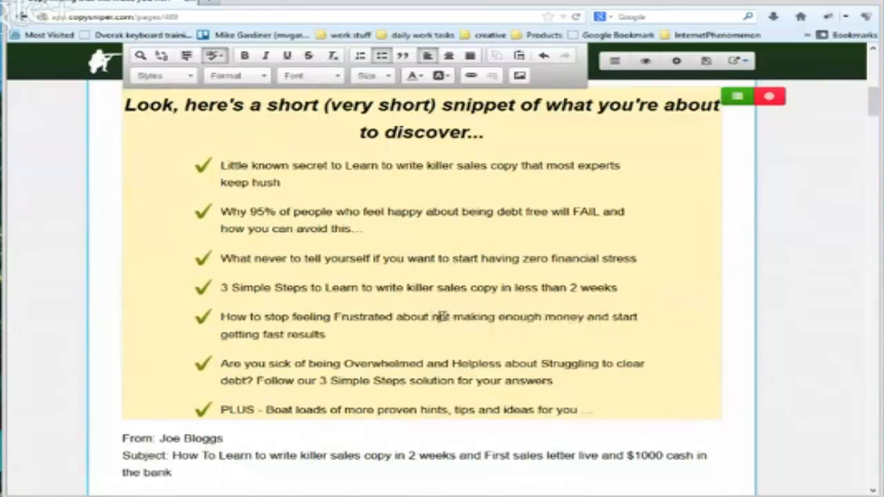
click(339, 316)
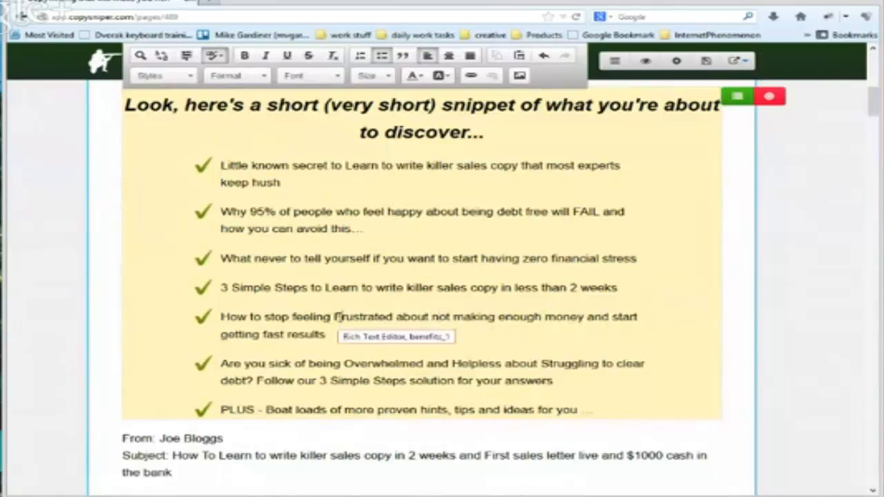
key(BackSpace)
text(f)
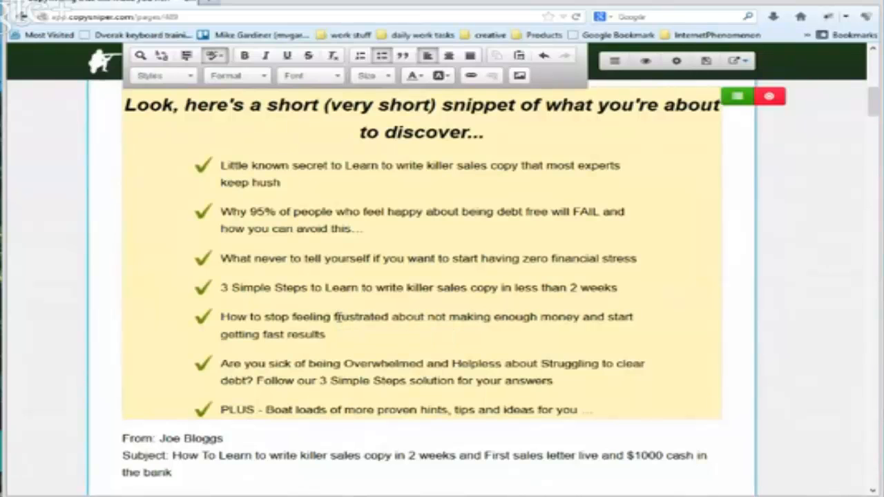
Change "Overwhelmed" to lowercase in the "Are you sick of being" bullet
scroll(401, 319, down, 1)
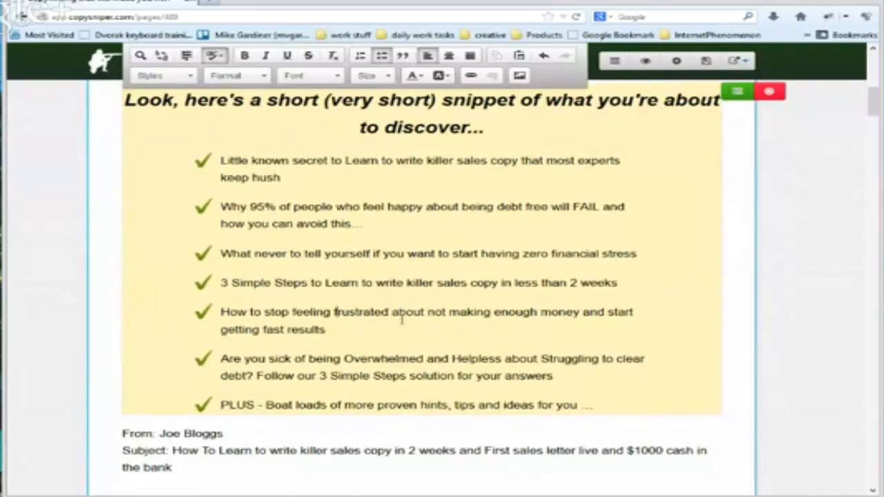
scroll(401, 319, down, 1)
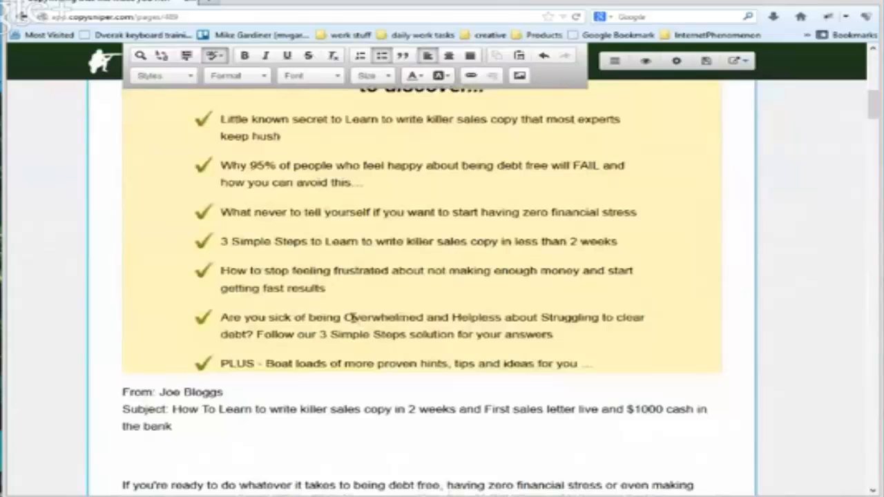
click(353, 317)
key(BackSpace)
text(o)
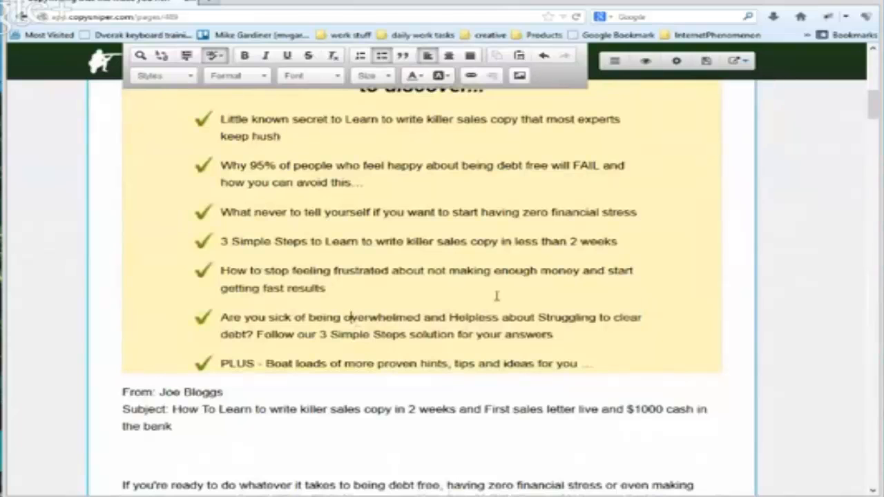
Change "Not" to lowercase "not" in the opening section's "And FINALLY stop feeling" line
scroll(496, 295, down, 1)
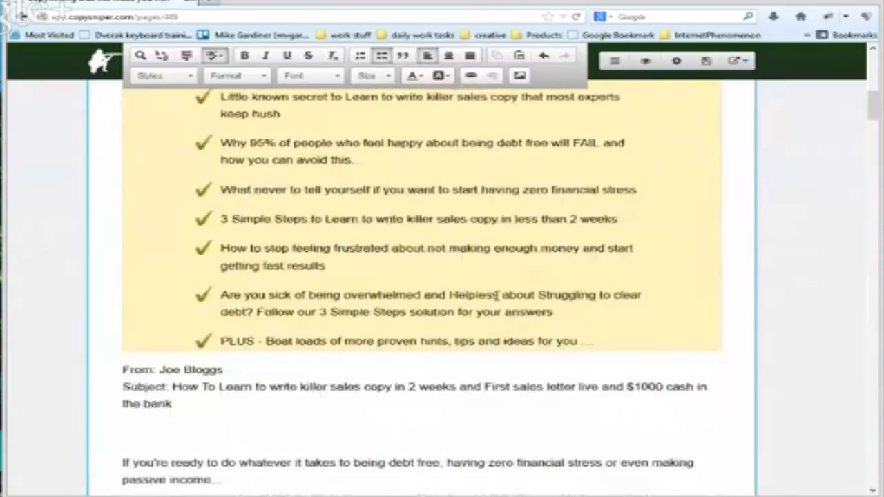
scroll(497, 295, down, 1)
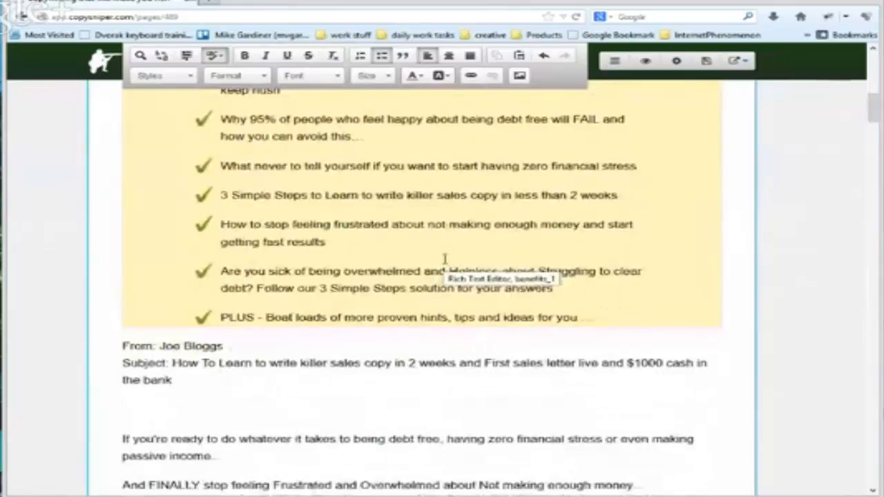
scroll(416, 259, up, 4)
scroll(414, 259, down, 6)
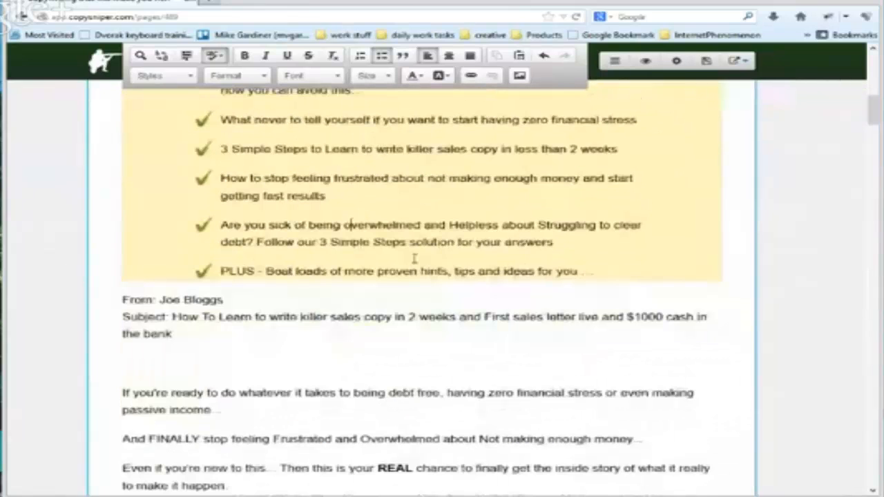
scroll(415, 259, down, 5)
scroll(404, 300, down, 3)
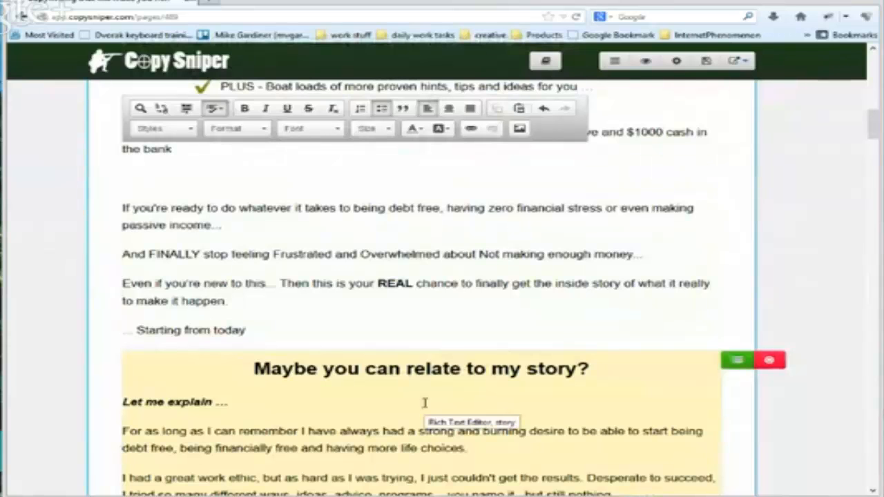
scroll(424, 403, down, 2)
scroll(425, 402, down, 2)
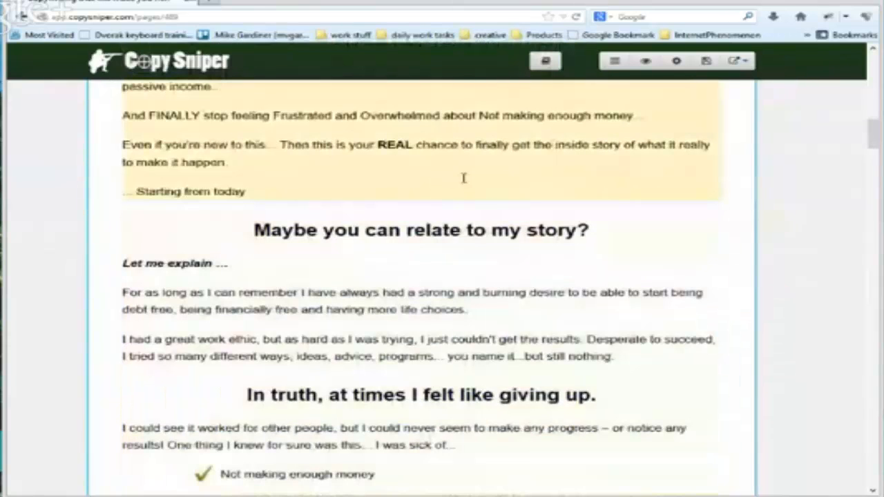
click(514, 116)
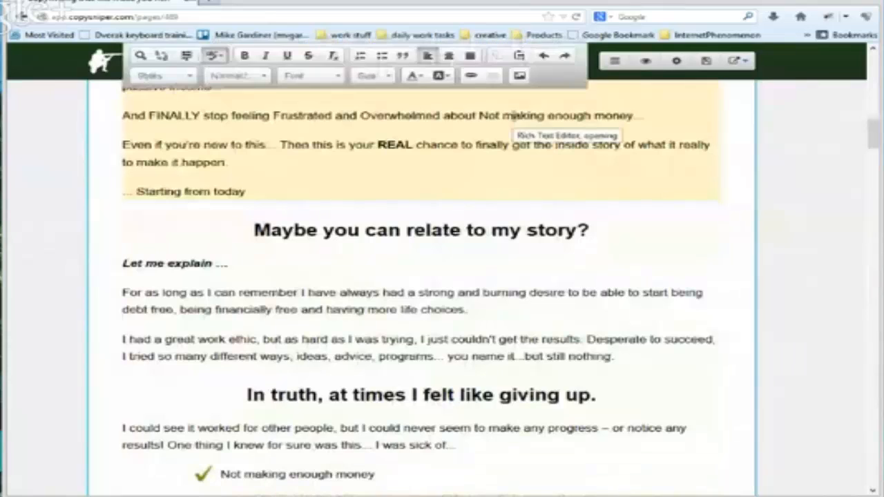
scroll(513, 116, up, 2)
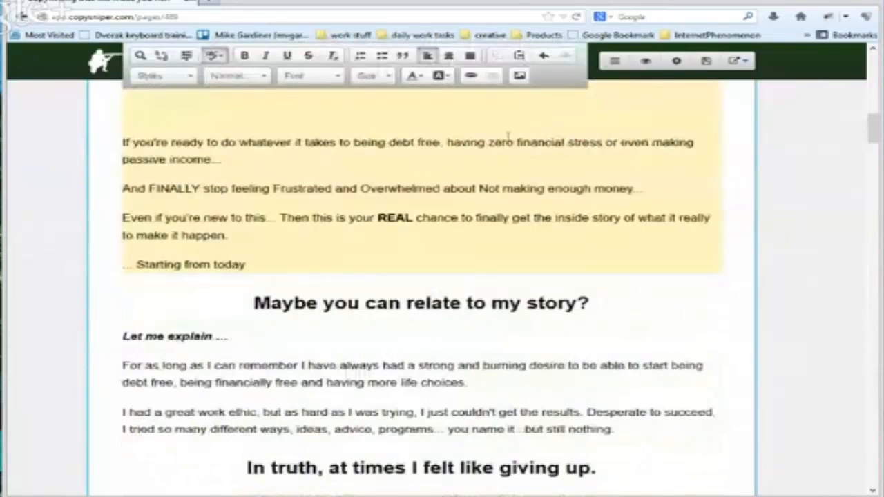
click(491, 182)
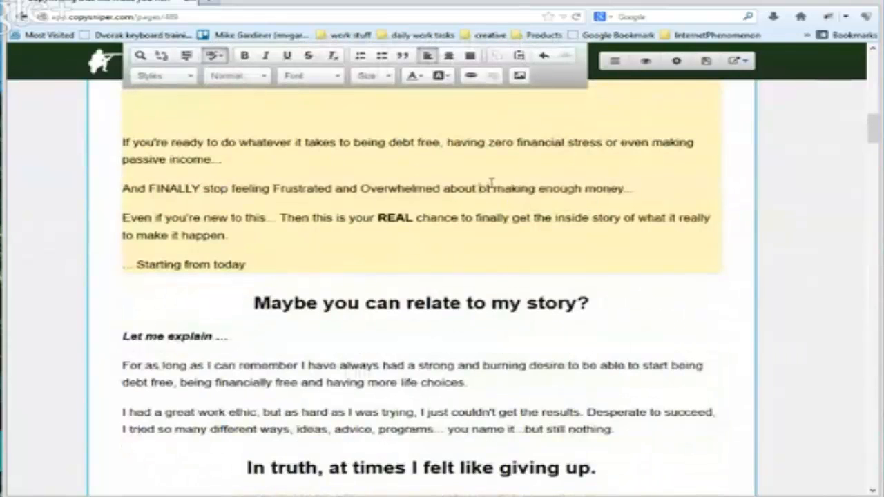
key(BackSpace)
text(n)
Change "Overwhelmed" and "Frustrated" to lowercase in the same "And FINALLY stop feeling" line
key(Left)
key(Left)
key(Left)
key(Left)
key(Left)
key(Left)
key(Left)
key(Left)
key(Left)
key(Left)
key(Left)
key(Left)
key(Left)
key(Left)
key(Left)
key(Left)
key(Left)
key(Left)
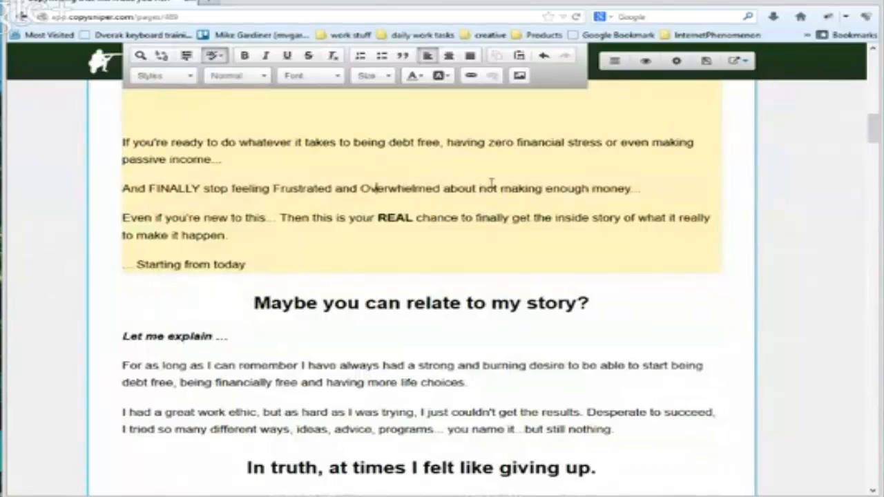
key(BackSpace)
text(o)
key(Left)
key(Left)
key(Left)
key(Left)
key(Left)
key(Left)
key(Left)
key(Left)
key(Left)
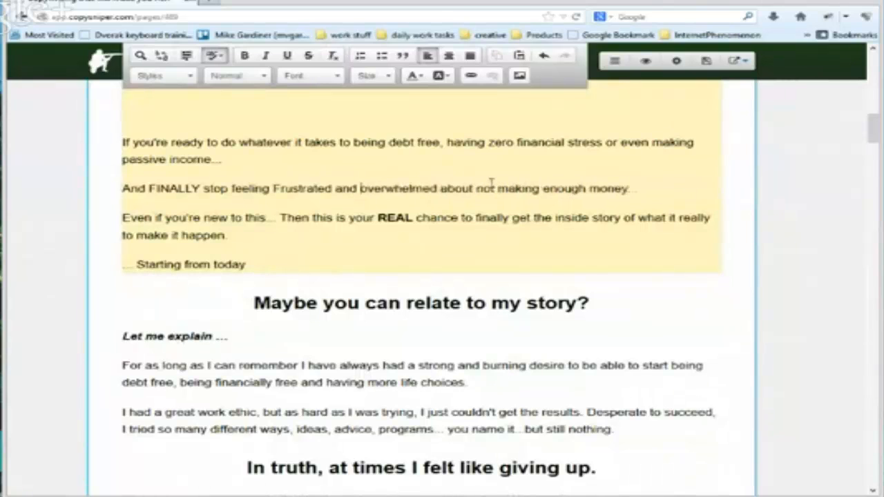
key(Left)
key(Left)
key(Left)
key(Left)
key(Left)
key(Left)
key(BackSpace)
text(f)
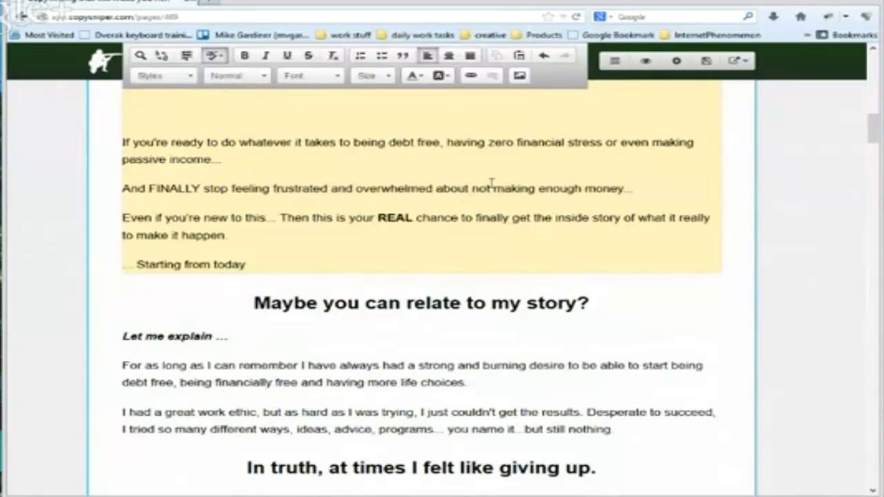
Review the remaining sales page copy from the opening section down to the sneak preview bullets and the testimonial block
scroll(483, 226, down, 1)
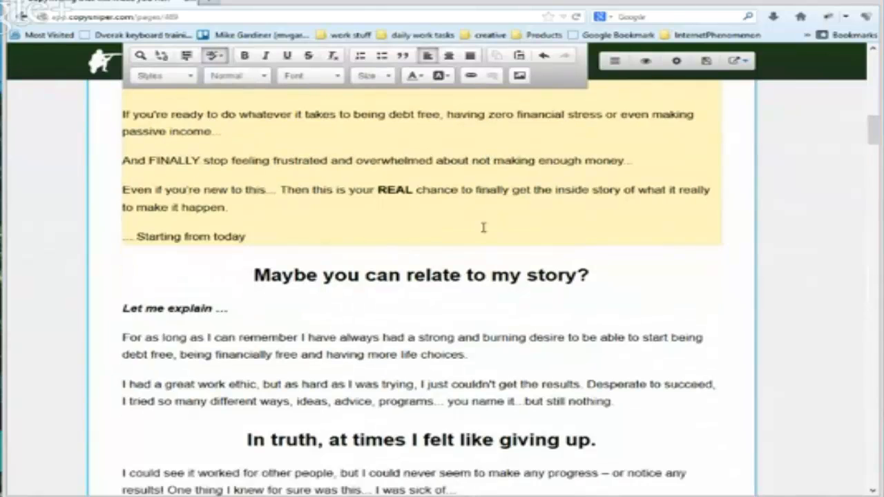
scroll(483, 227, down, 5)
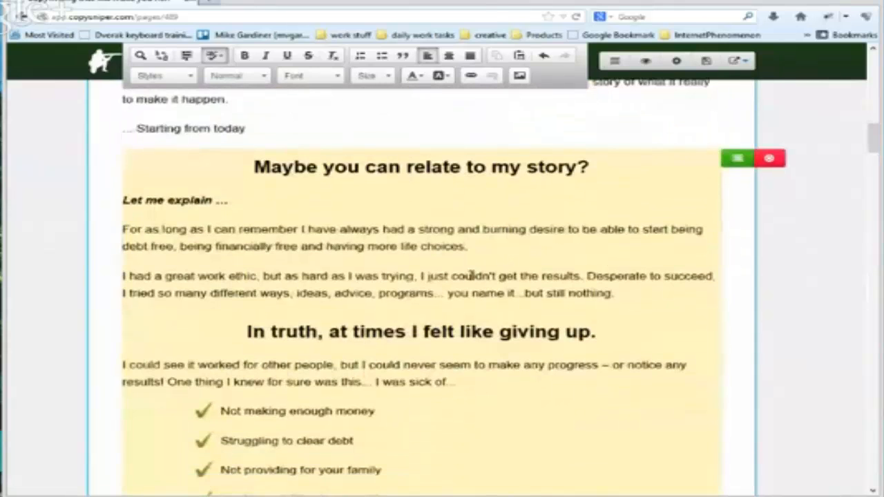
scroll(559, 310, down, 9)
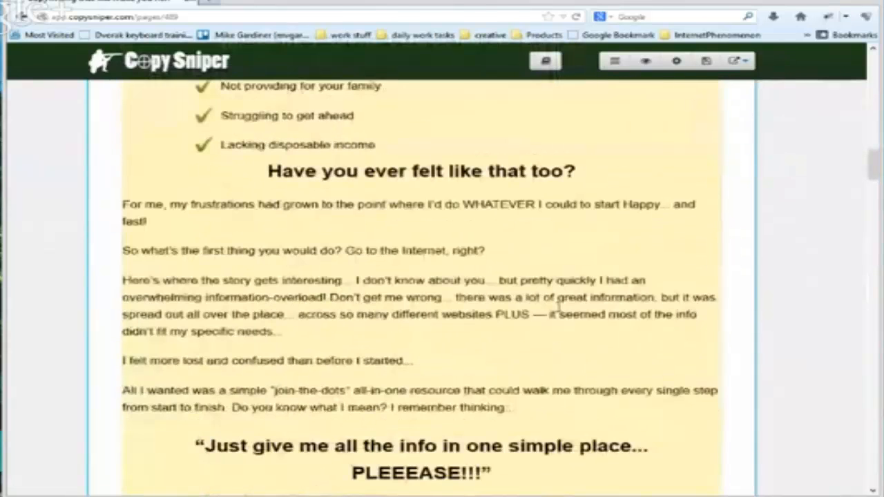
scroll(558, 310, down, 12)
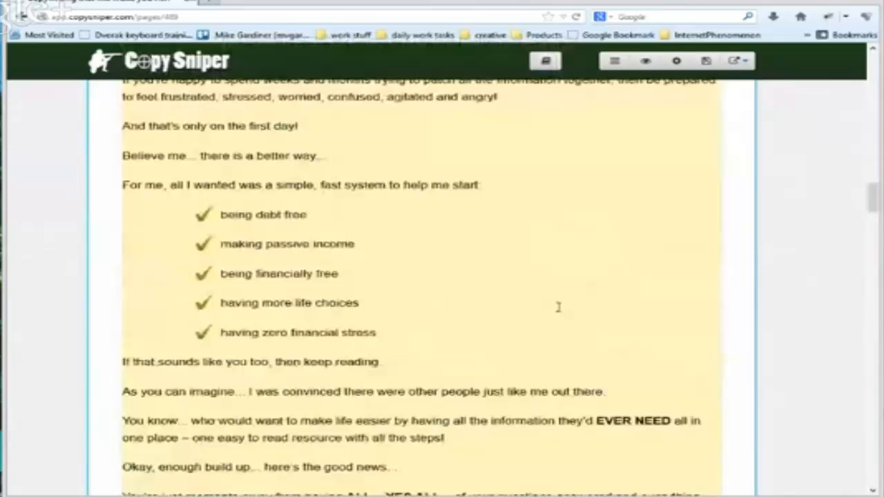
scroll(558, 307, down, 13)
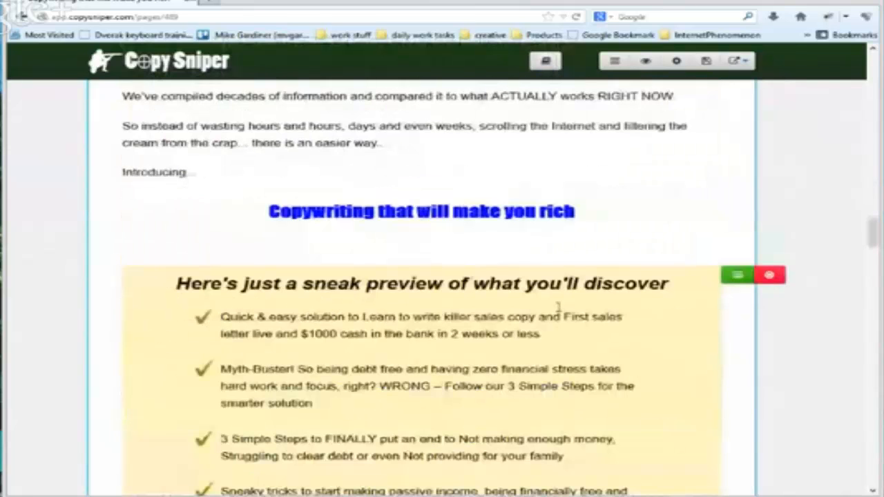
scroll(558, 308, down, 6)
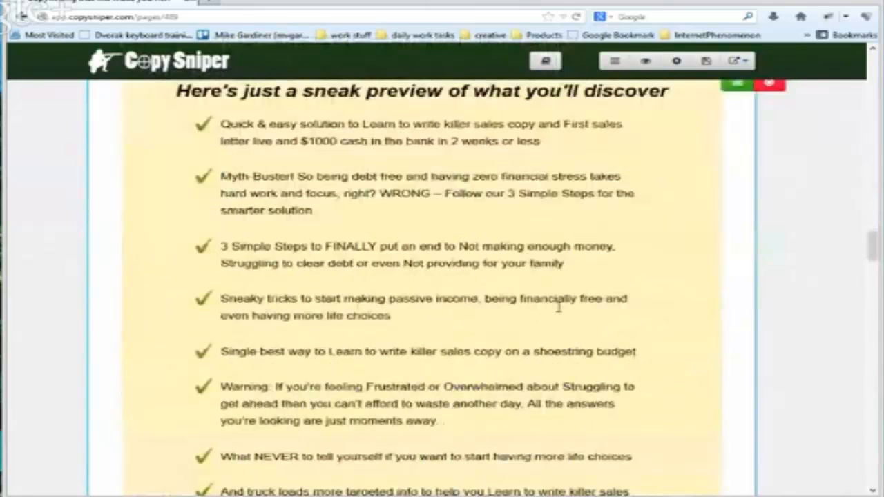
scroll(558, 309, down, 6)
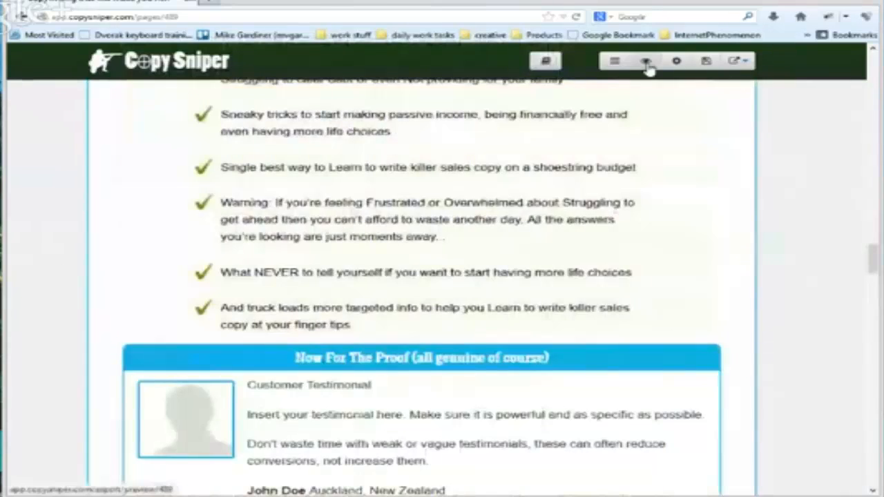
Preview the sales page and examine its layout from the headline down through the "Here's just a sneak preview of what you'll discover" bullets
click(644, 60)
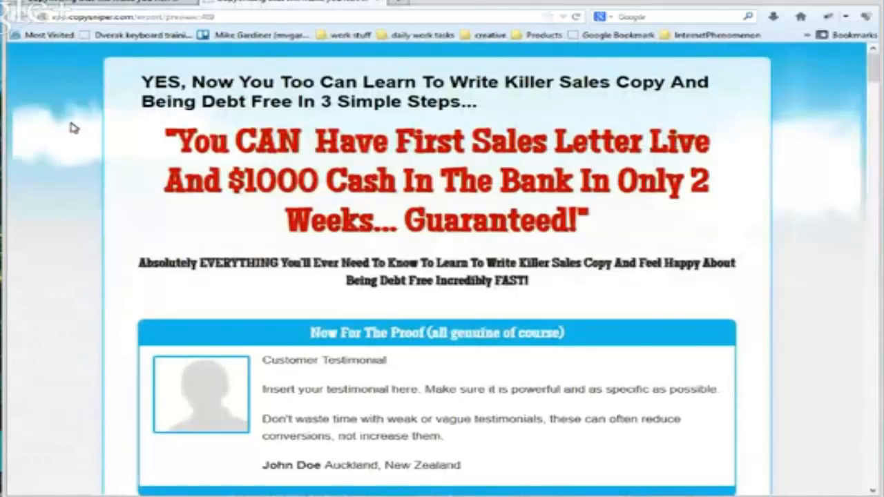
scroll(103, 257, down, 3)
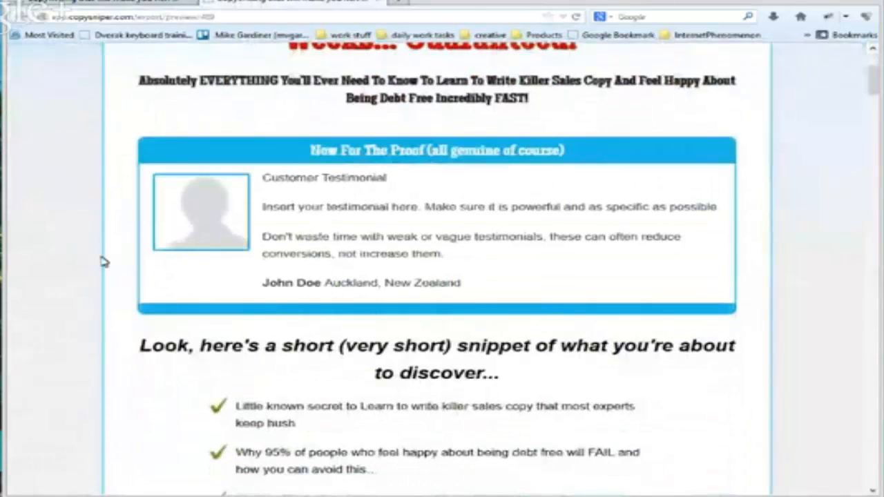
scroll(103, 262, down, 1)
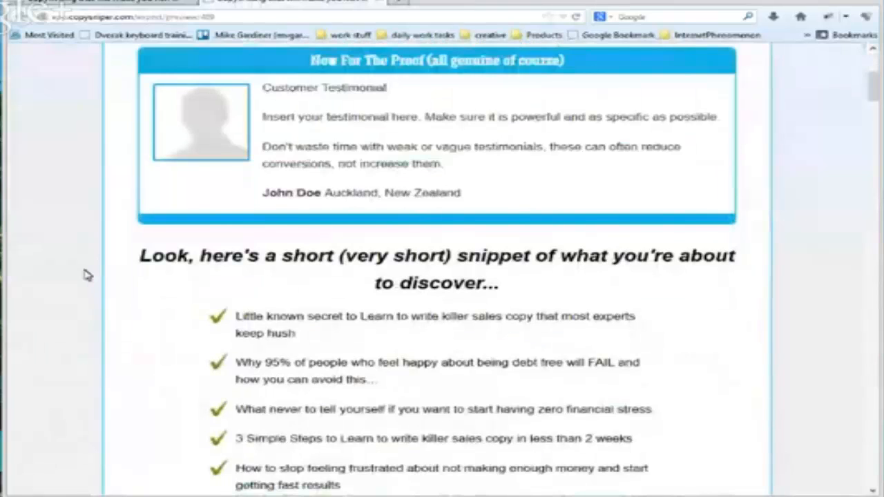
scroll(86, 275, up, 3)
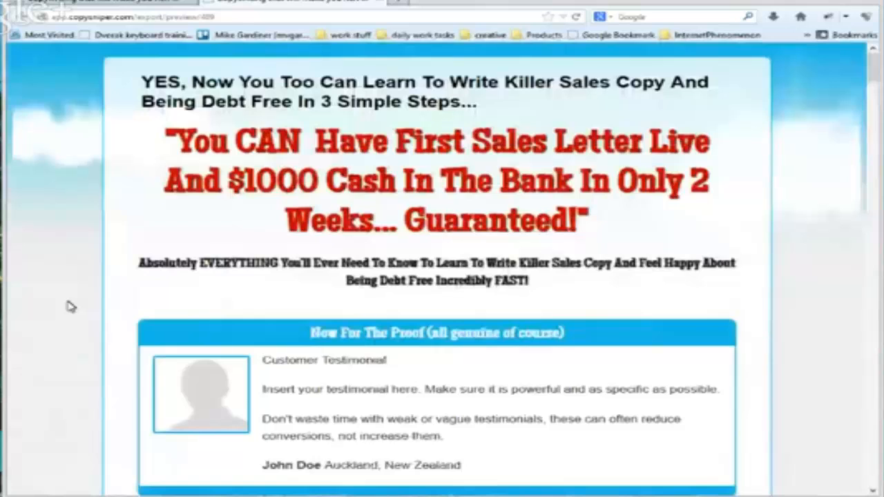
scroll(69, 305, down, 2)
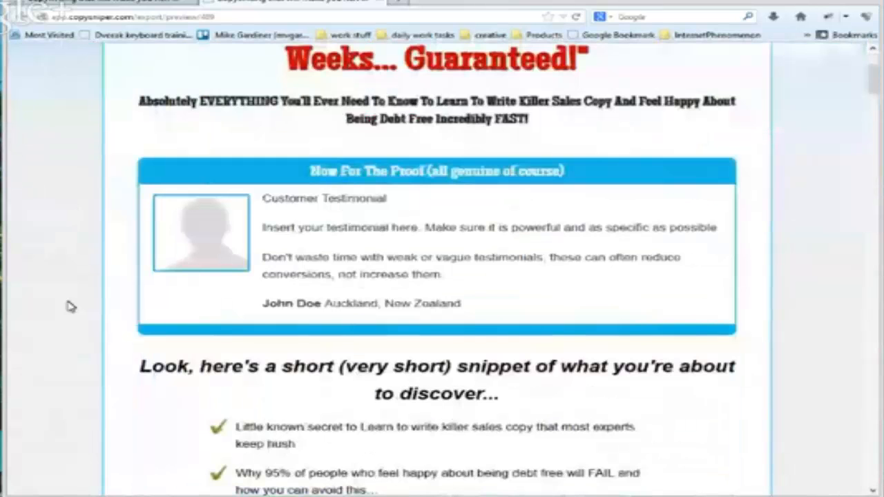
scroll(69, 306, down, 10)
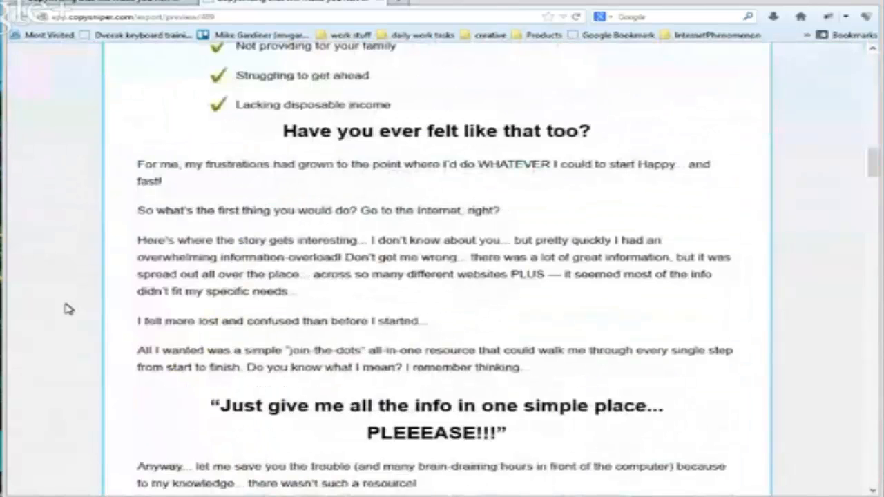
scroll(69, 309, down, 3)
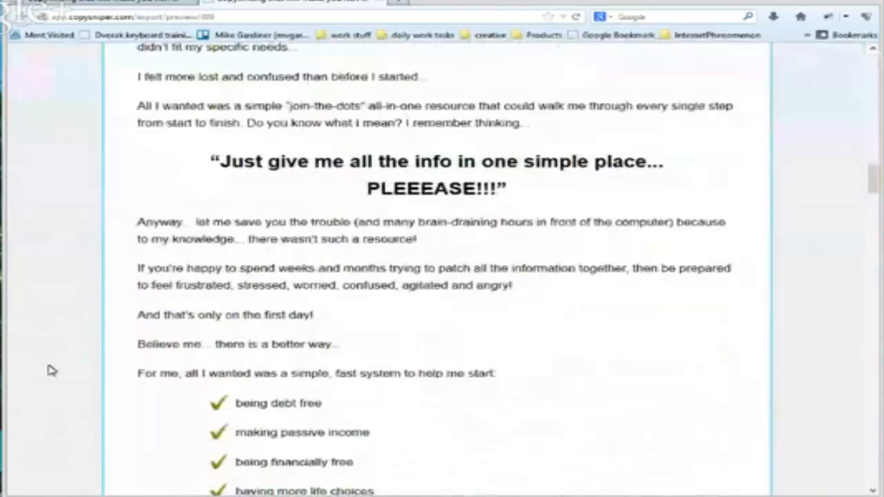
scroll(51, 371, down, 5)
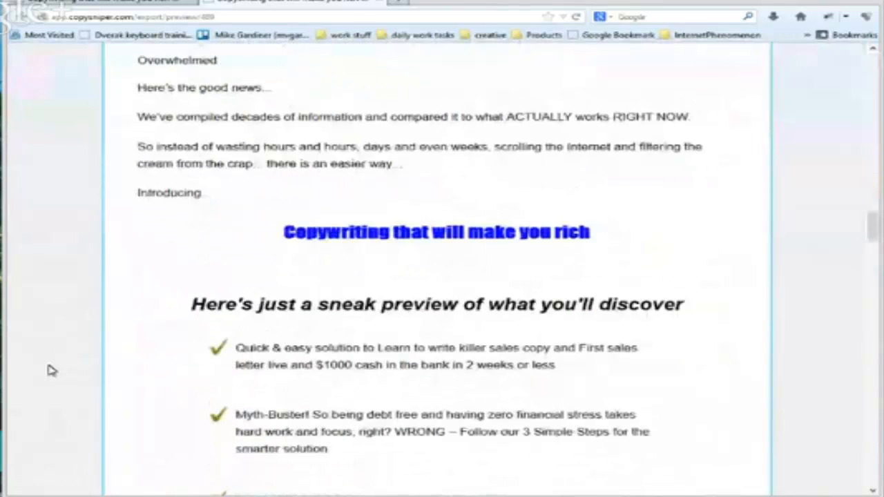
scroll(593, 351, down, 5)
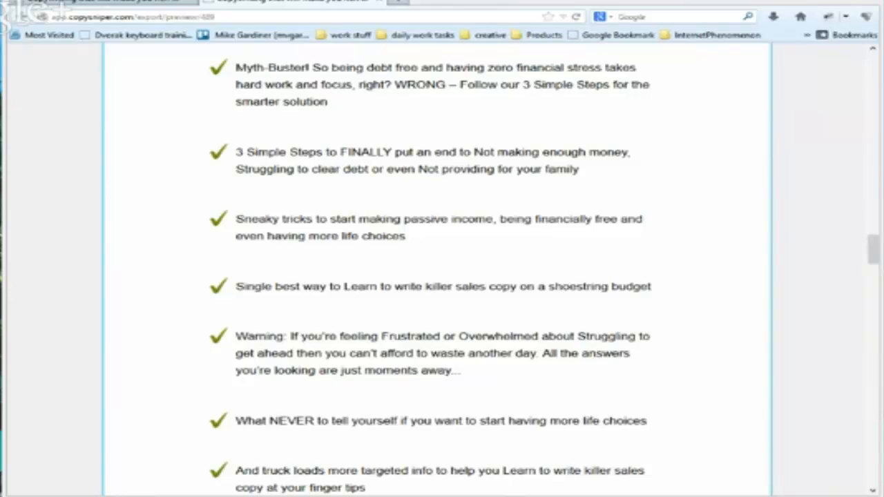
Bring the Word document with the internetphenomenon.com/copy address over the browser, deselect its text, and widen the window across the screen
drag(883, 76, 494, 21)
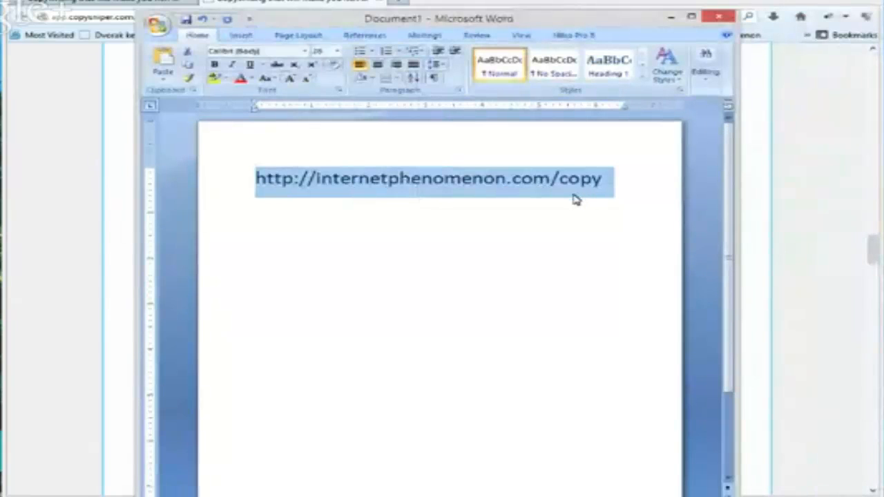
click(625, 217)
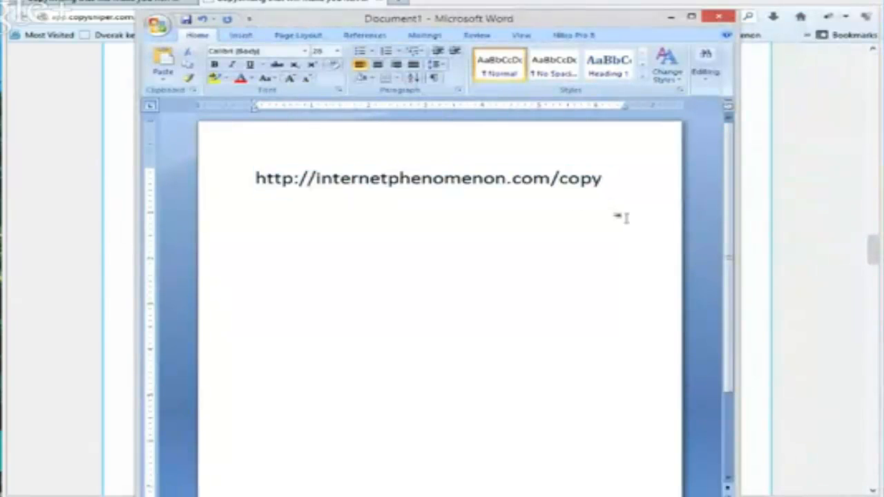
drag(738, 206, 881, 208)
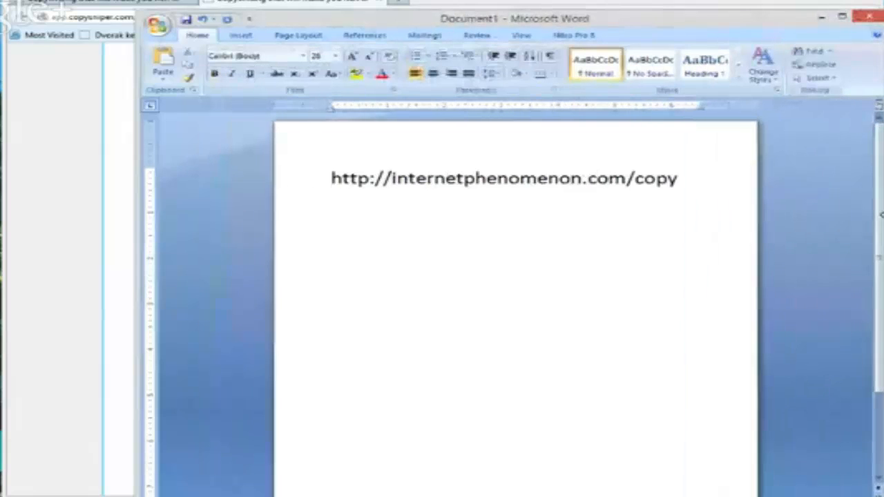
drag(136, 218, 6, 219)
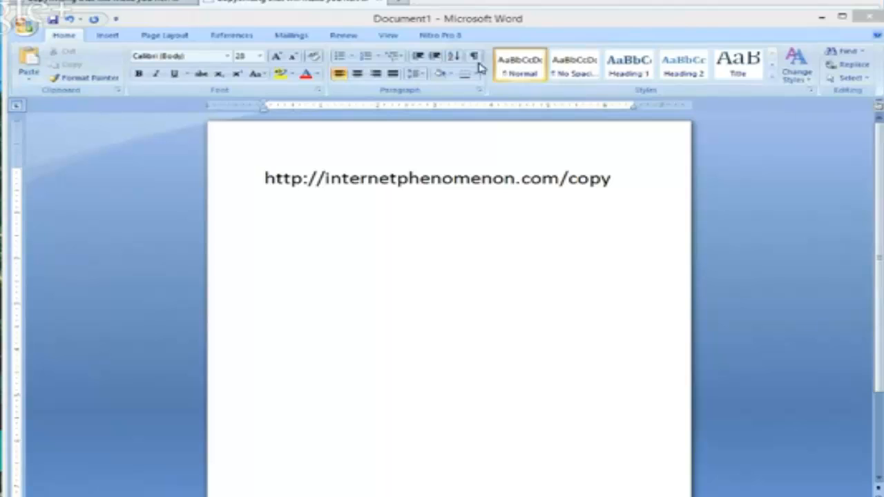
click(631, 173)
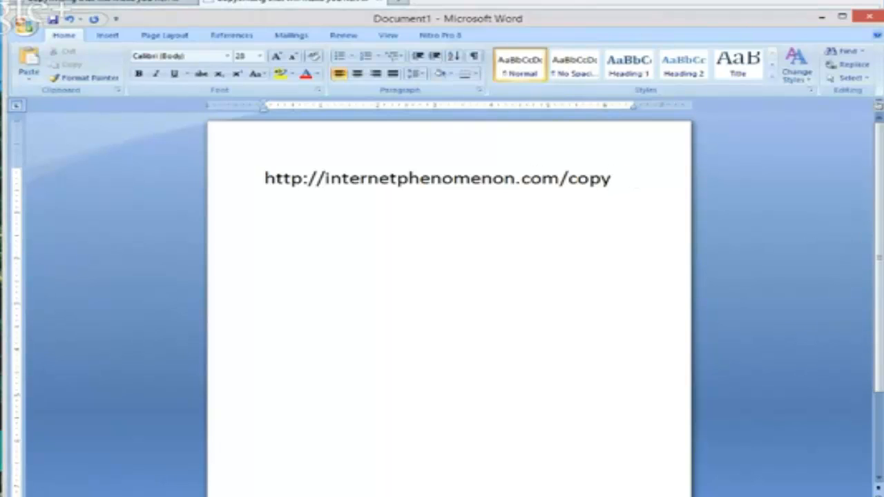
text(http://internetphenomenon.com/grasspot/killer-copywriting-made-easy/)
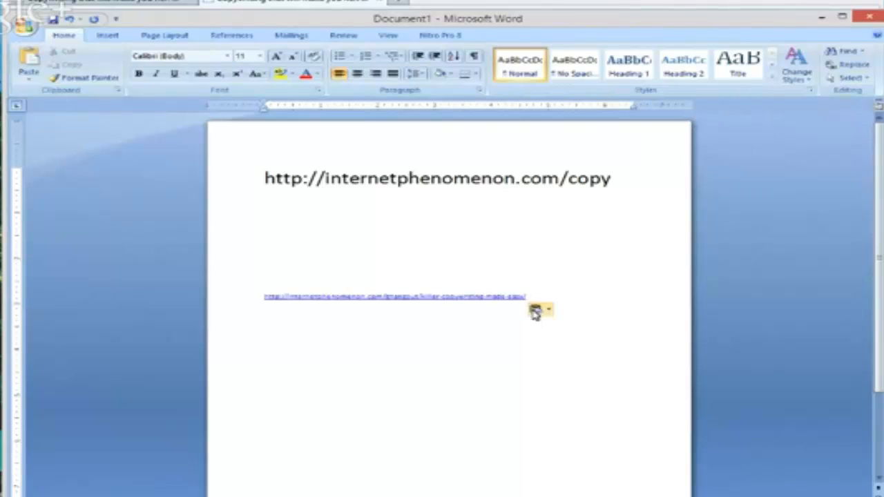
drag(528, 298, 250, 290)
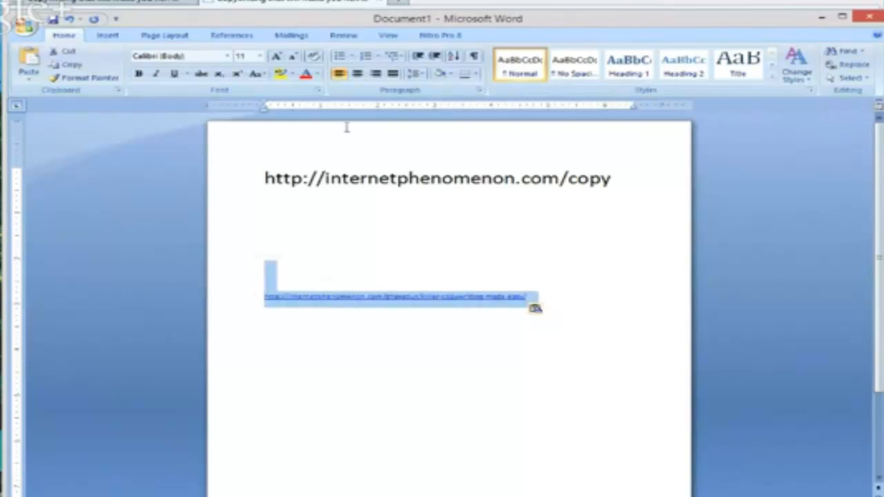
click(277, 57)
click(277, 56)
click(276, 57)
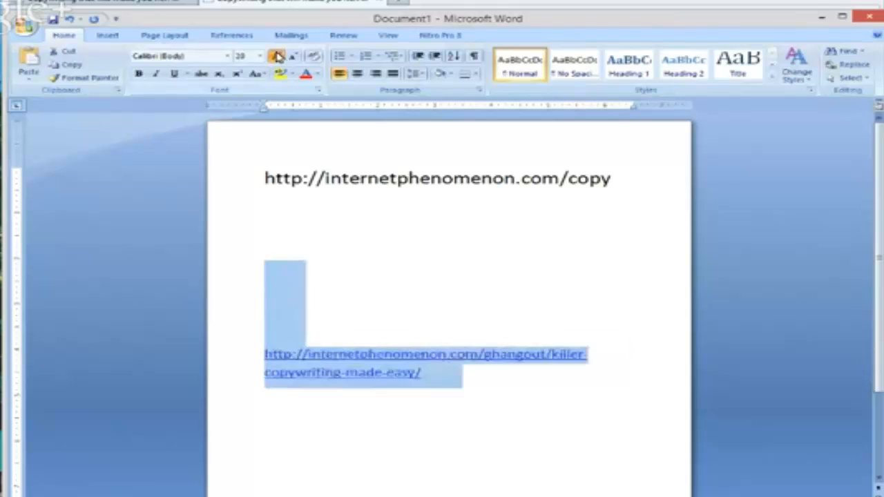
click(276, 56)
click(542, 426)
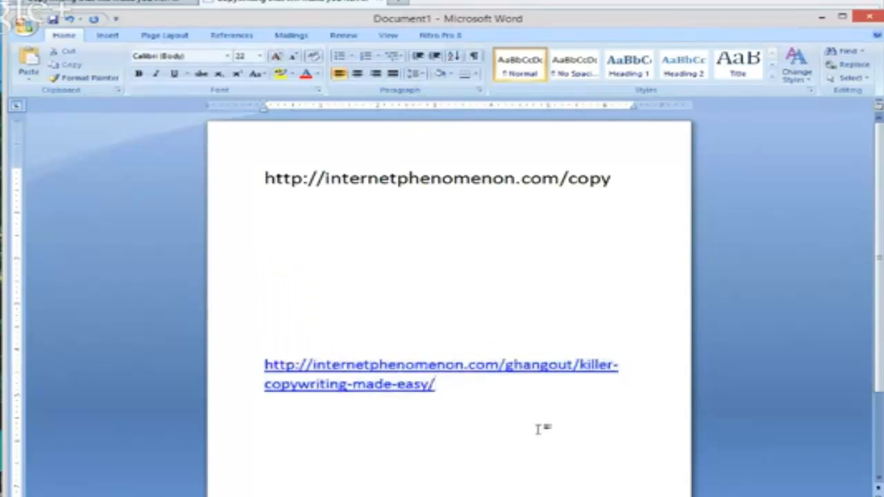